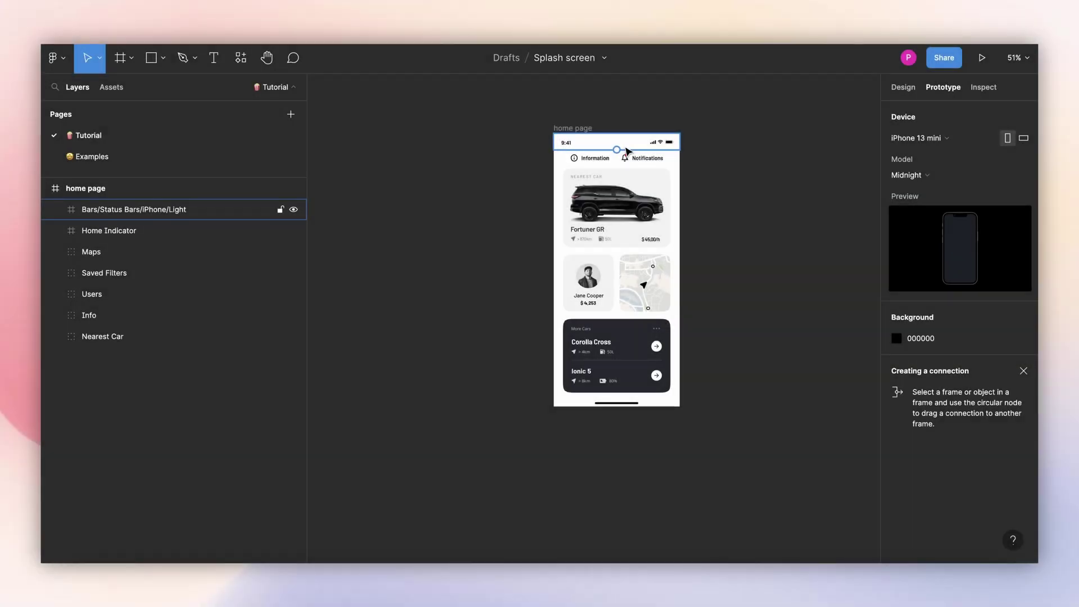
Duplicate the home page frame and place the copy beside the original, on its left.
left_click(581, 129)
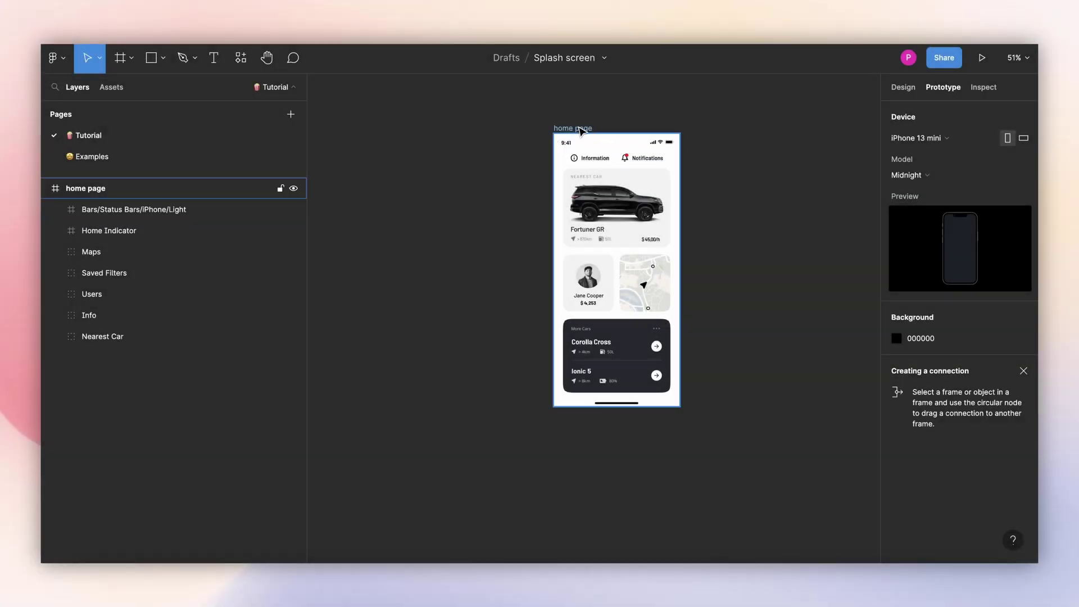
left_click(581, 129)
key("ctrl+d")
left_click_drag(708, 129, 405, 135)
scroll(374, 217, "up", 2)
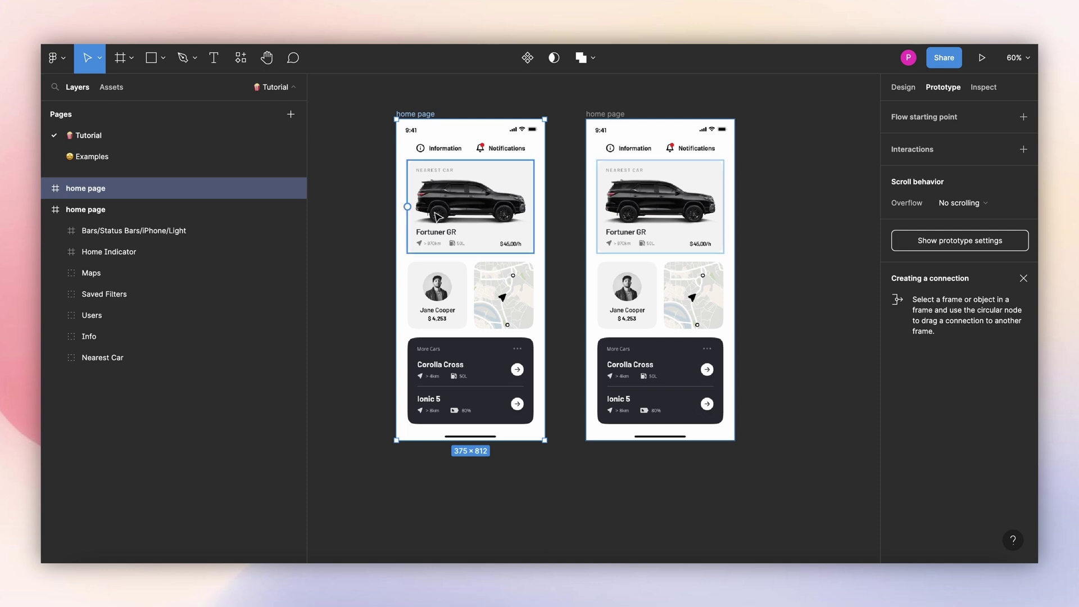
Move the Nearest Car card in the copied frame up past its top edge and set its opacity to 0%.
left_click(478, 240)
left_click_drag(477, 241, 477, 177)
left_click(903, 87)
left_click(996, 382)
key("Return")
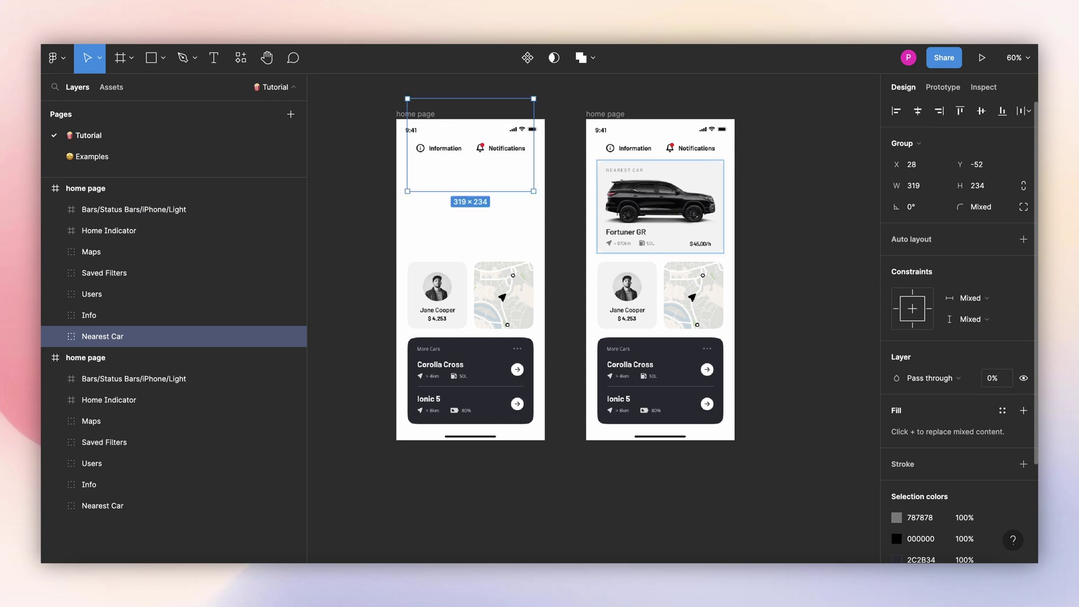
Shift the copied frame's Users, Maps and Saved Filters groups down together and set their opacity to 0%.
left_click(412, 284)
left_click(500, 285, "shift")
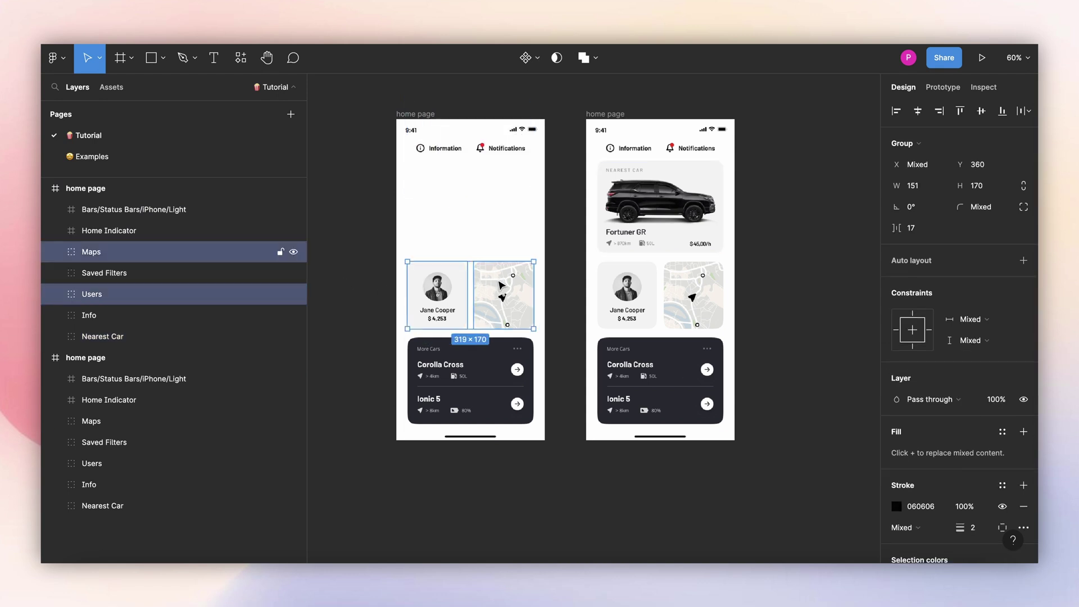
left_click(473, 371, "shift")
left_click_drag(492, 284, 490, 373)
left_click(990, 399)
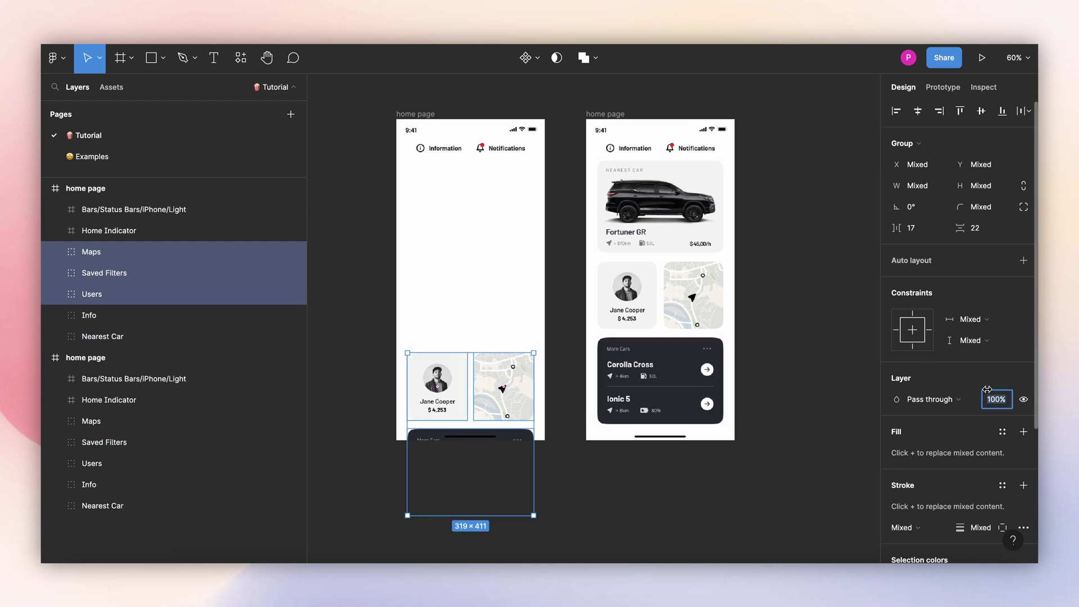
type("0")
key("Return")
left_click(370, 214)
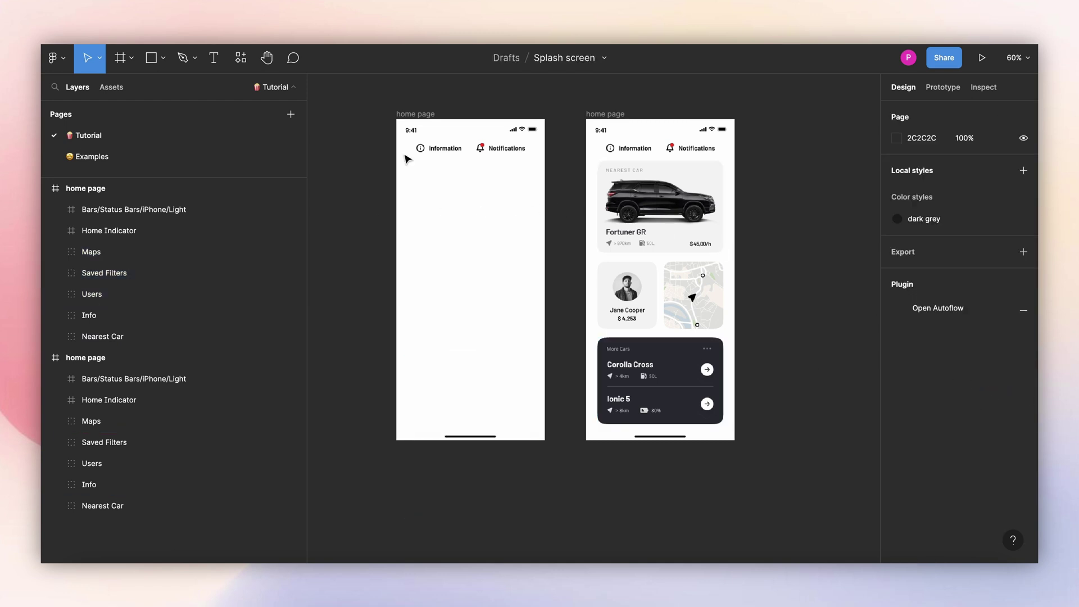
Link the emptied home page frame to the original frame in the prototype, triggered after a delay of 1 ms.
left_click(427, 114)
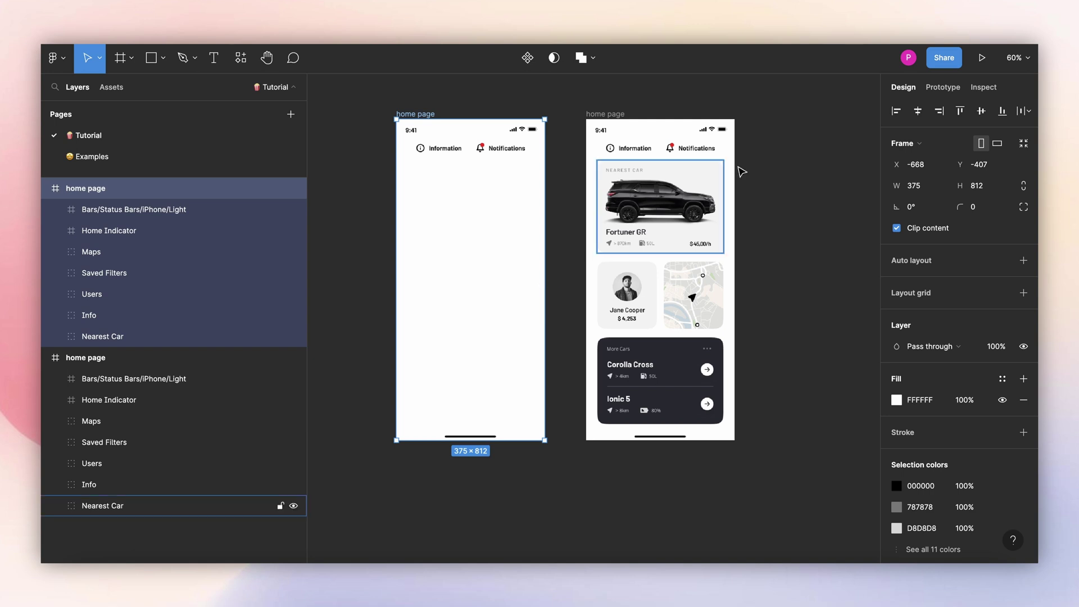
left_click(933, 88)
left_click_drag(545, 280, 630, 281)
left_click(774, 224)
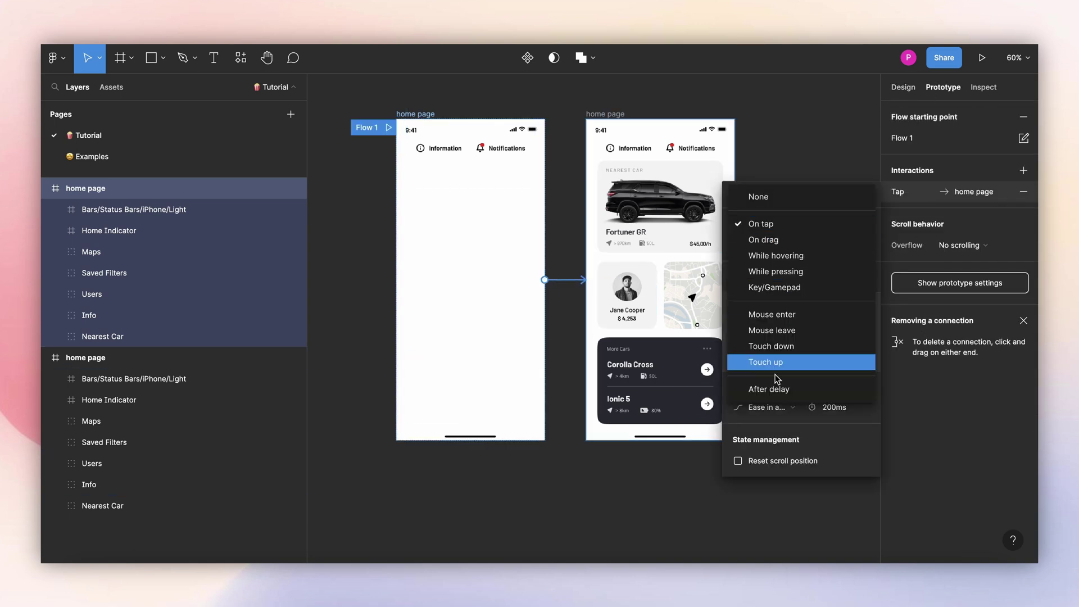
left_click(762, 386)
left_click(827, 225)
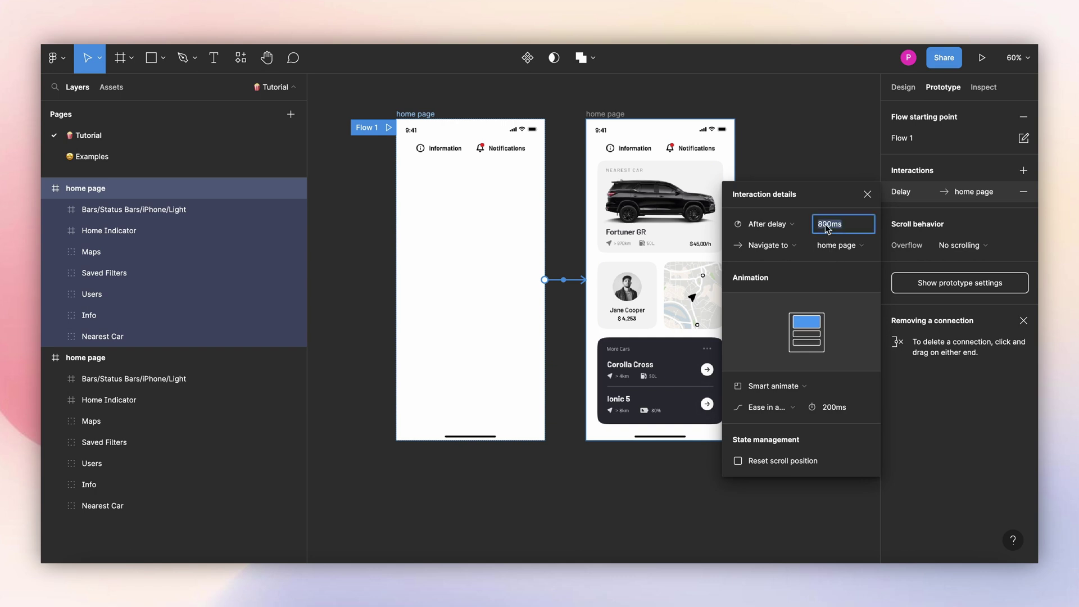
type("1")
key("Return")
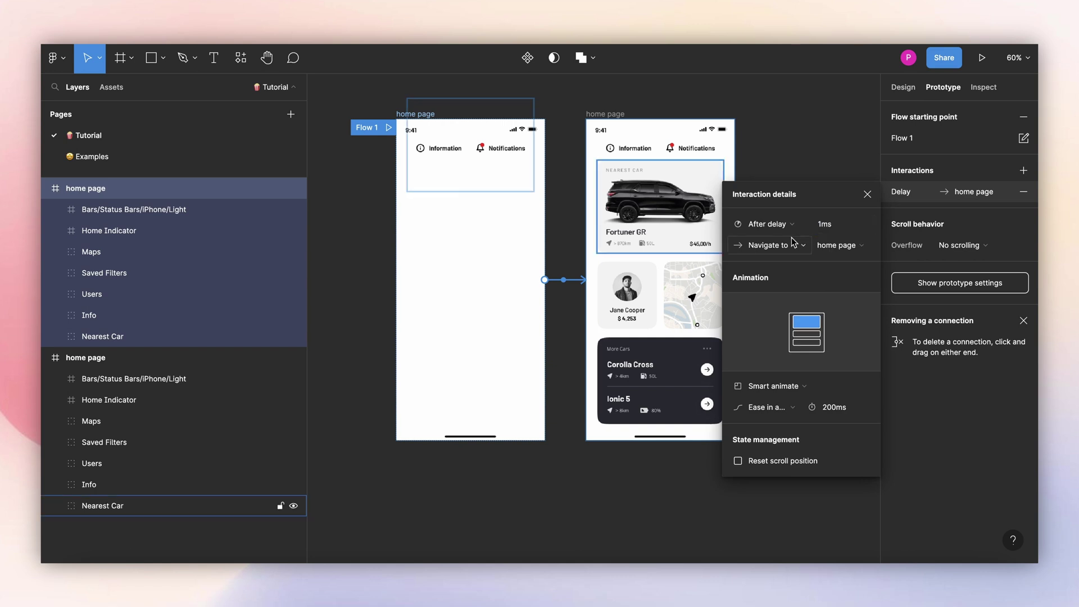
Set the Smart animate transition duration to 250 ms and run the prototype flow.
type("250")
key("Return")
left_click(868, 194)
left_click(388, 128)
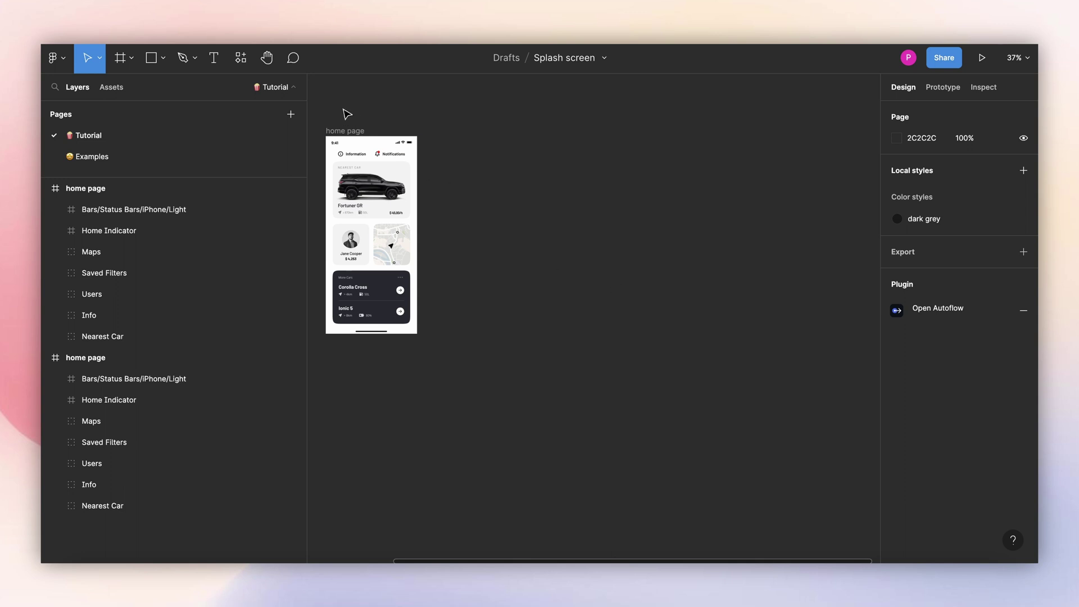
Look through the available wave-generating plugins, including Waves.
left_click(241, 58)
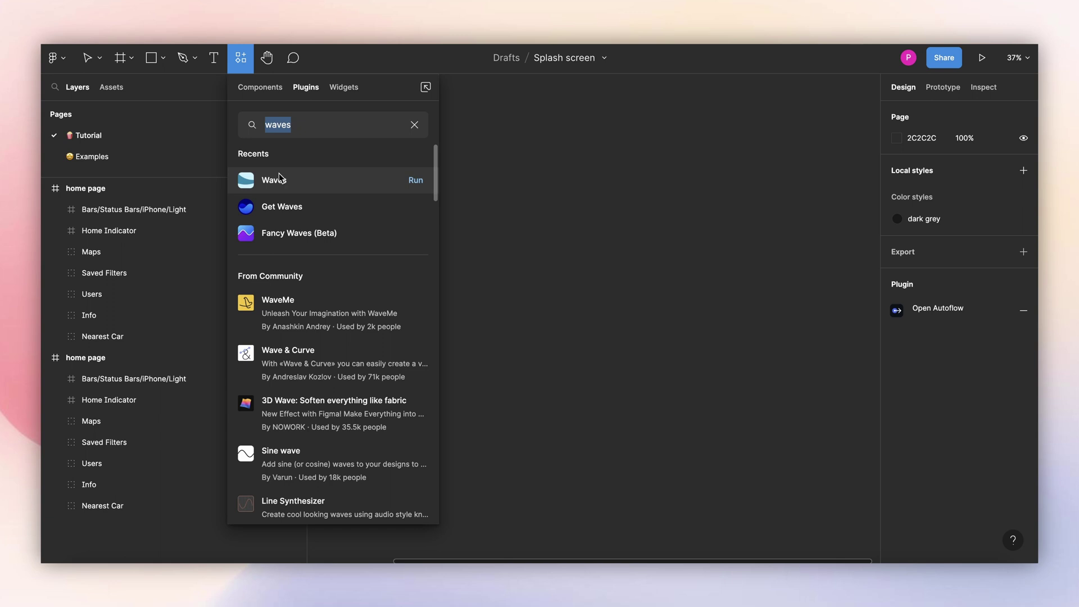
left_click(279, 175)
scroll(505, 202, "right", 5)
scroll(396, 211, "left", 5)
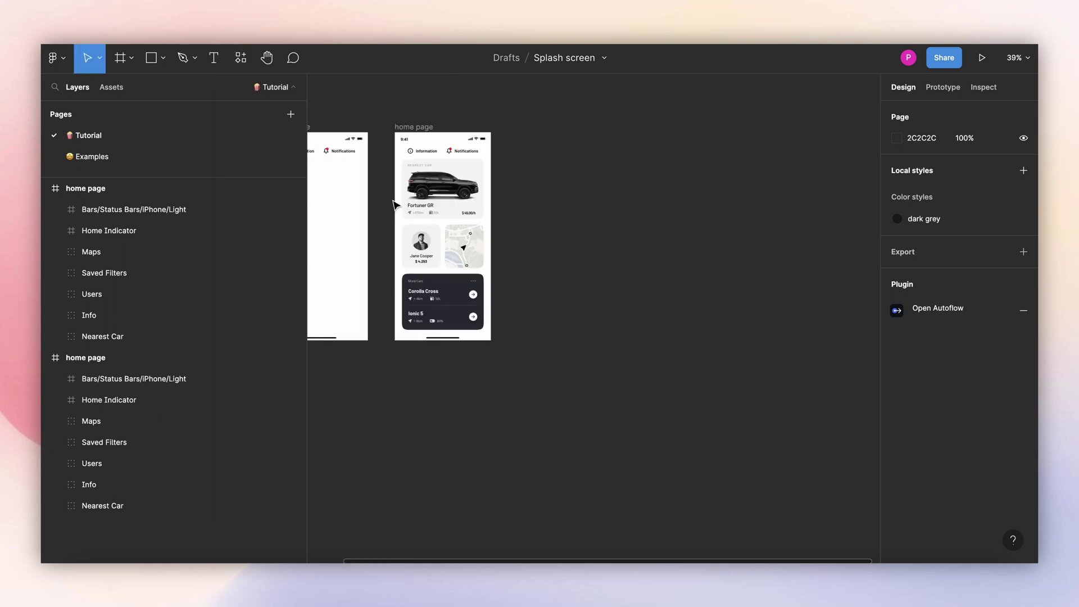
scroll(722, 192, "right", 3)
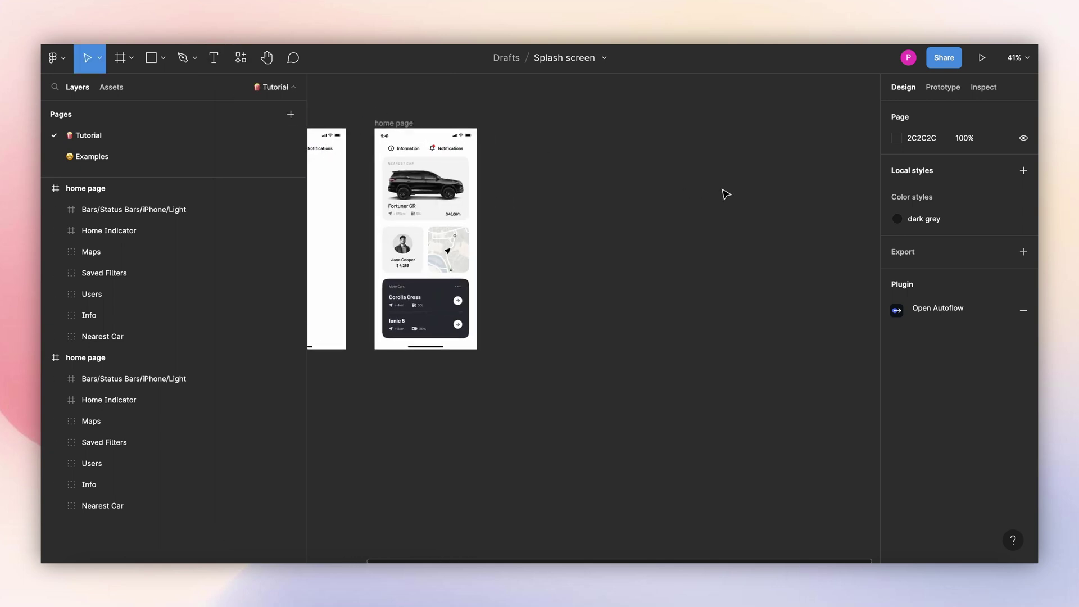
Draw a long zigzag line of alternating peaks and valleys with the Pen tool on empty canvas beside the home page frames.
scroll(730, 203, "up", 2)
scroll(759, 225, "right", 3)
scroll(766, 228, "right", 3)
scroll(745, 225, "left", 3)
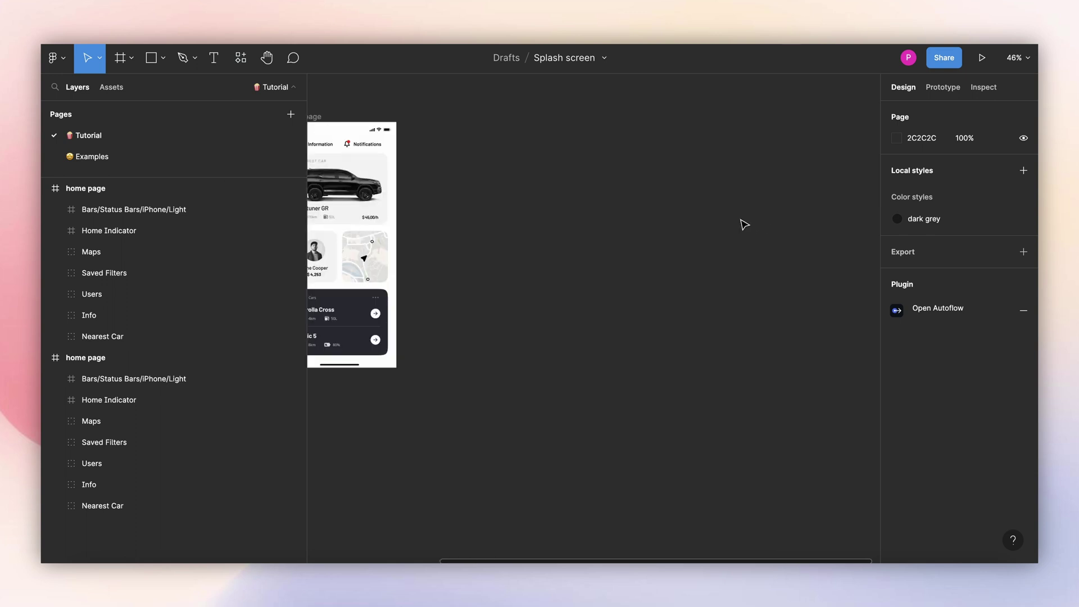
left_click(182, 57)
scroll(427, 194, "down", 1)
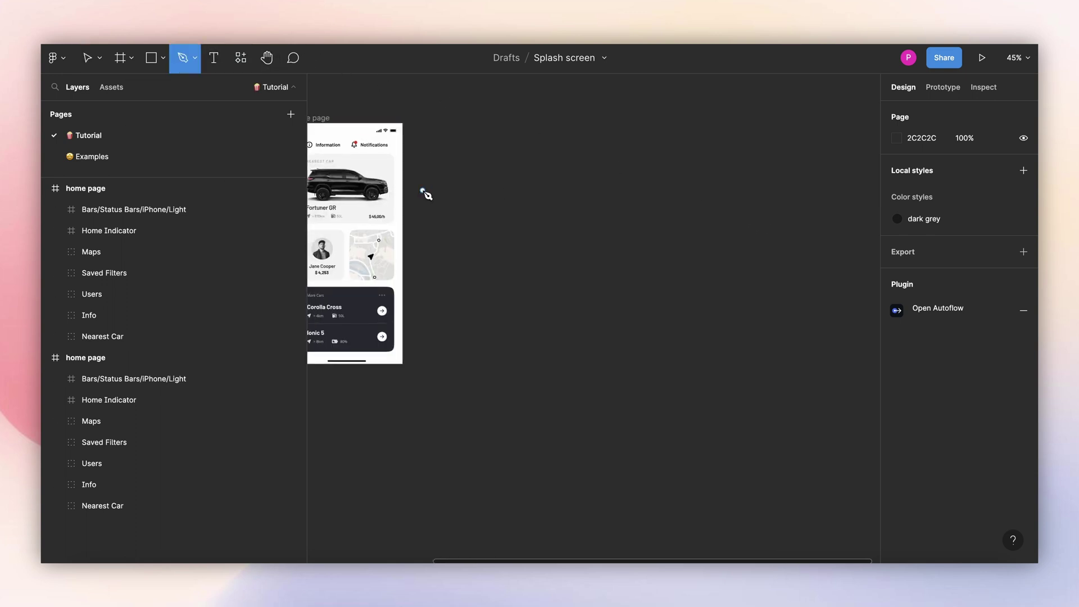
scroll(447, 219, "right", 3)
left_click(495, 241)
left_click(574, 189)
left_click(669, 234)
scroll(697, 247, "right", 8)
left_click(594, 186)
left_click(708, 242)
left_click(790, 166)
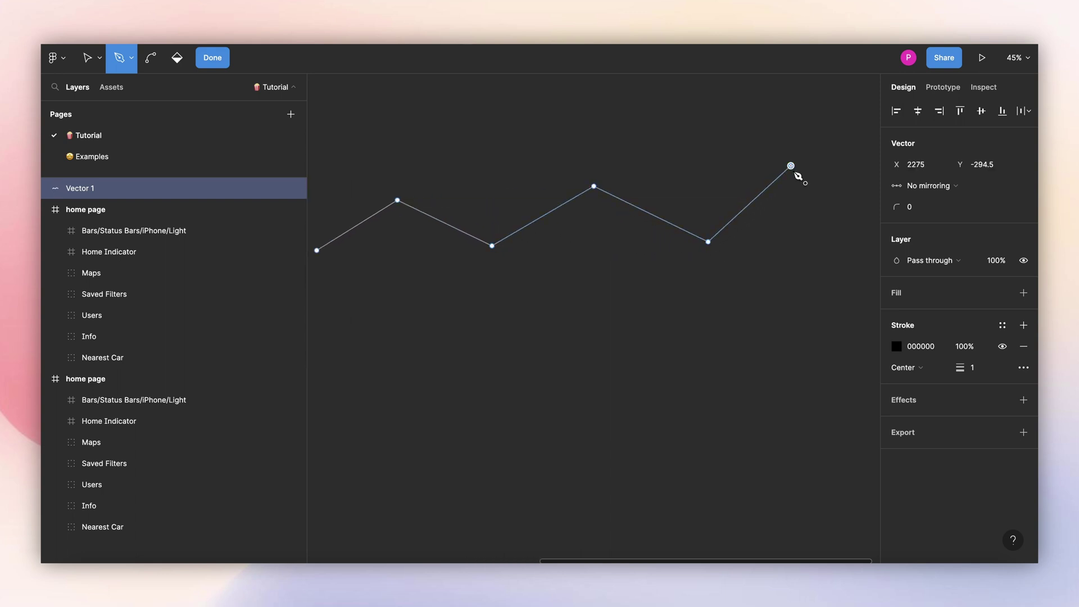
left_click(850, 242)
scroll(686, 247, "right", 5)
scroll(686, 246, "right", 3)
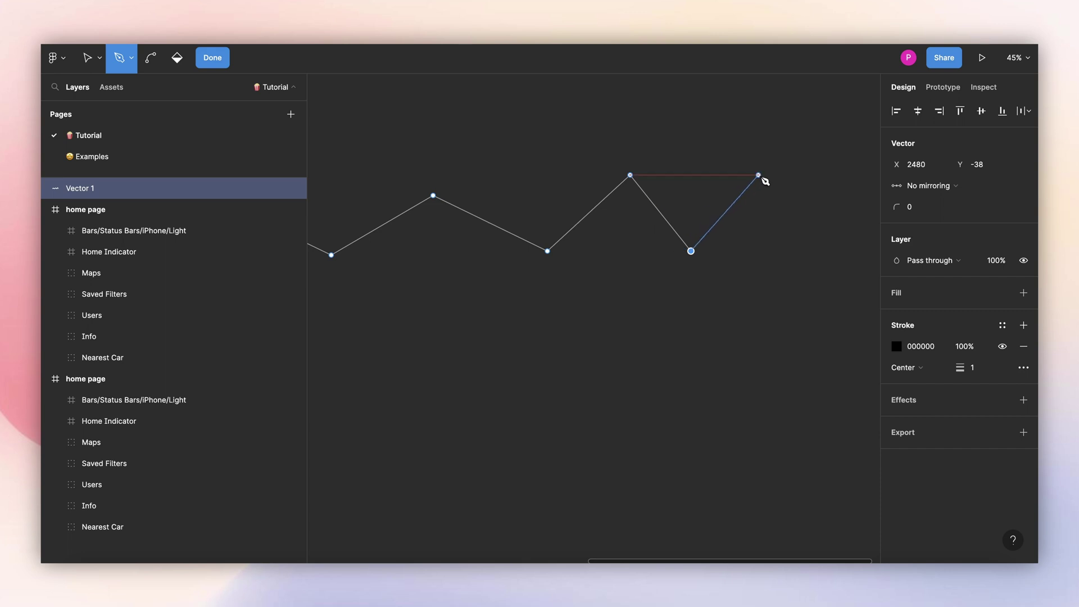
left_click(798, 161)
left_click(870, 246)
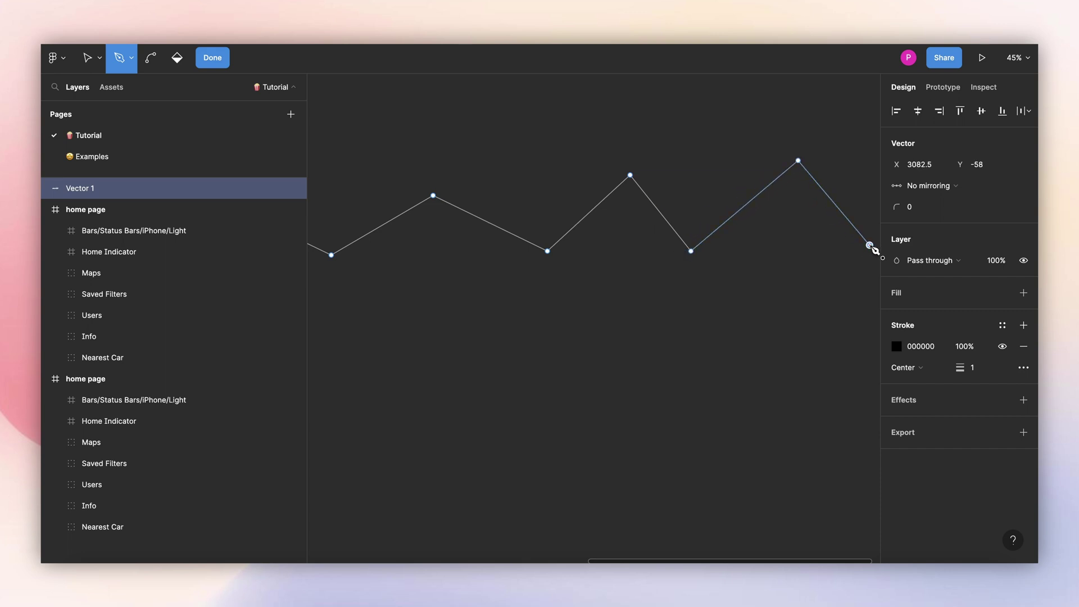
Close the zigzag line into a shape about 2406 × 787 with straight sides and a flat bottom edge.
scroll(870, 292, "down", 1)
left_click(871, 389)
scroll(655, 315, "down", 3)
left_click(331, 312)
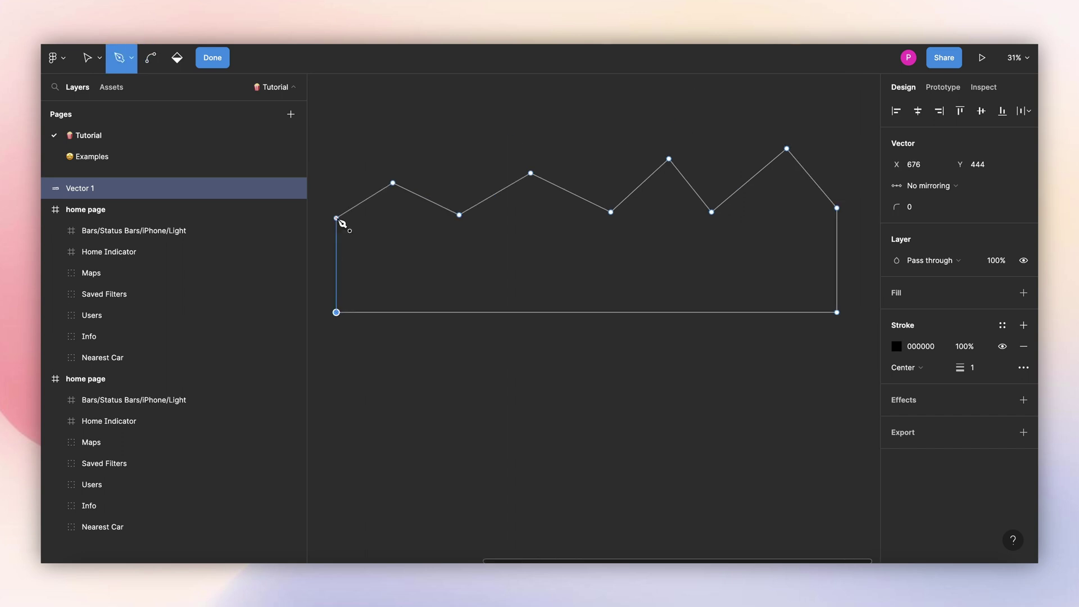
left_click(337, 218)
key("Escape")
scroll(450, 208, "down", 2)
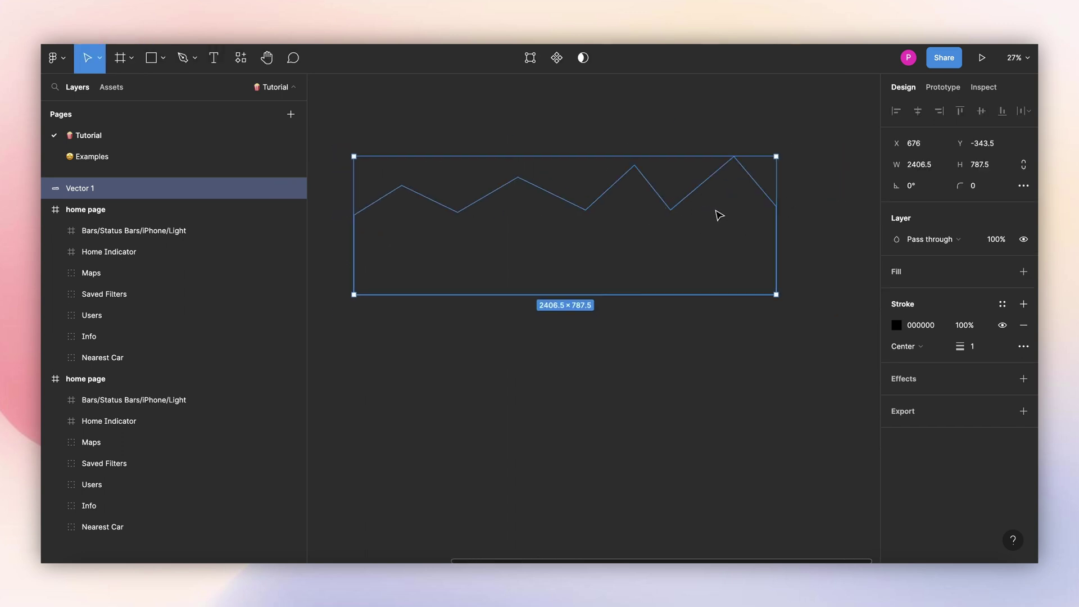
Round the zigzag shape into waves with a corner radius of 300.
left_click(987, 193)
key("Return")
scroll(732, 185, "up", 5)
scroll(741, 182, "down", 3)
left_click(991, 190)
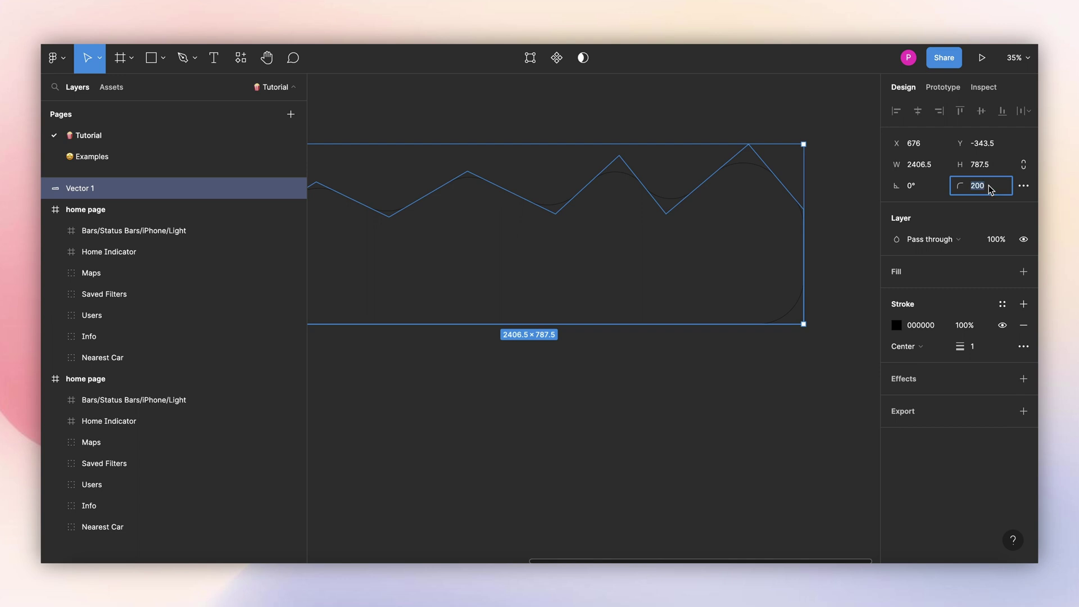
type("300")
key("Return")
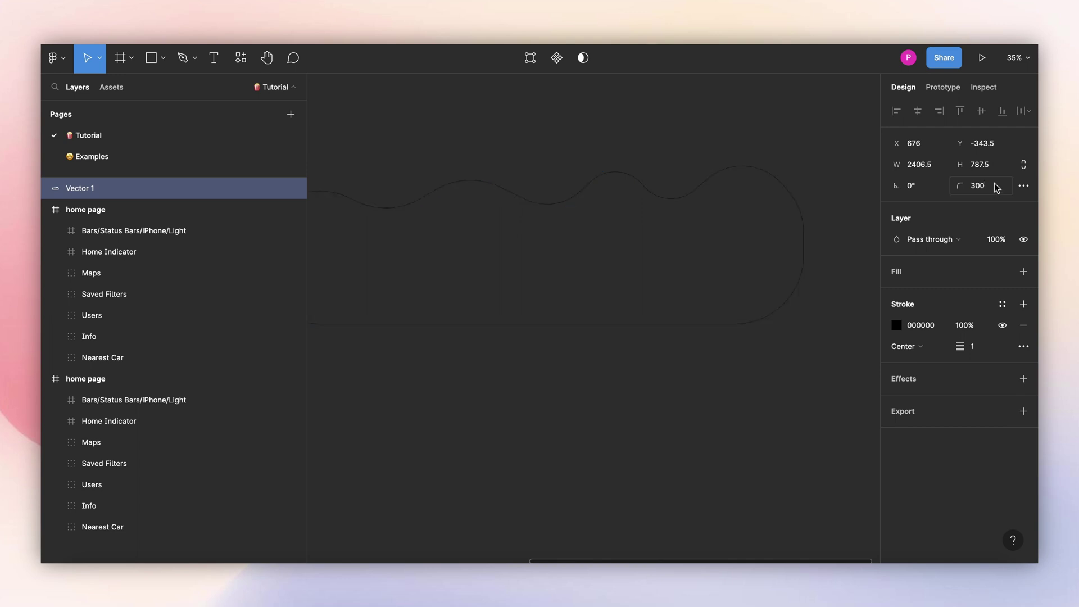
Give the wave shape a solid D9D9D9 fill and remove its stroke.
left_click(1023, 272)
left_click(1024, 324)
scroll(600, 260, "up", 1)
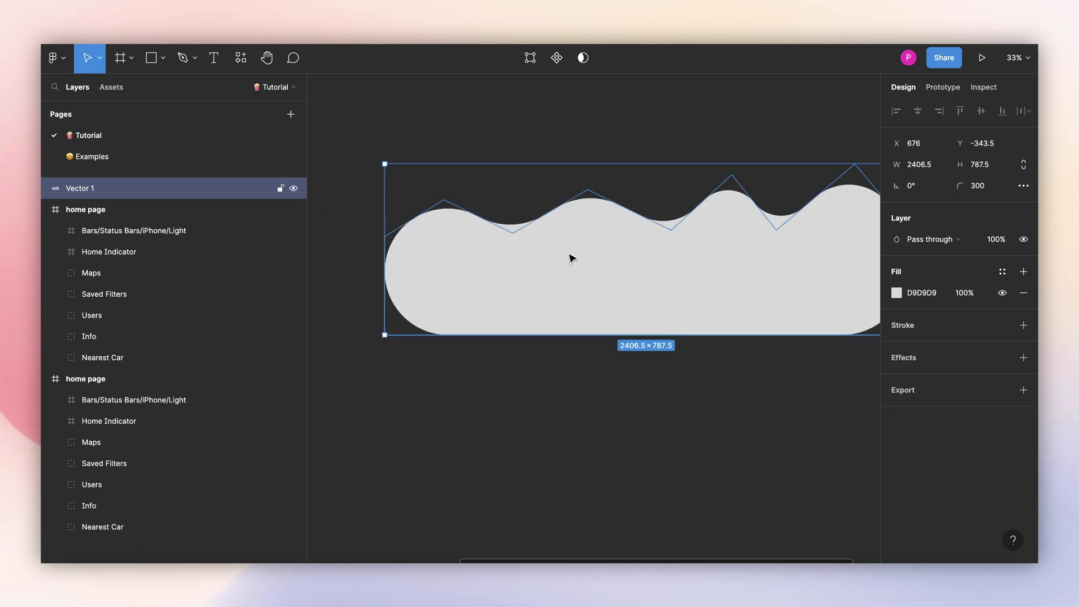
Duplicate the wave shape, offset the copy slightly up and to the left, and fill it with dark grey 484848.
scroll(569, 273, "down", 2)
key("ctrl+d")
scroll(597, 288, "up", 1)
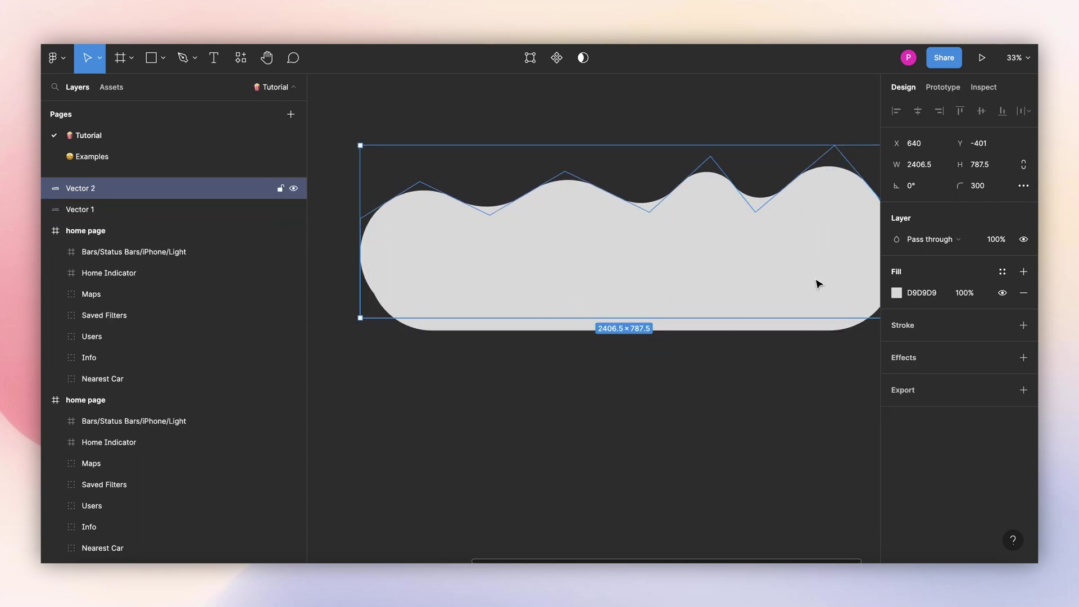
left_click(896, 293)
left_click_drag(728, 300, 722, 349)
left_click(869, 223)
Move the dark grey wave behind the light wave in the layer order.
left_click_drag(174, 188, 174, 217)
key("Escape")
scroll(722, 376, "down", 2)
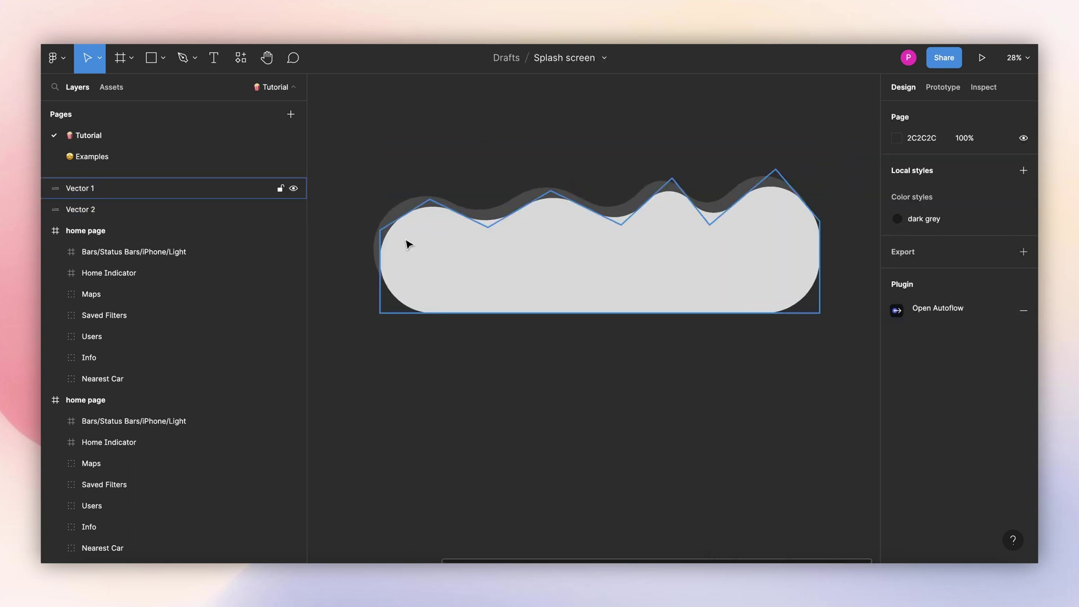
Wrap both wave vectors together in a new frame.
left_click(128, 193)
left_click(126, 210, "shift")
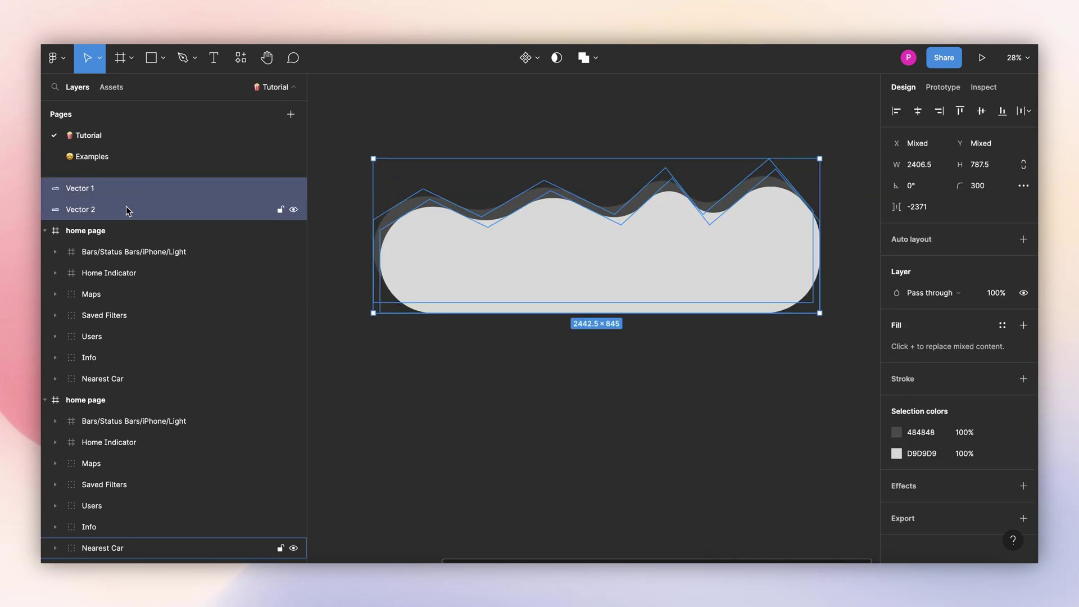
right_click(498, 277)
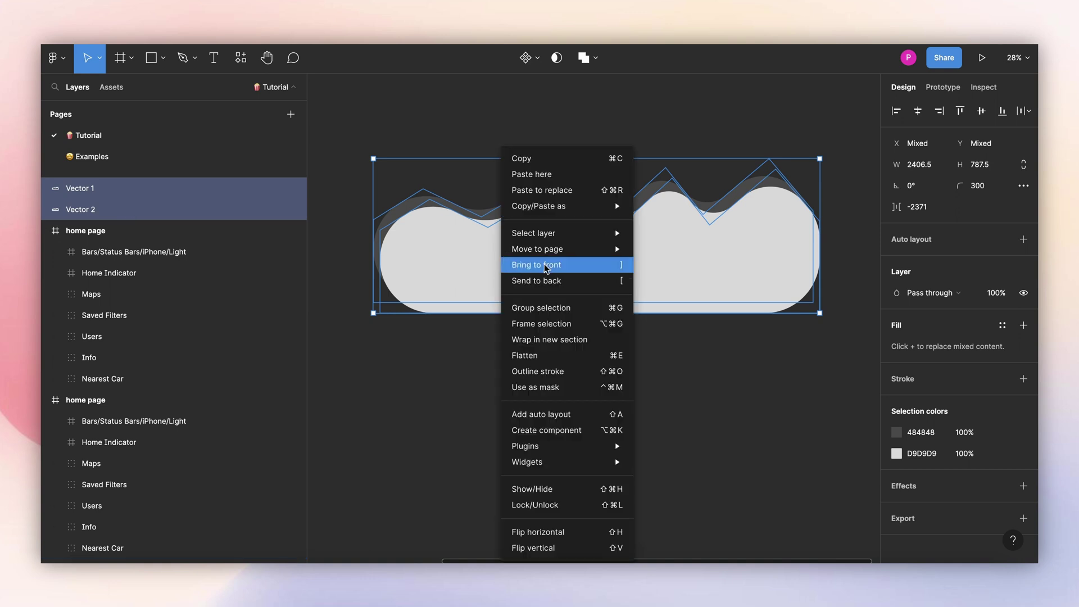
left_click(556, 323)
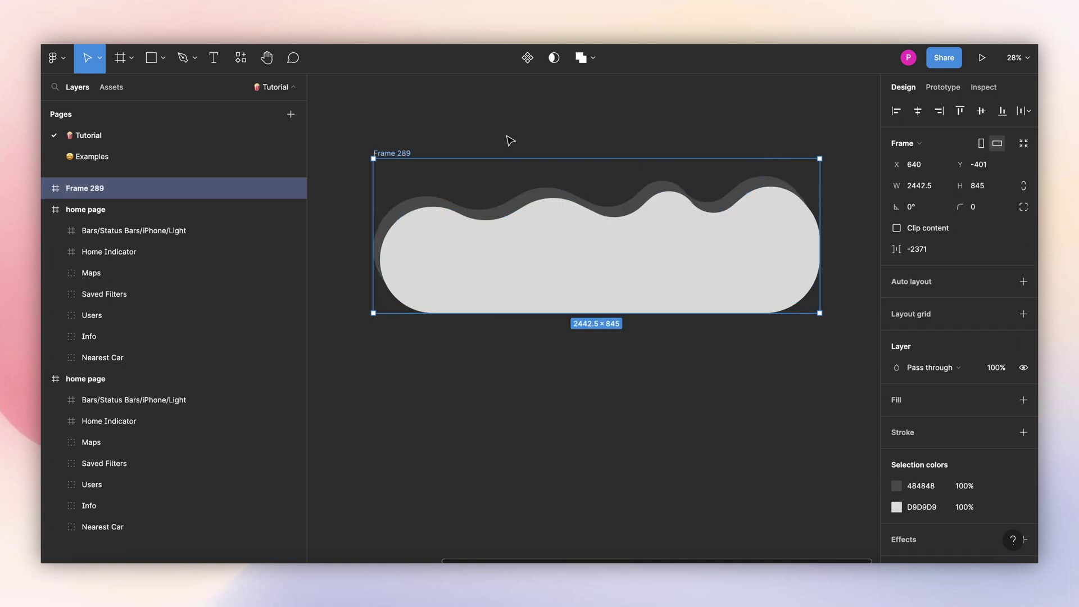
Convert the wave frame into a component and name it waves.
left_click(527, 57)
double_click(413, 153)
type("waves")
left_click(448, 139)
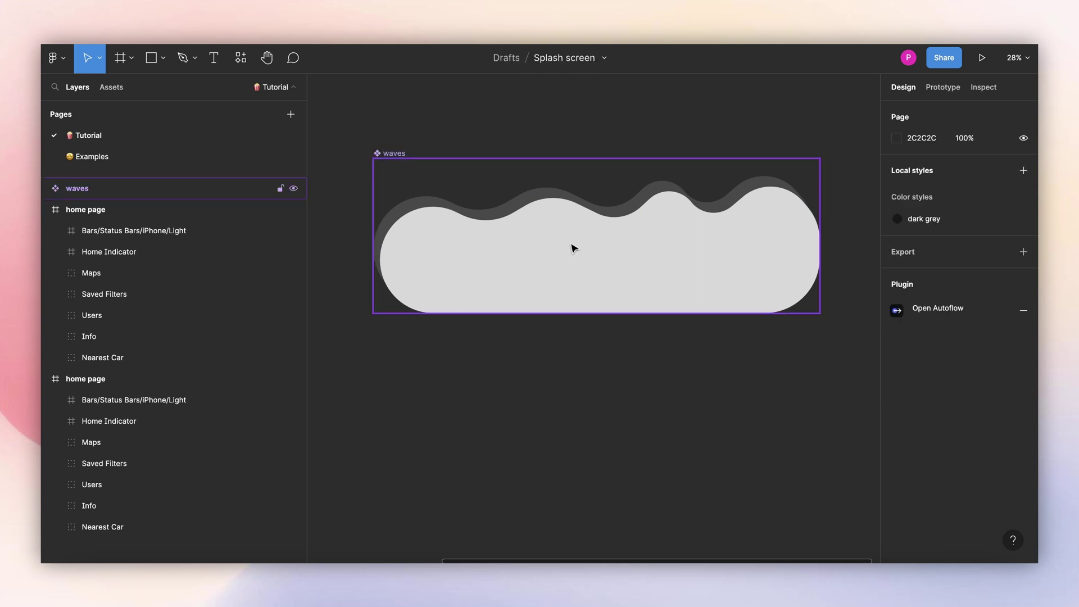
Change the front wave's fill to white.
left_click(571, 243)
left_click(897, 432)
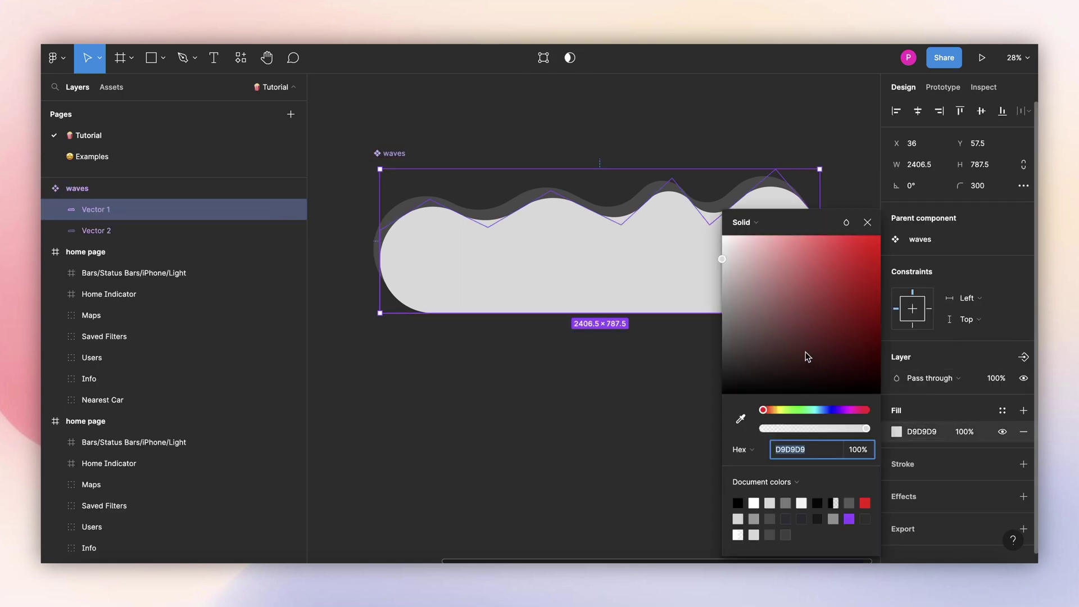
left_click_drag(807, 356, 684, 229)
left_click(836, 168)
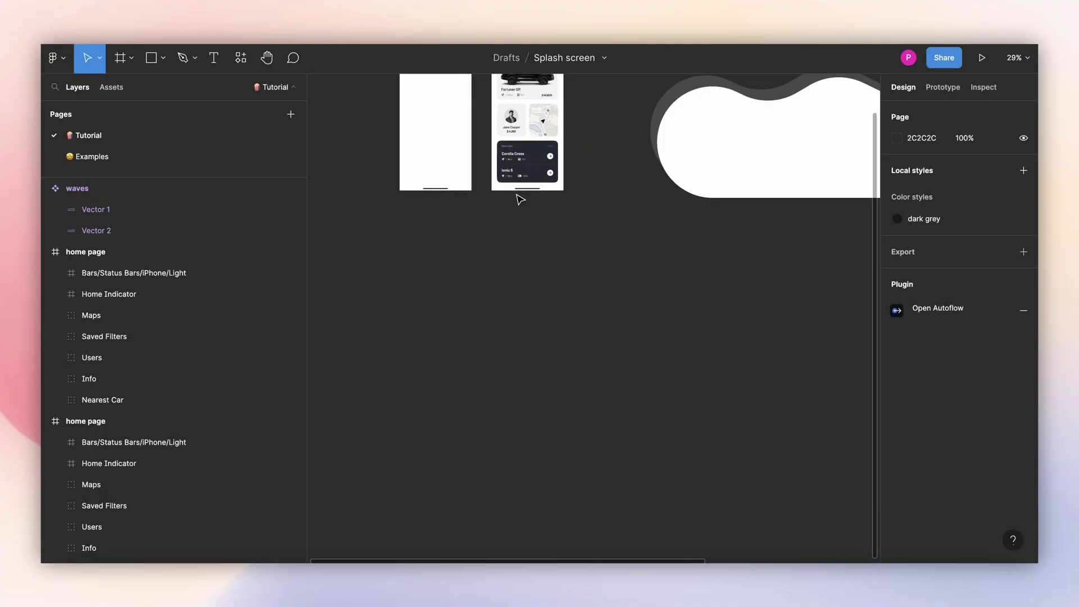
Create a 90 × 90 frame on the empty canvas below the home page frames.
scroll(506, 358, "up", 3)
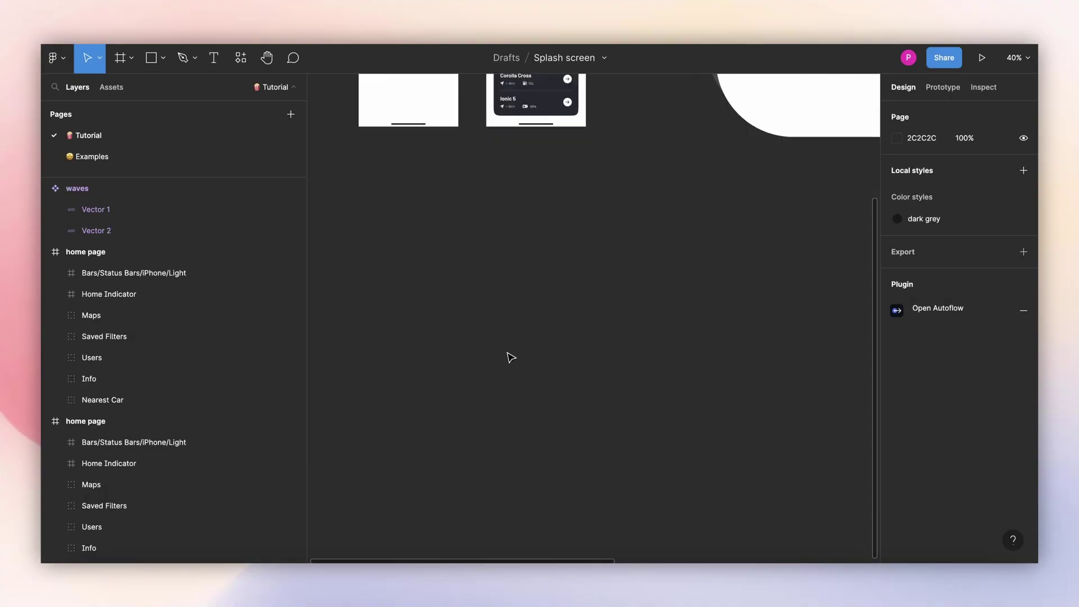
key("f")
left_click_drag(504, 267, 544, 310)
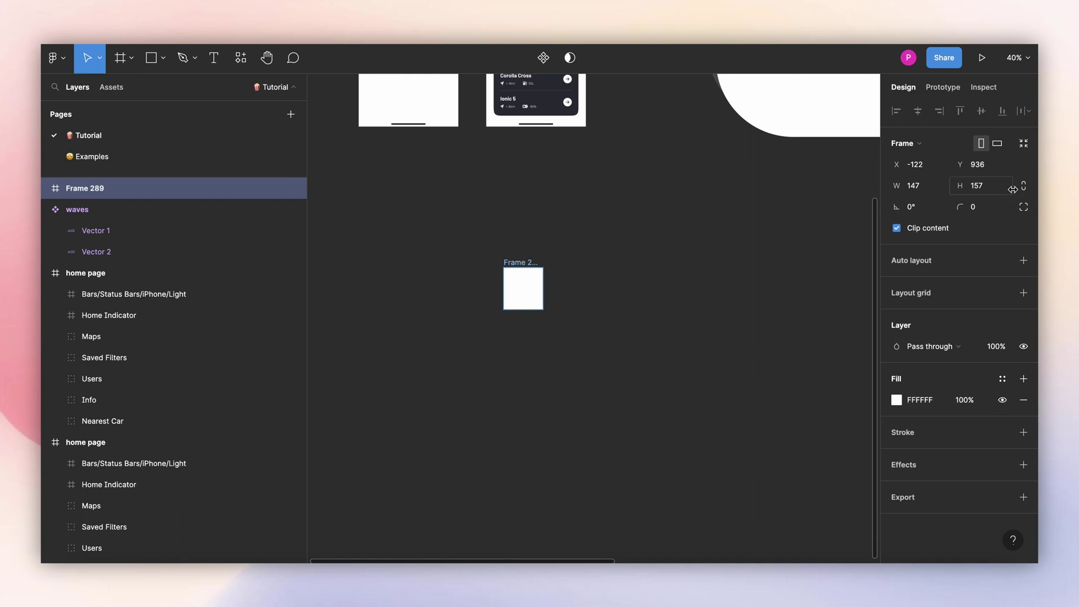
left_click(921, 190)
left_click(984, 190)
key("Return")
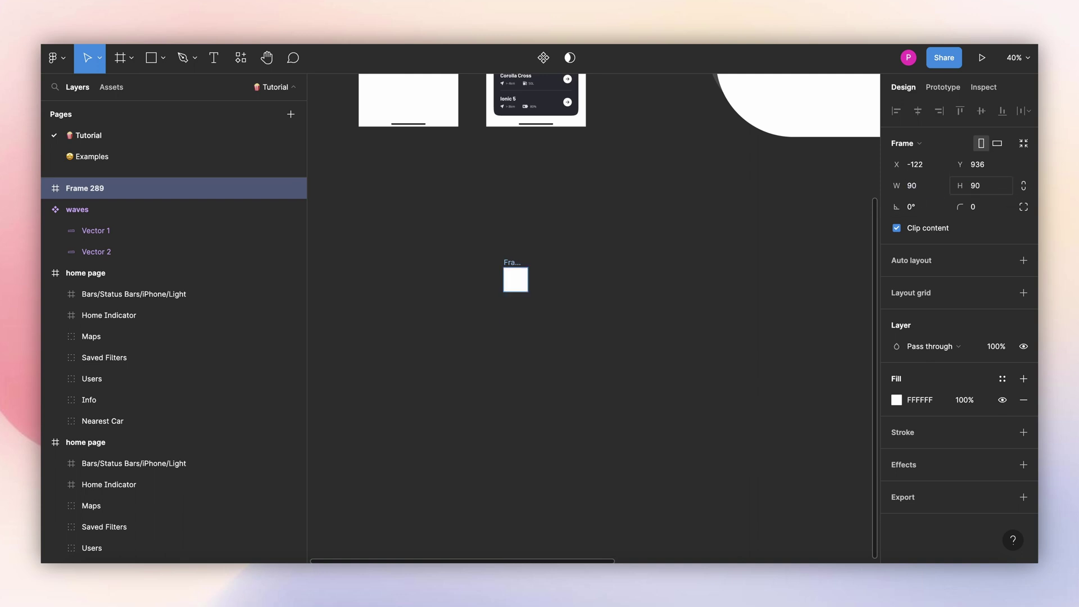
Set the corner radius of the 90 × 90 frame to 100 to make it a circle.
left_click(991, 211)
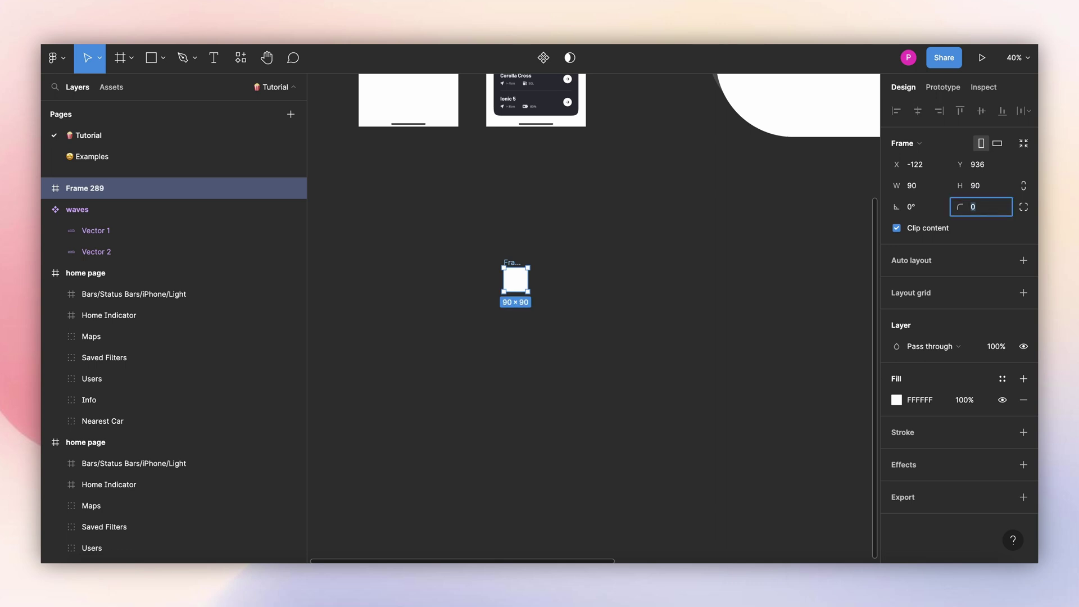
type("100")
key("Return")
Duplicate the waves component as an instance below the original and nest it inside the circular frame.
scroll(584, 303, "down", 5)
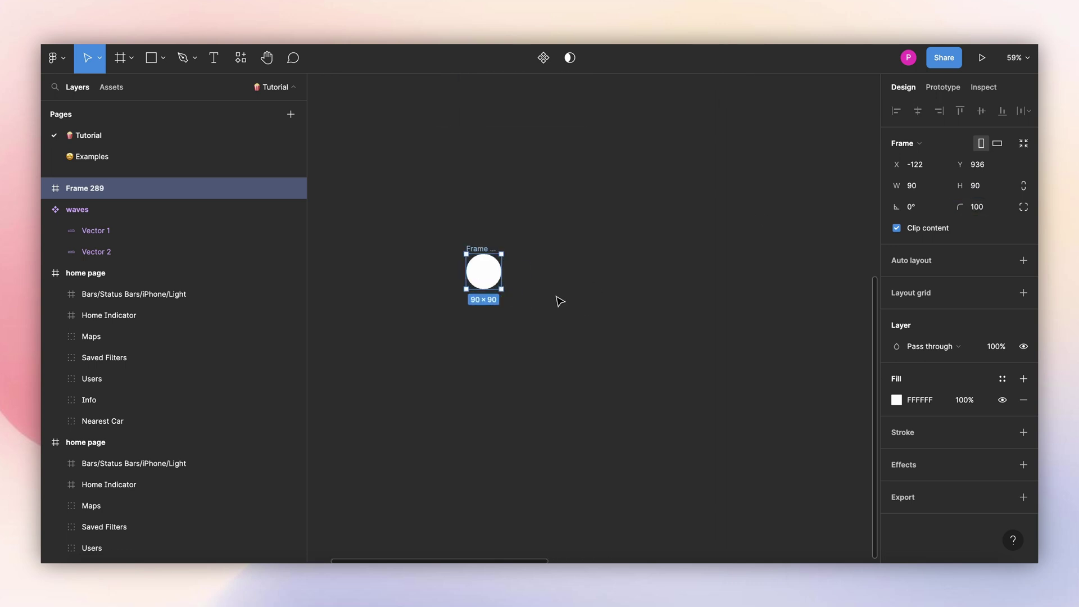
left_click_drag(651, 181, 616, 339)
scroll(645, 336, "down", 3)
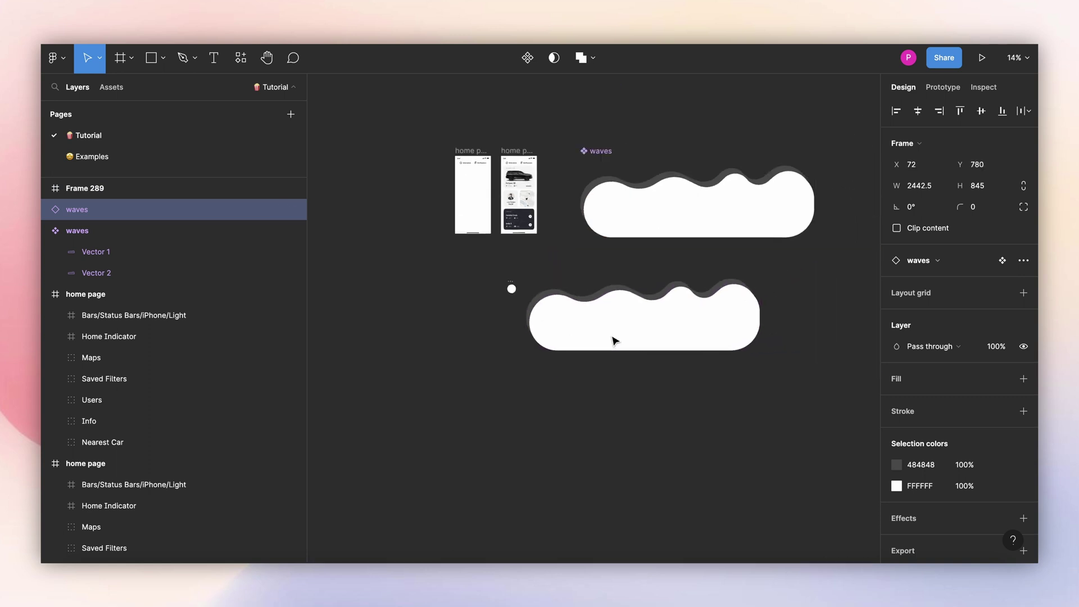
scroll(543, 326, "up", 4)
left_click_drag(105, 209, 113, 193)
scroll(491, 265, "up", 3)
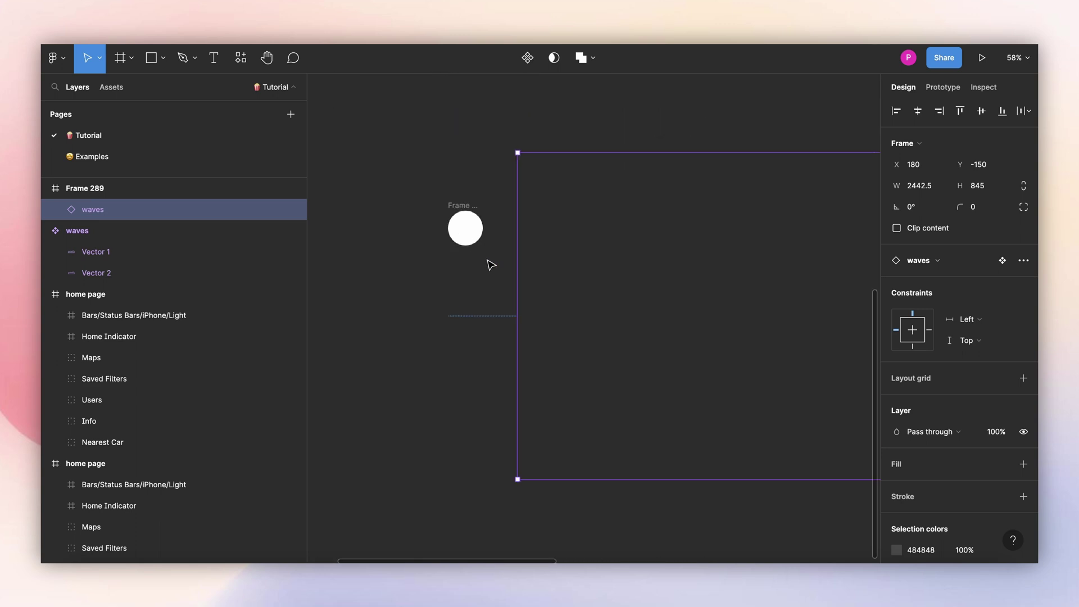
Turn off content clipping on the circular frame so the nested waves show beyond its edge.
left_click(472, 224)
left_click(896, 227)
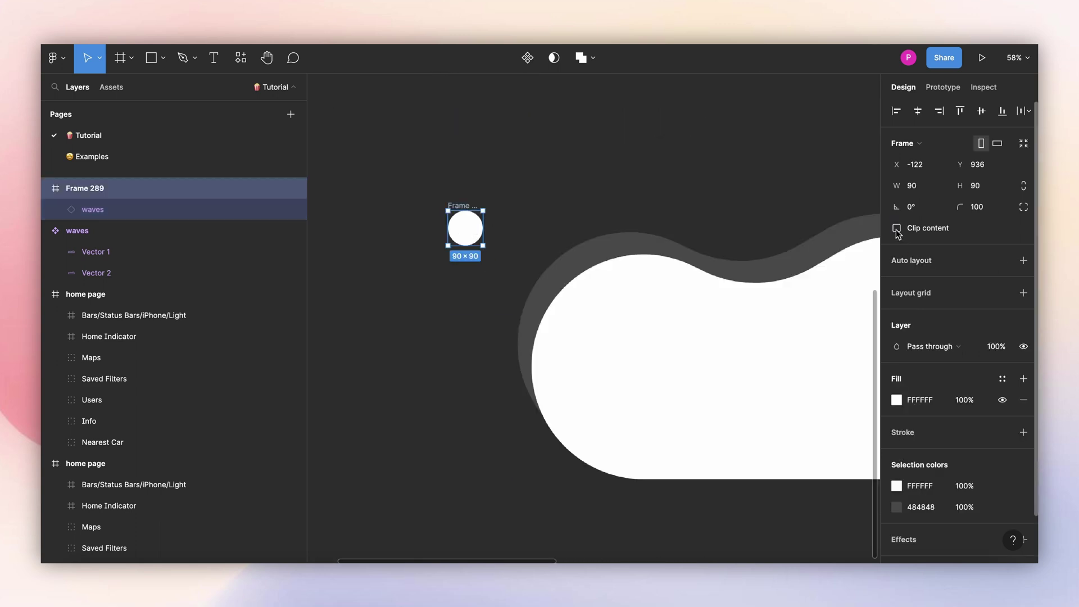
scroll(592, 248, "down", 5)
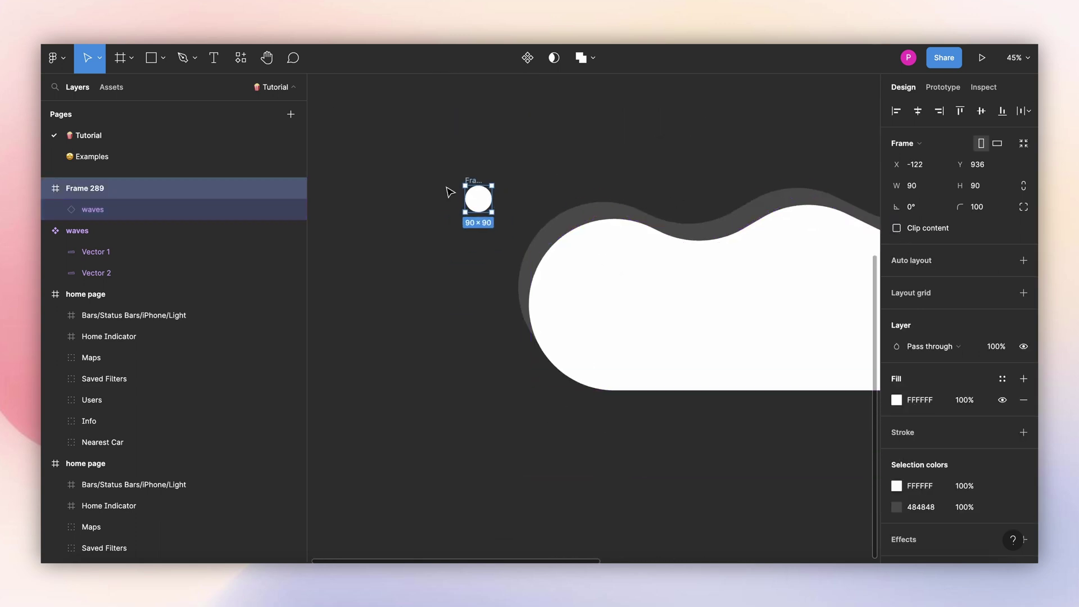
Scale the nested waves instance down proportionally to about 1272 × 440 with the Scale tool.
left_click(556, 257)
scroll(831, 282, "up", 2)
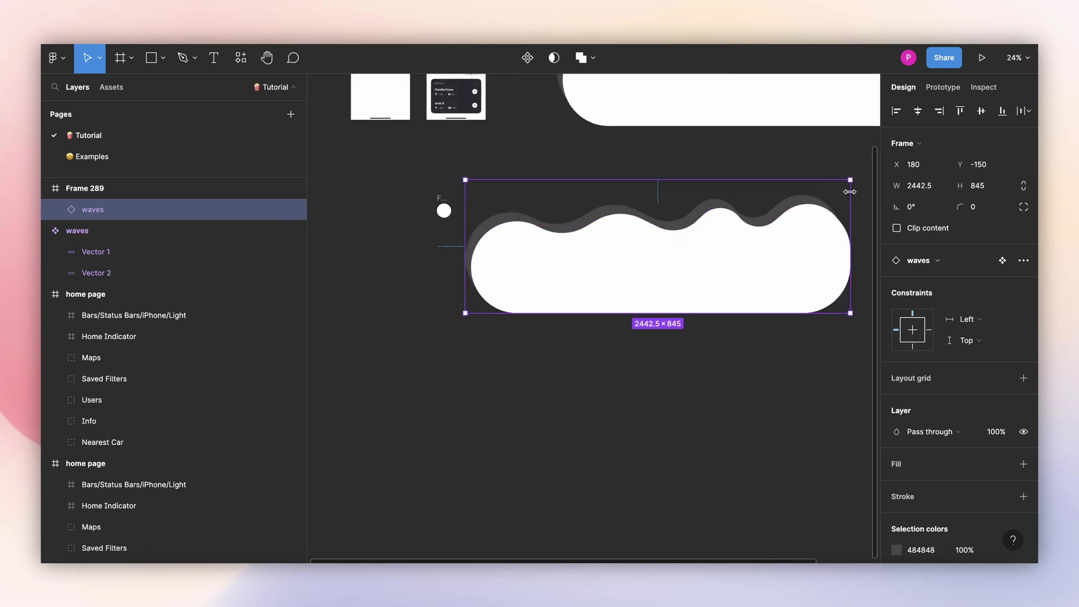
key("k")
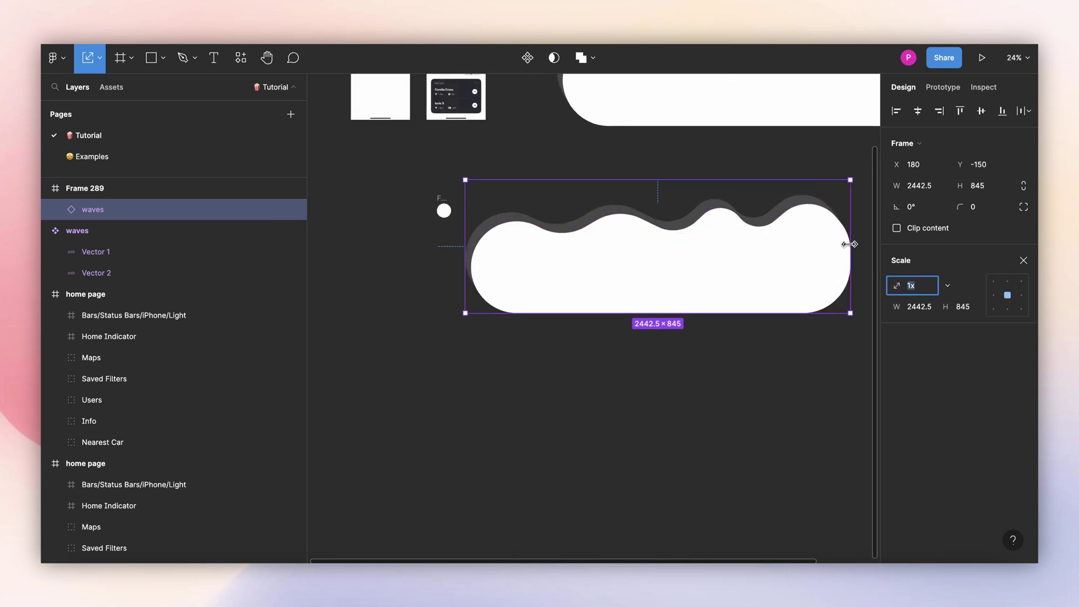
left_click_drag(852, 177, 667, 240)
Move the nested waves up and left to X -10, Y -45.06, so they start just beneath the circle.
scroll(475, 231, "up", 2)
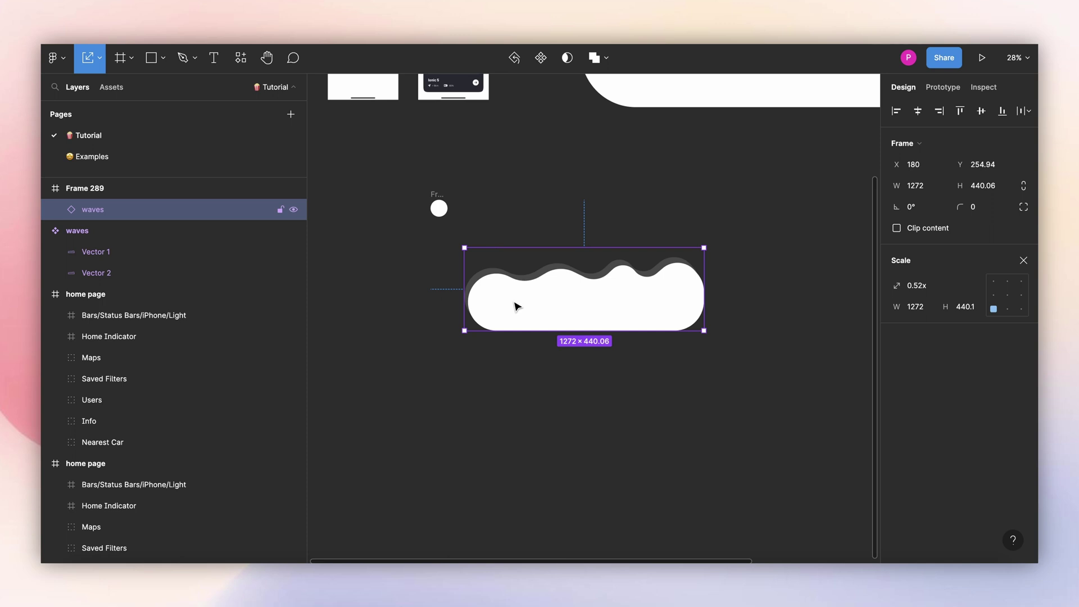
key("shift+Up")
key("shift+Up")
key("shift+Up")
key("shift+Up")
key("shift+Up")
key("shift+Up")
key("shift+Up")
key("shift+Up")
key("shift+Up")
key("shift+Up")
key("shift+Up")
key("shift+Up")
key("shift+Up")
key("shift+Up")
key("shift+Up")
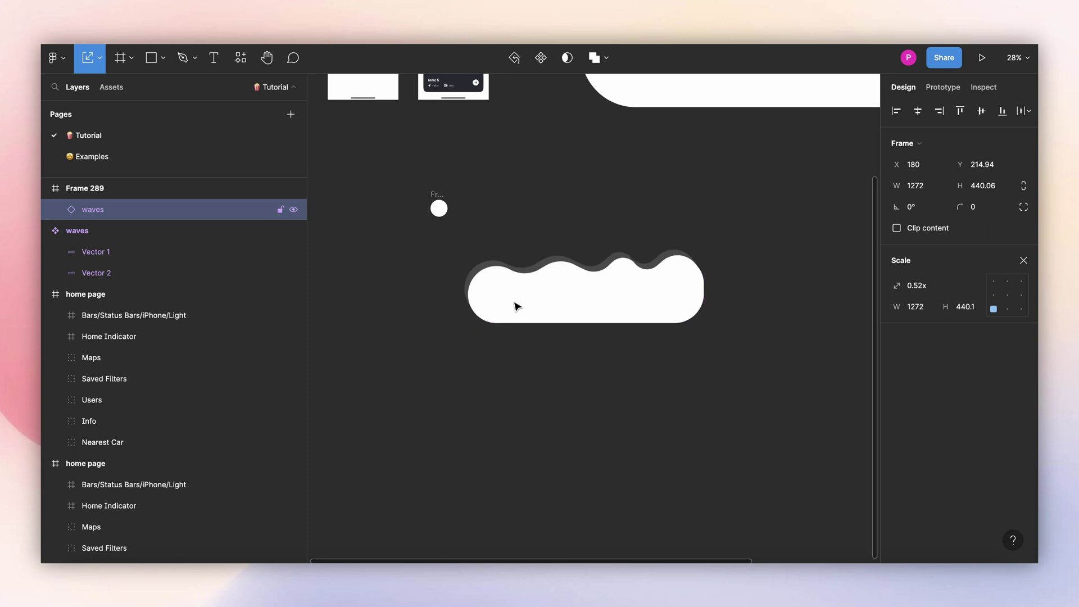
key("shift+Up")
key("shift+Up")
key("shift+Up")
key("shift+Up")
key("shift+Up")
key("shift+Up")
key("shift+Up")
key("shift+Up")
key("shift+Up")
key("shift+Up")
key("shift+Up")
key("shift+Up")
key("shift+Up")
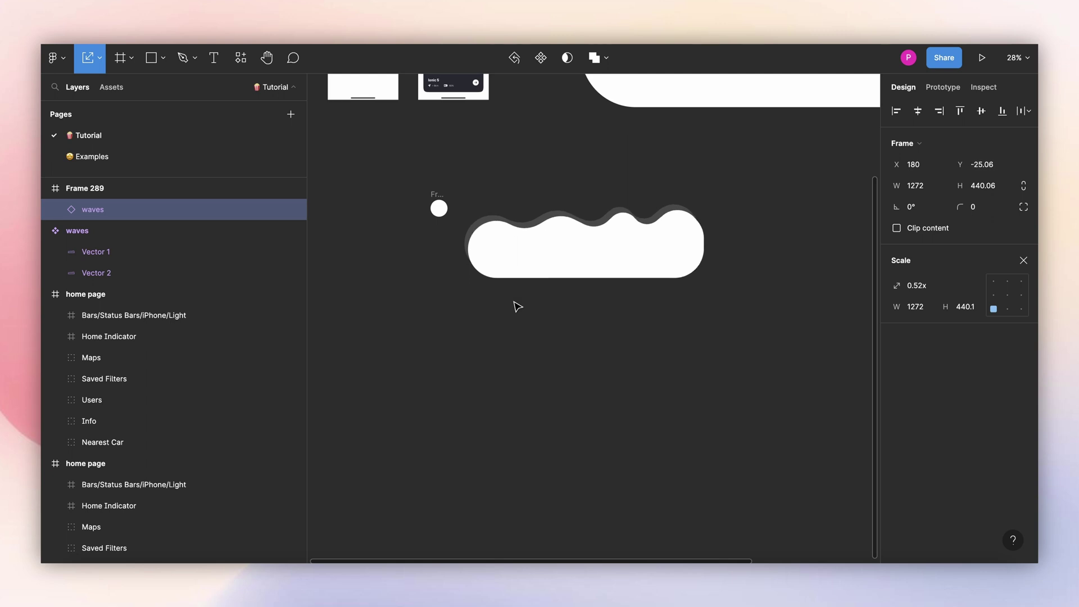
key("shift+Left")
key("shift+Left")
key("shift+Left")
key("shift+Left")
key("shift+Left")
key("shift+Left")
key("shift+Left")
key("shift+Left")
key("shift+Left")
key("shift+Left")
key("shift+Left")
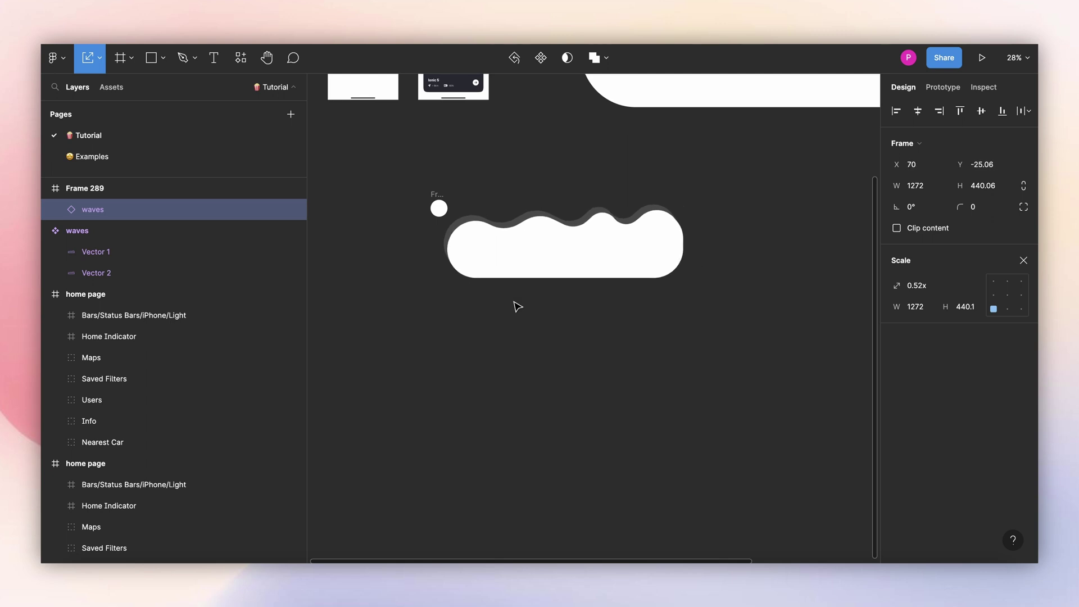
scroll(444, 238, "up", 5)
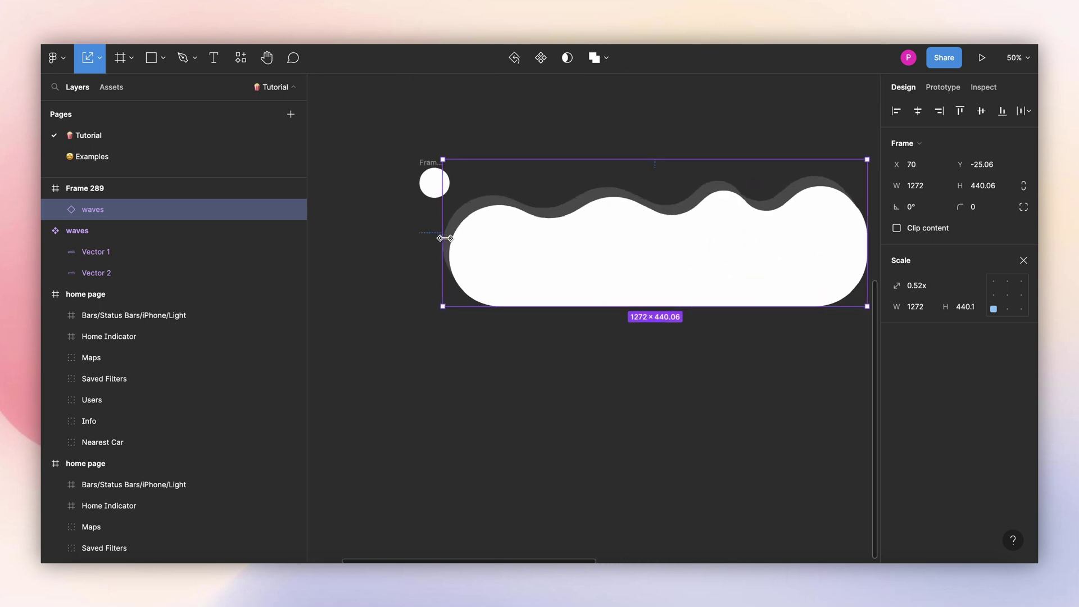
key("shift+Up")
key("shift+Up")
key("shift+Up")
key("shift+Up")
key("shift+Left")
key("shift+Left")
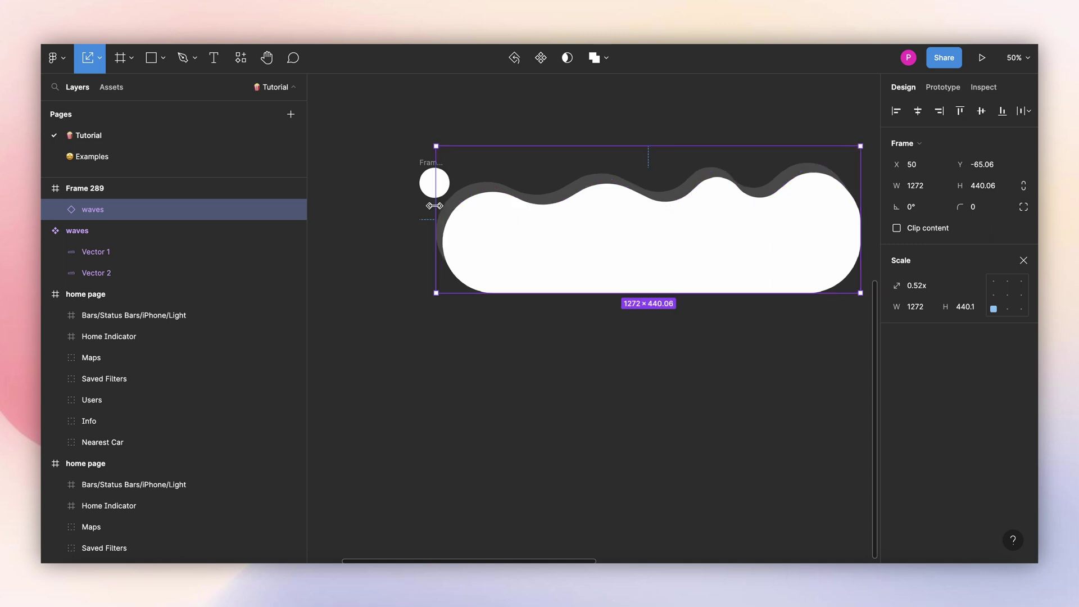
scroll(448, 219, "up", 5)
key("shift+Left")
key("shift+Left")
key("shift+Left")
key("shift+Left")
key("shift+Left")
key("shift+Left")
key("shift+Down")
key("shift+Down")
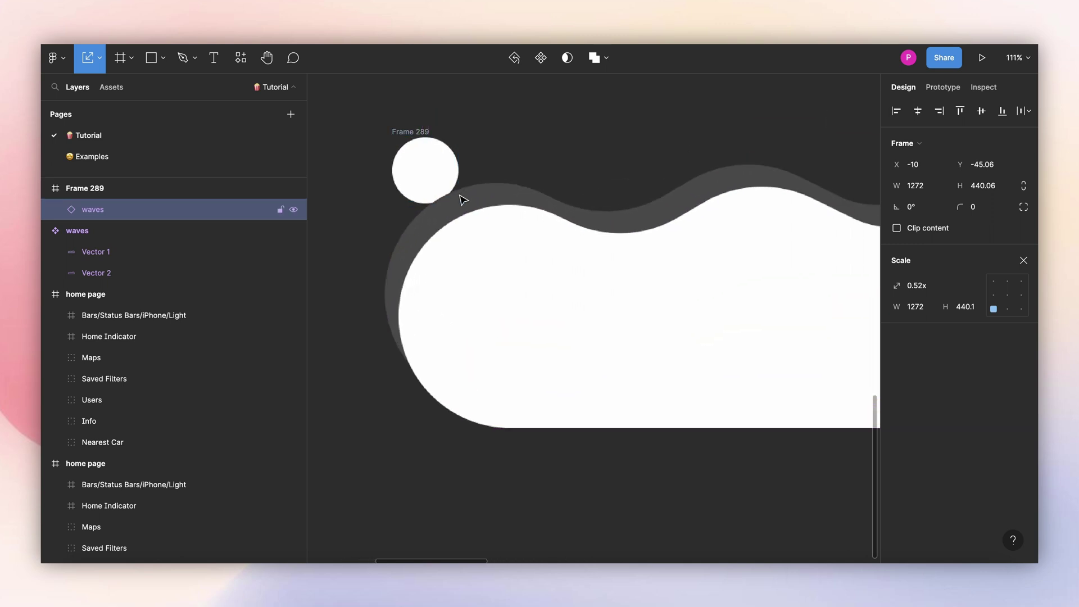
Convert the circular frame into a component and add a second variant to it.
scroll(465, 183, "down", 5)
left_click(439, 155)
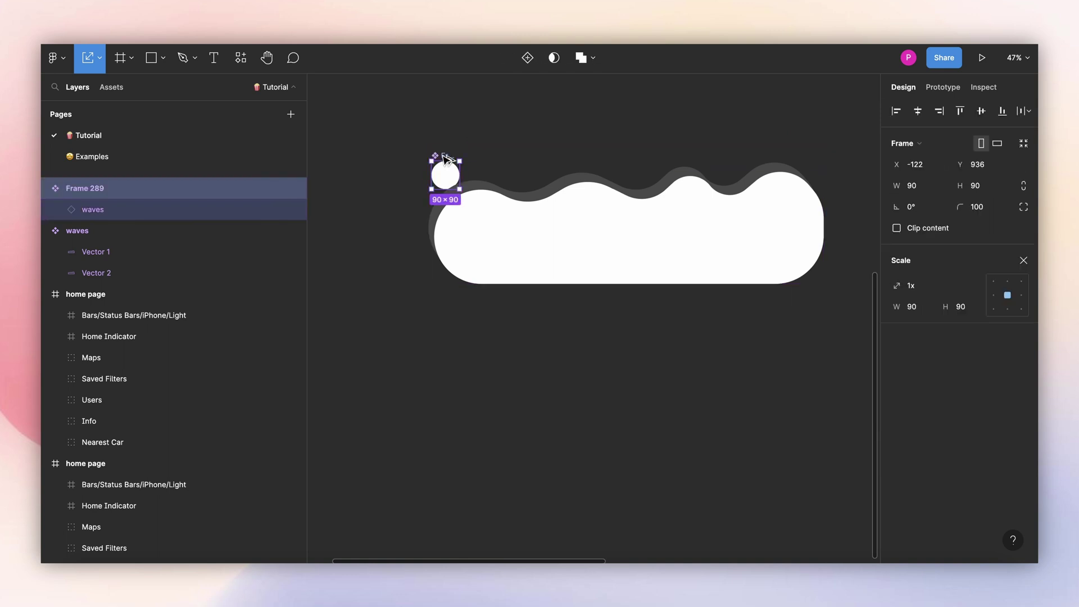
left_click(527, 58)
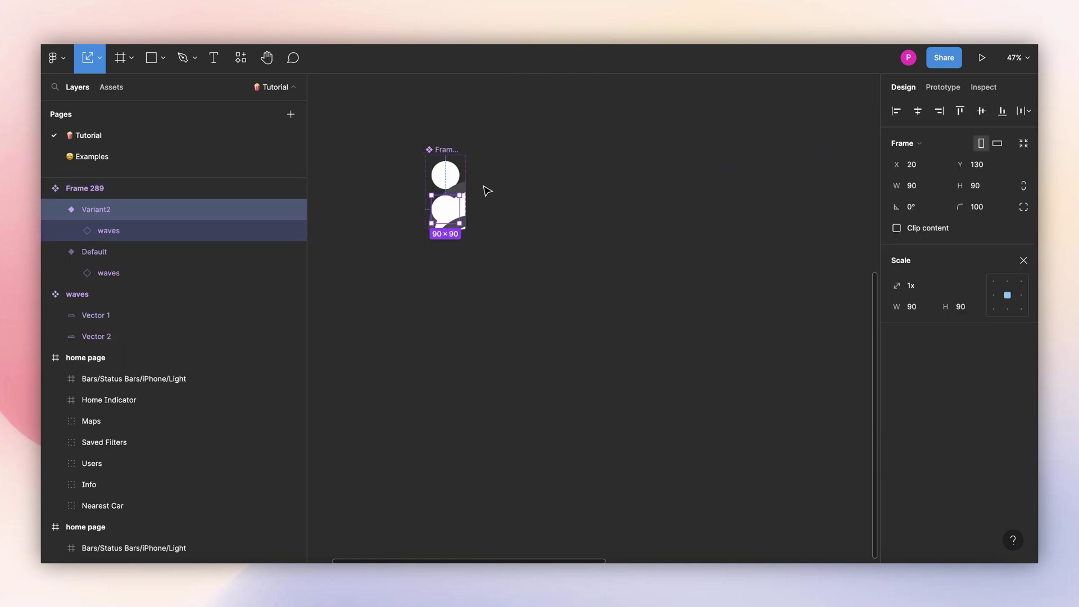
Turn off content clipping on the component set that holds both circle variants.
scroll(483, 190, "up", 3)
left_click(480, 135)
left_click(279, 188)
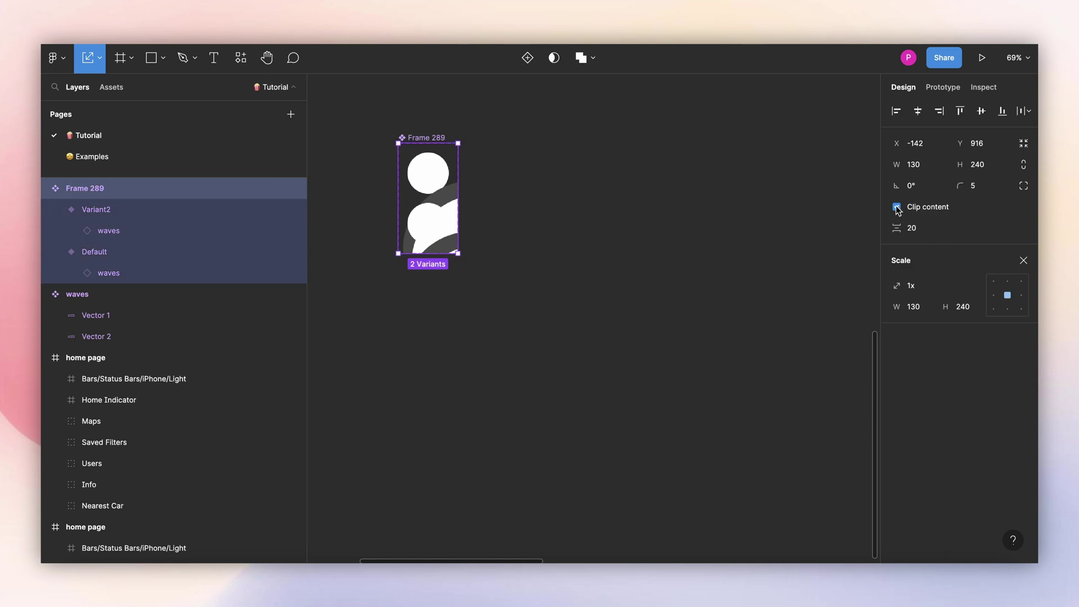
left_click(897, 207)
Add vertical auto layout to the circle component set with an item spacing of 400.
left_click(494, 125)
left_click(427, 169)
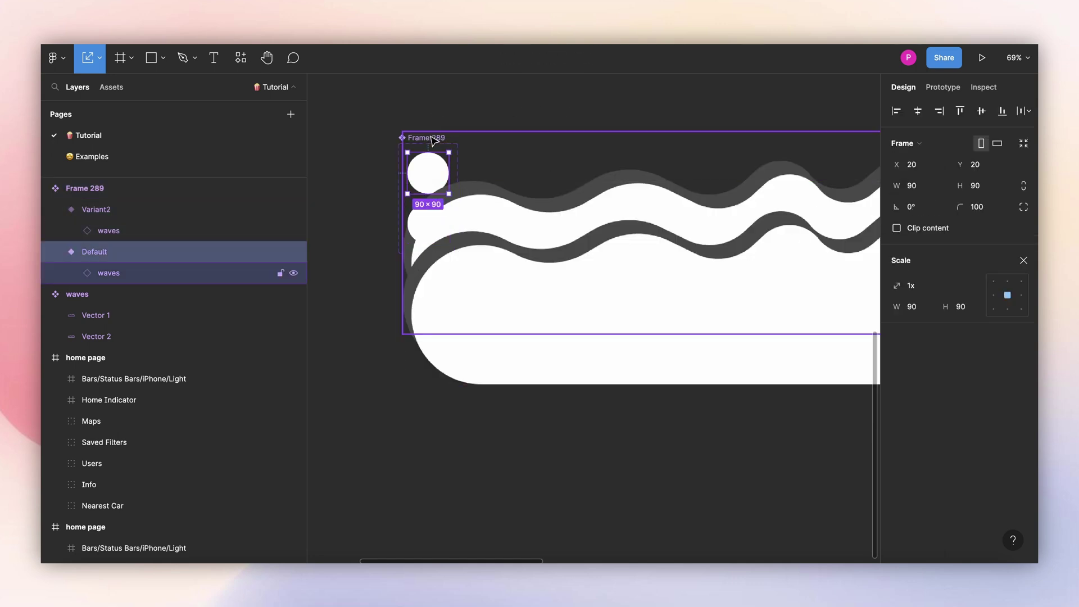
left_click(113, 187)
key("v")
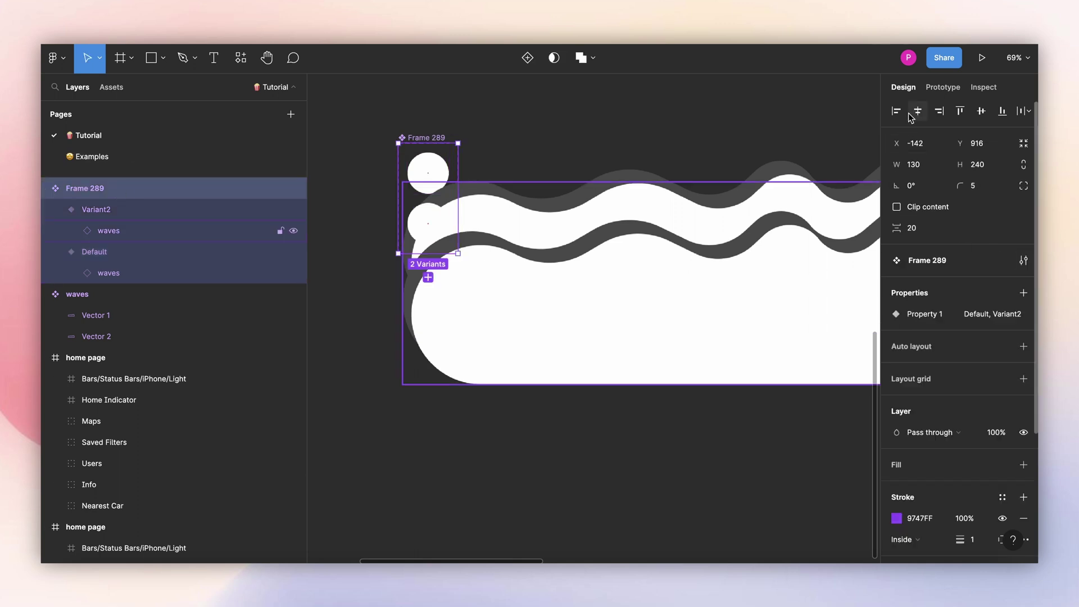
left_click(1023, 346)
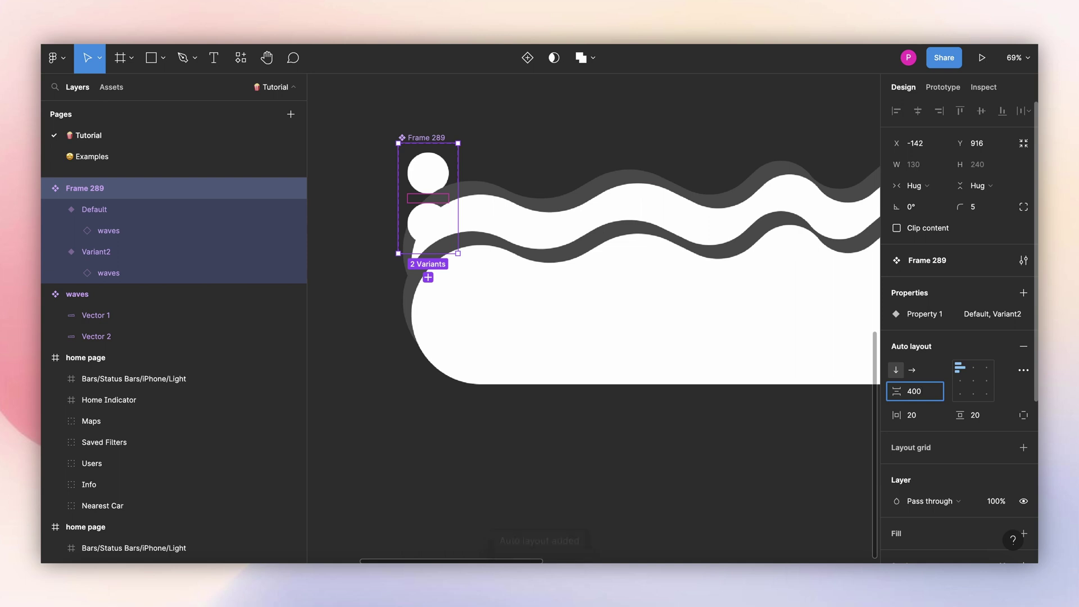
key("Return")
left_click(549, 229)
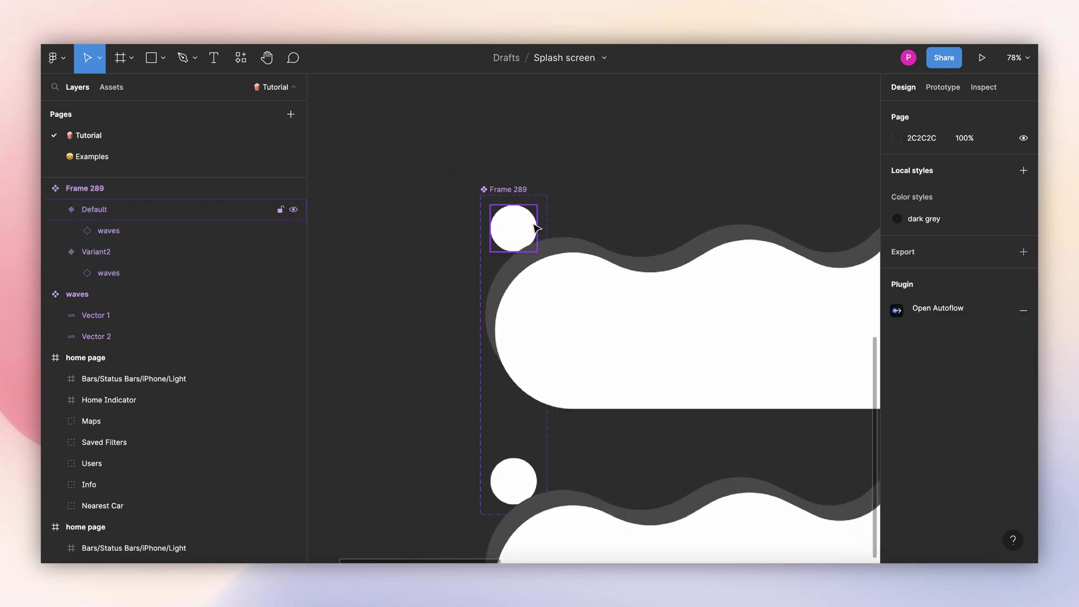
Apply the dark grey color style as the fill of both the Default and Variant2 circles.
left_click(513, 218)
scroll(513, 198, "down", 3)
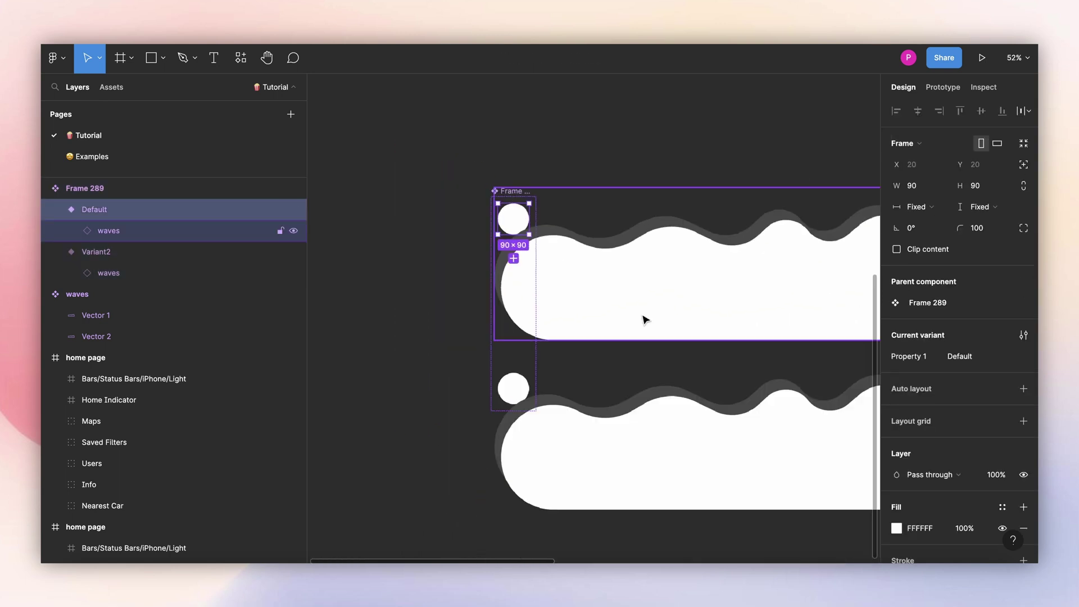
scroll(736, 292, "down", 1)
scroll(745, 292, "up", 3)
scroll(950, 433, "down", 3)
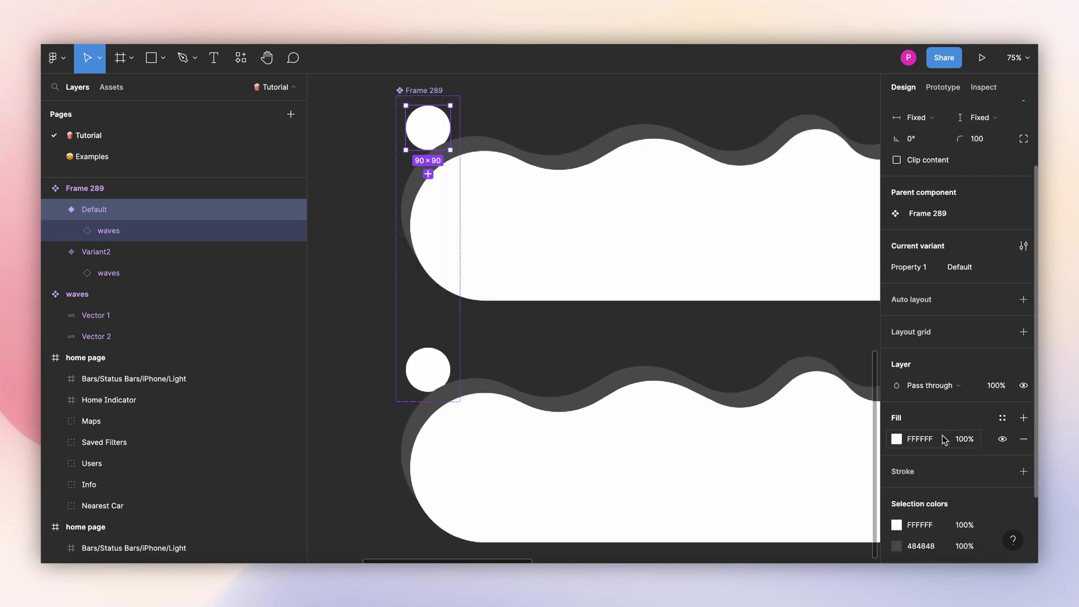
left_click(897, 439)
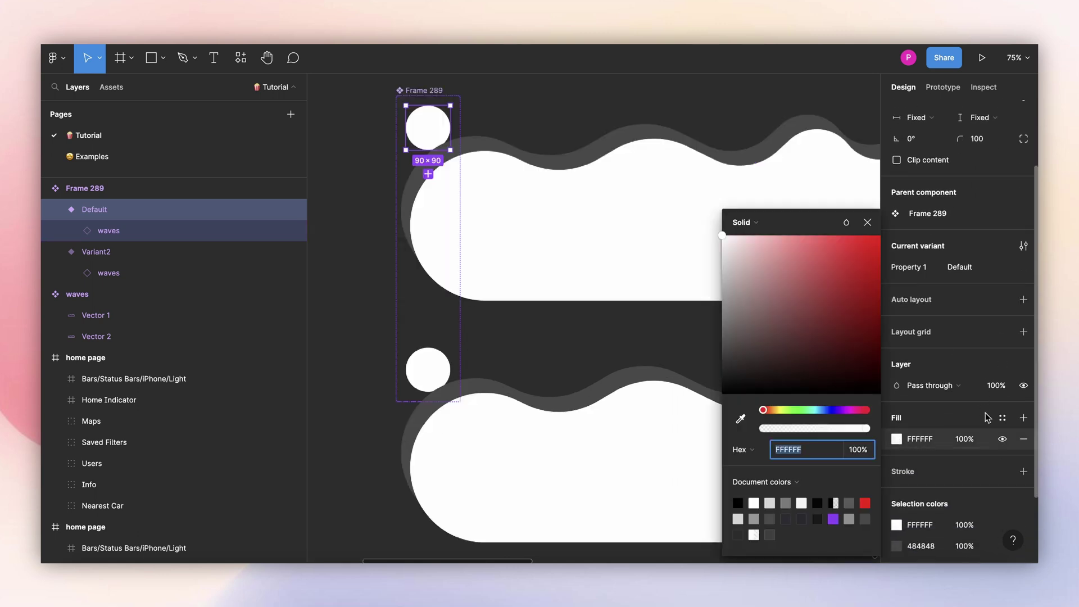
left_click(1002, 417)
left_click(922, 498)
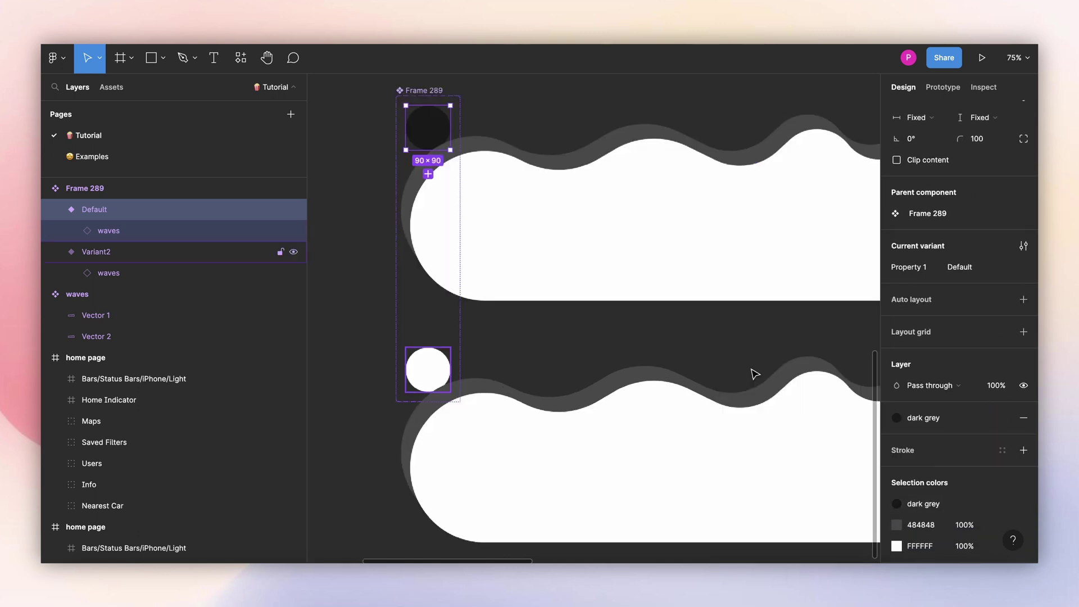
left_click(435, 371)
left_click(1002, 418)
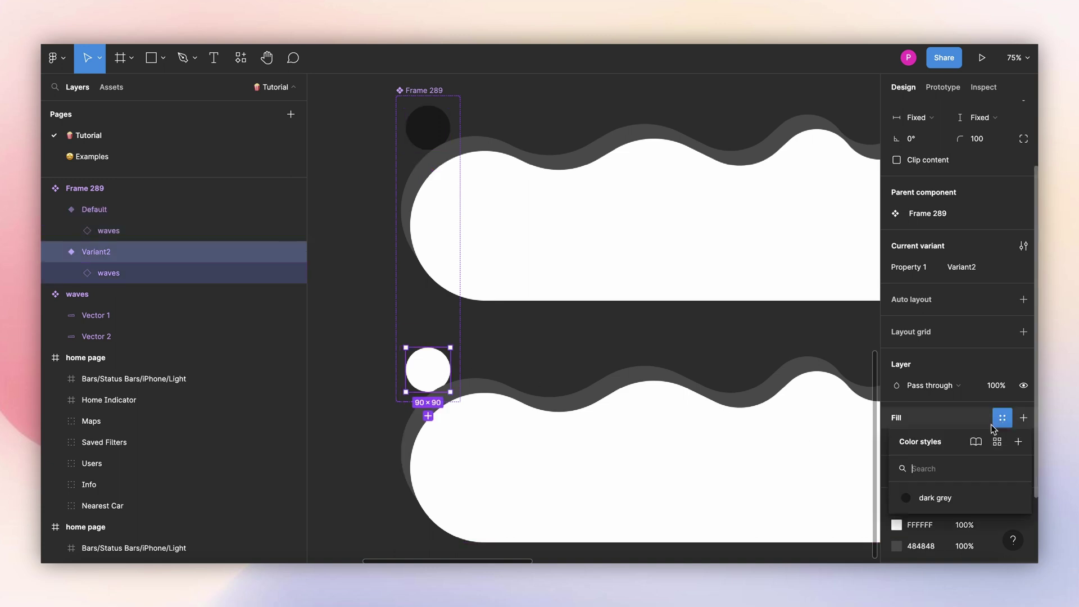
left_click(922, 498)
Shift the waves in Variant2 up and far to the left until their right end covers the circle.
scroll(535, 256, "down", 3)
left_click(528, 356)
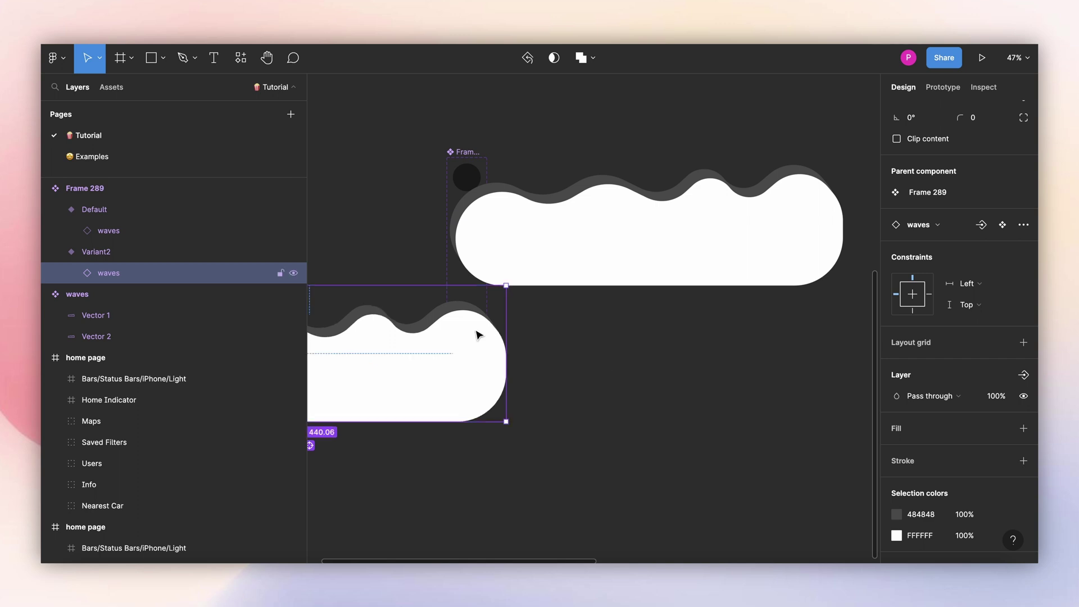
Turn on content clipping for both the Default and Variant2 circles.
scroll(478, 314, "up", 2)
left_click(465, 168)
double_click(488, 157)
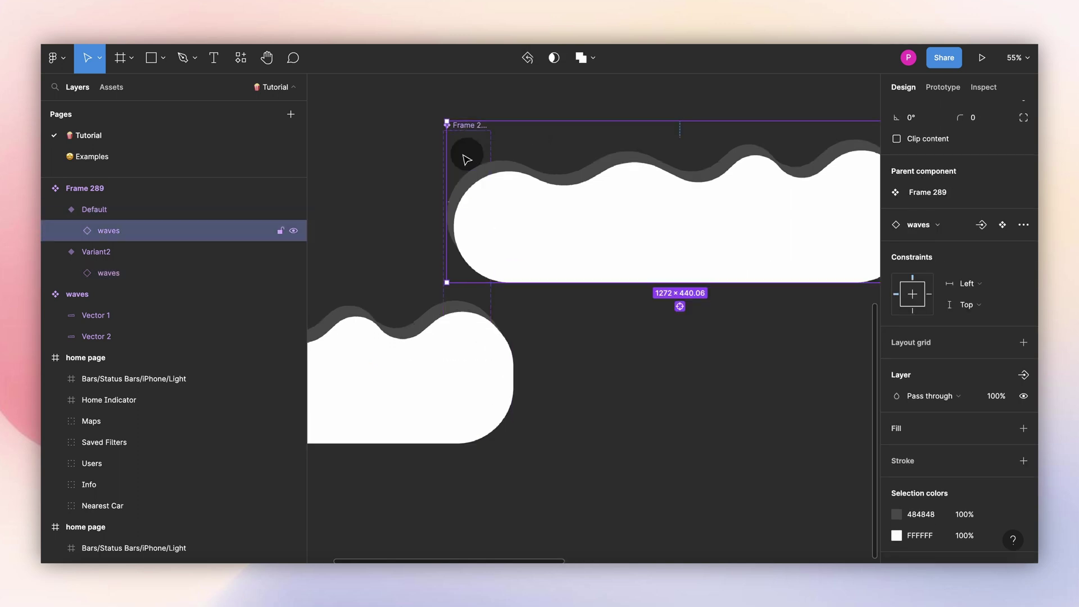
left_click(404, 140)
left_click(465, 152)
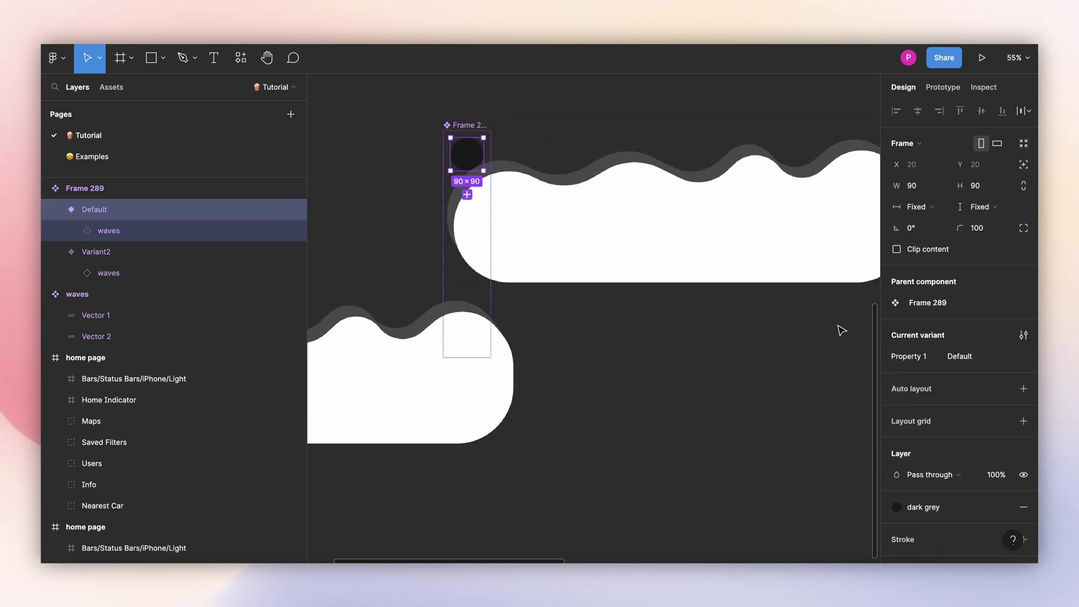
left_click(897, 250)
left_click(470, 333)
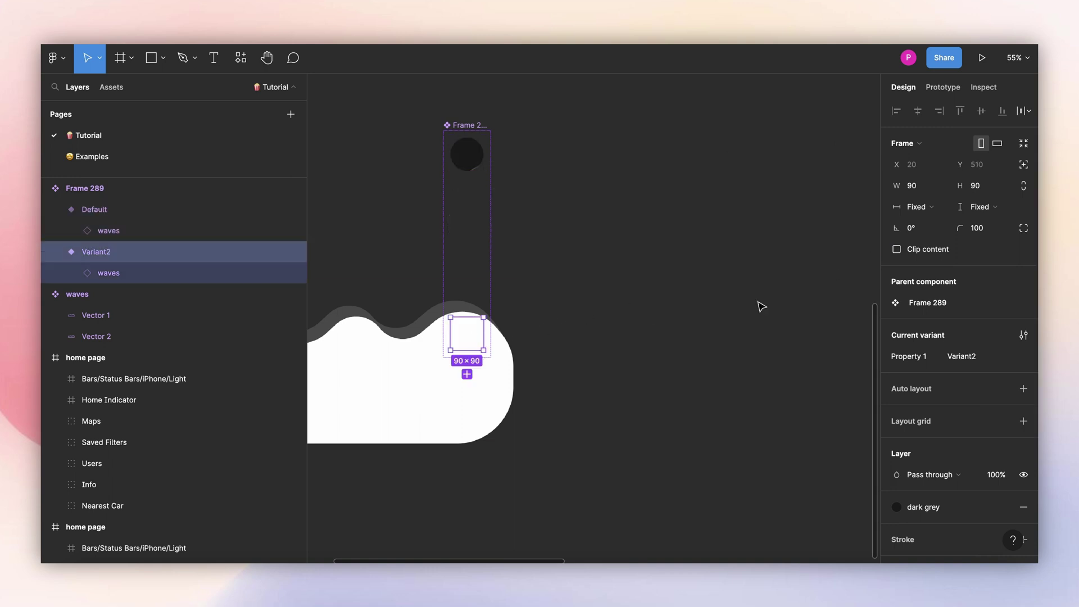
left_click(897, 250)
scroll(621, 239, "up", 3)
left_click(590, 229)
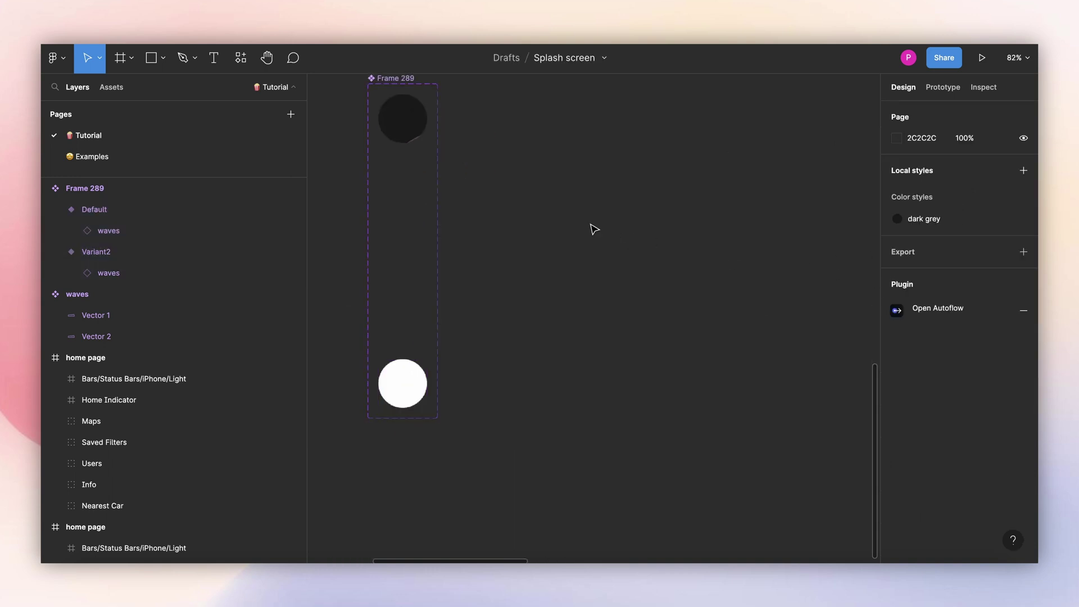
Create a prototype interaction from the Default circle to Variant2.
left_click(394, 118)
scroll(606, 171, "down", 3)
left_click(943, 87)
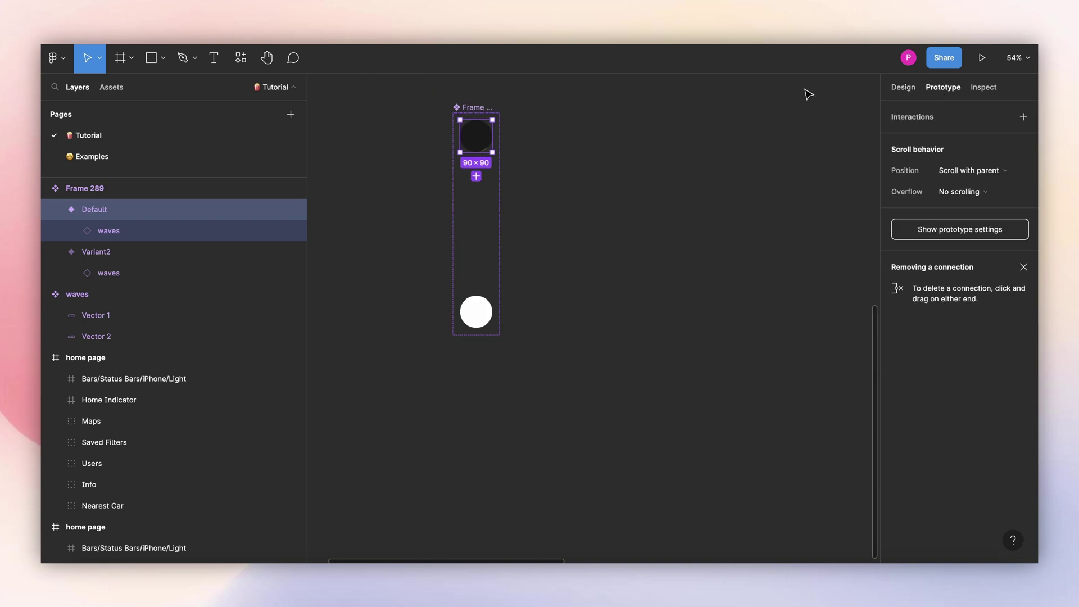
left_click_drag(476, 176, 476, 312)
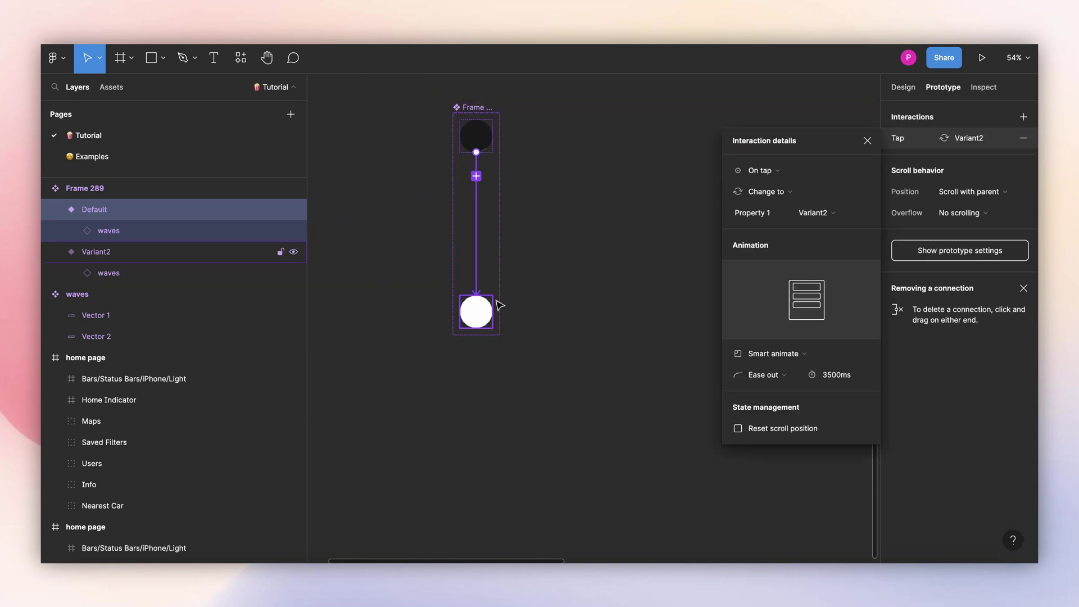
Set the interaction's trigger to After delay with a delay of 1 ms.
left_click(772, 174)
left_click(776, 332)
left_click(826, 170)
type("1")
key("Return")
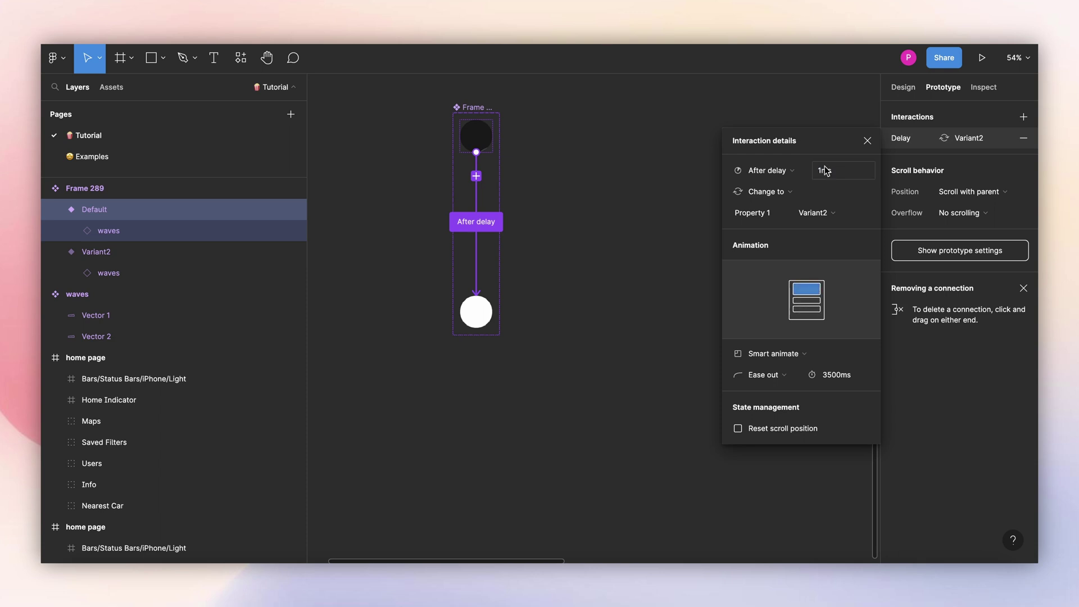
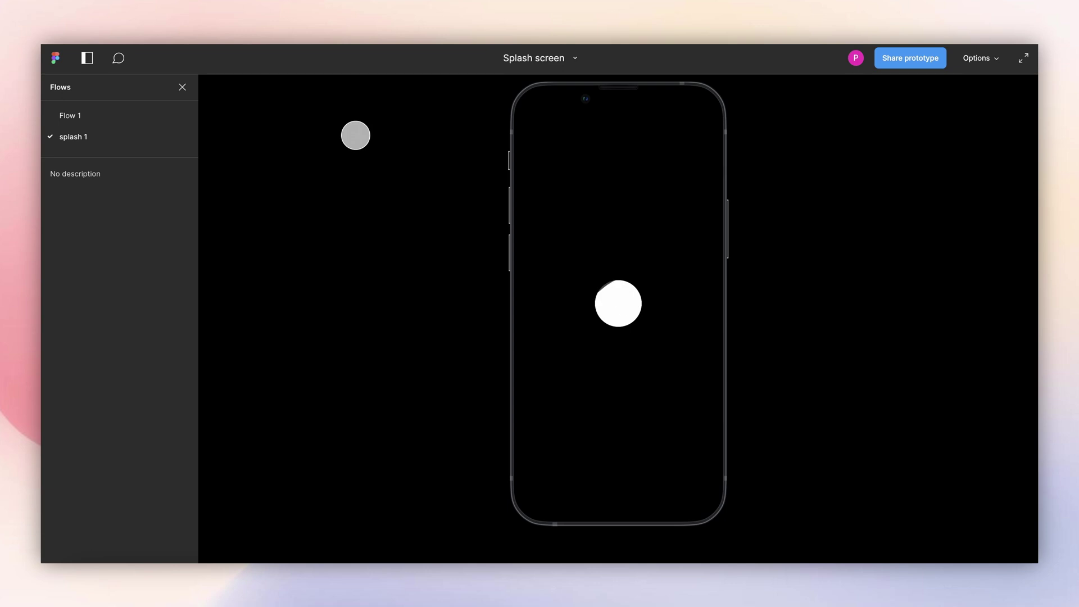
Duplicate the home page frame without visible content cards above the other screens and rename the copy home page_original.
left_click(182, 87)
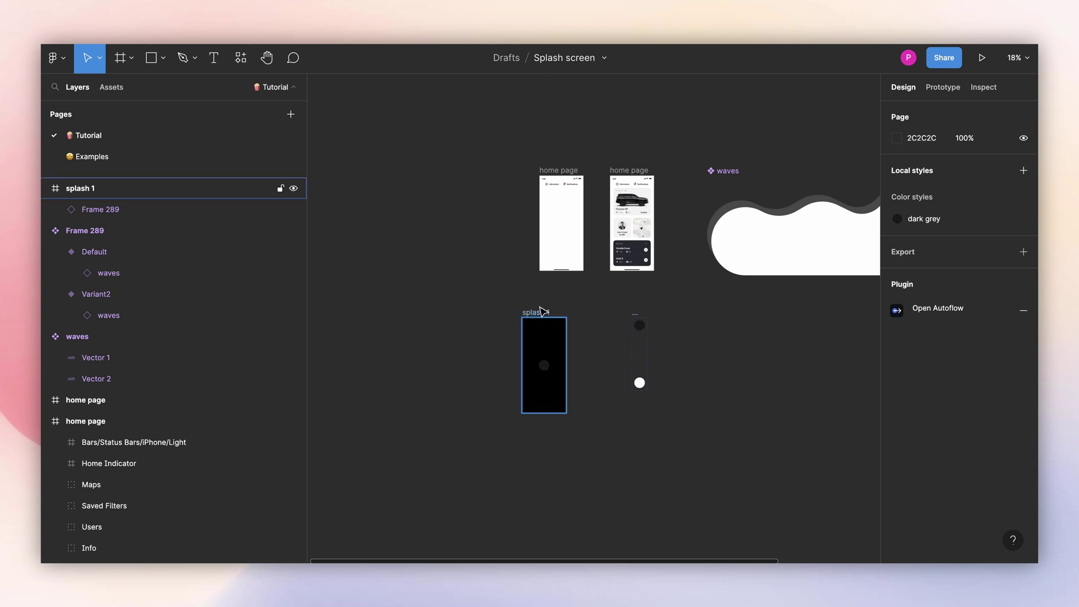
scroll(562, 202, "up", 3, "ctrl")
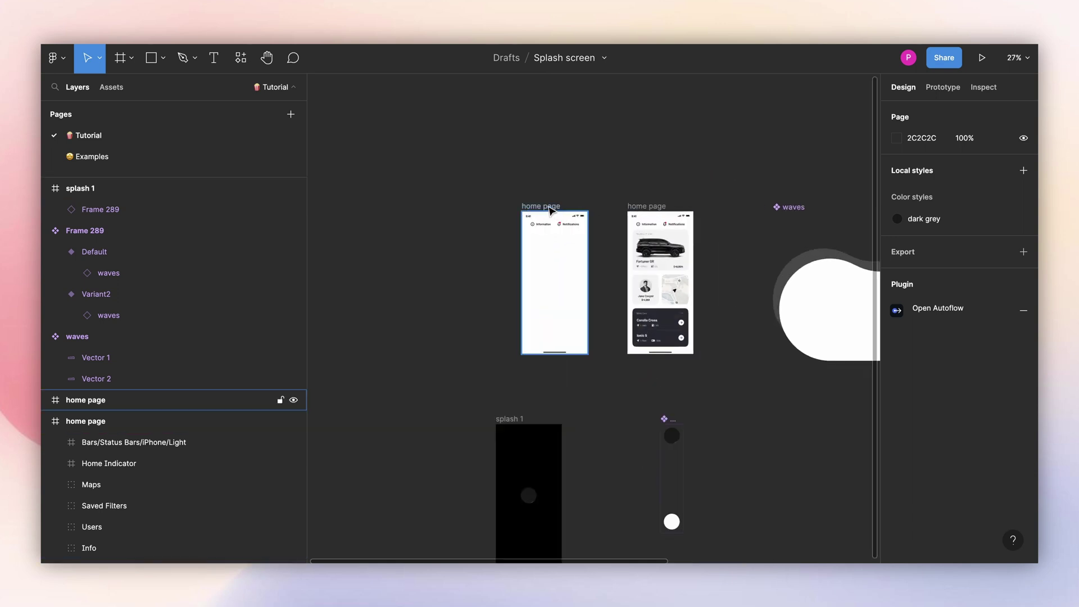
left_click_drag(548, 210, 659, 147, "alt")
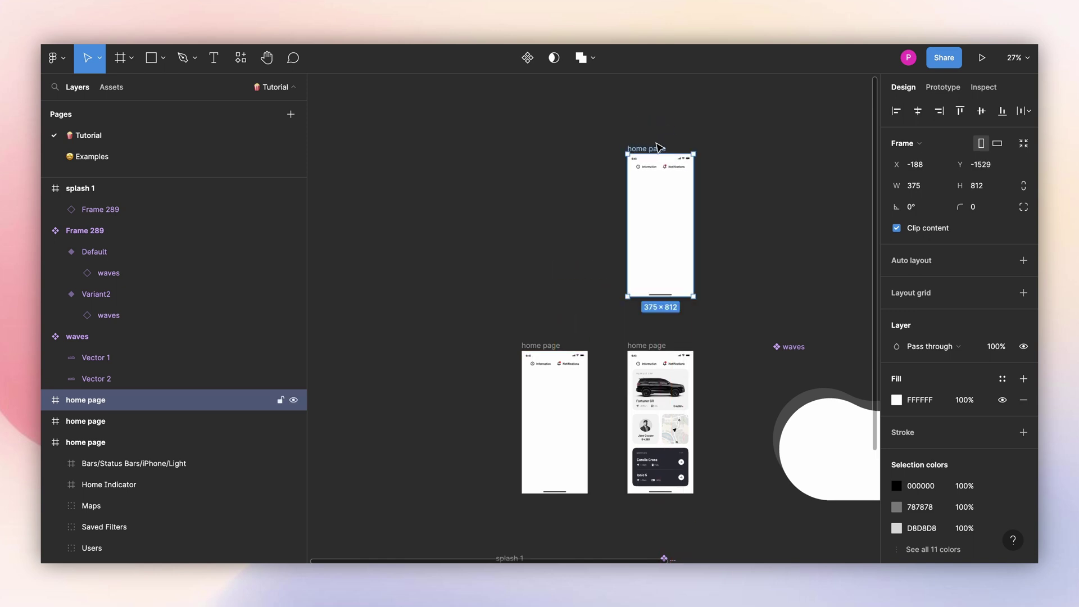
scroll(674, 138, "down", 3)
scroll(692, 135, "up", 4)
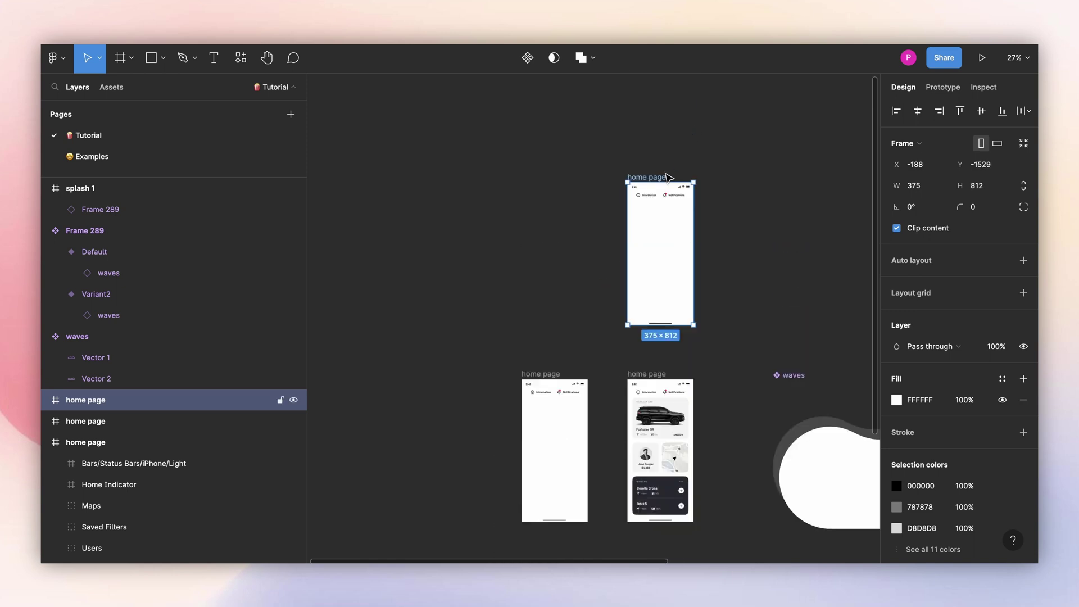
double_click(666, 177)
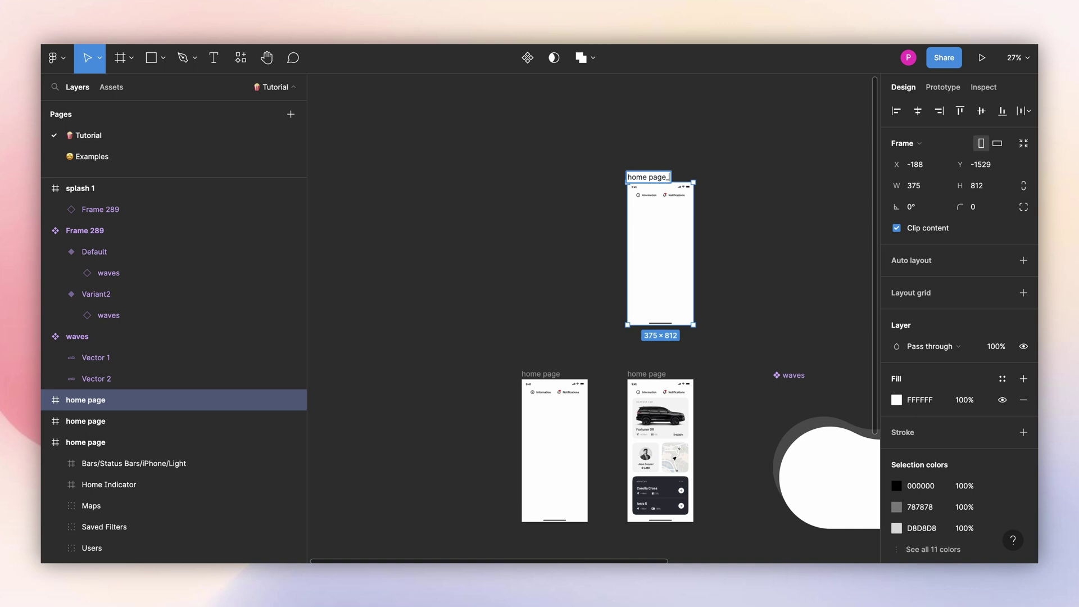
type("_original")
key("Return")
Copy the circle component instance from the splash 1 frame into the center of the empty-looking home page frame.
scroll(409, 248, "down", 3)
left_click(393, 275)
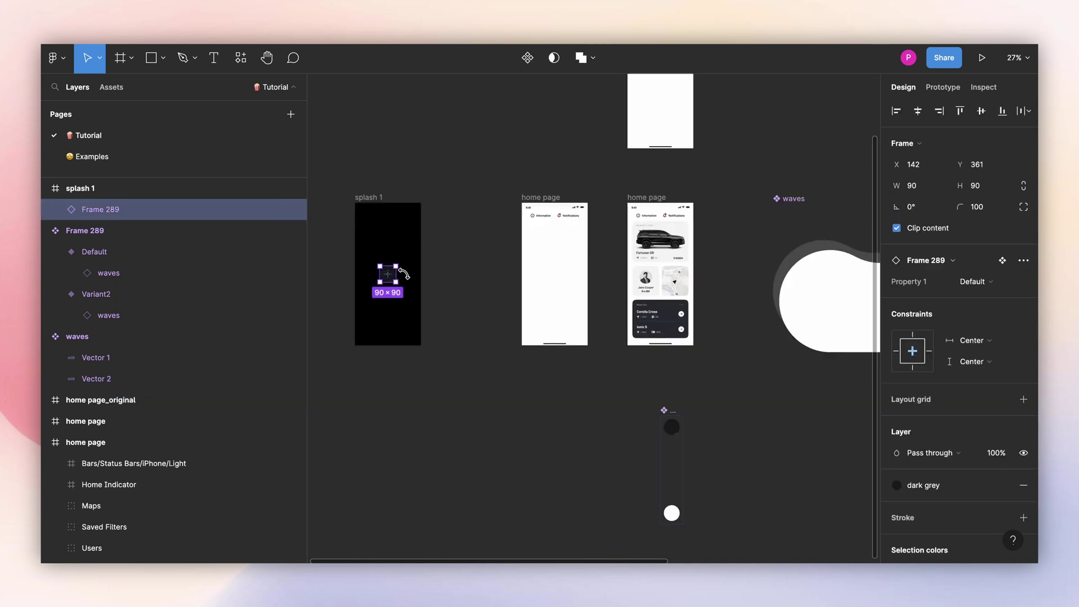
left_click(529, 198)
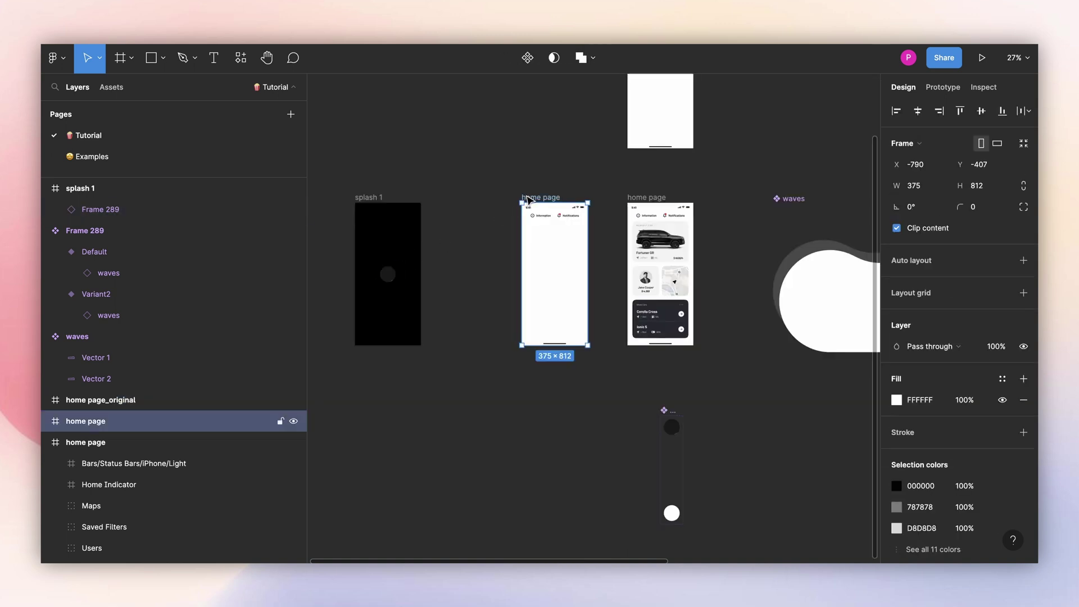
key("ctrl+v")
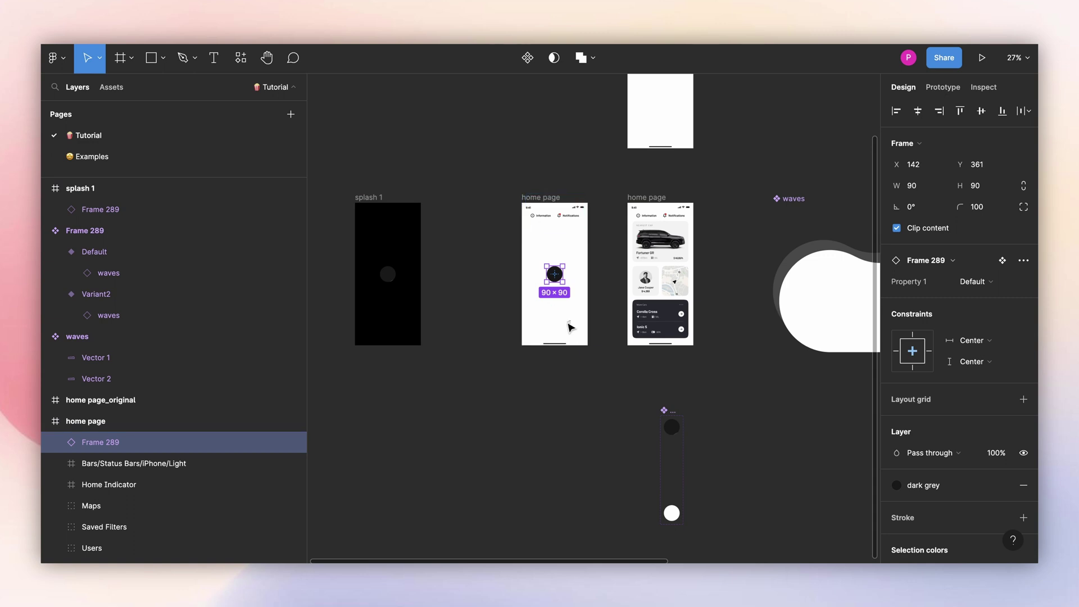
Scale the pasted circle proportionally from its center to about 424 by 424, slightly wider than the home page frame.
scroll(567, 280, "up", 3)
key("k")
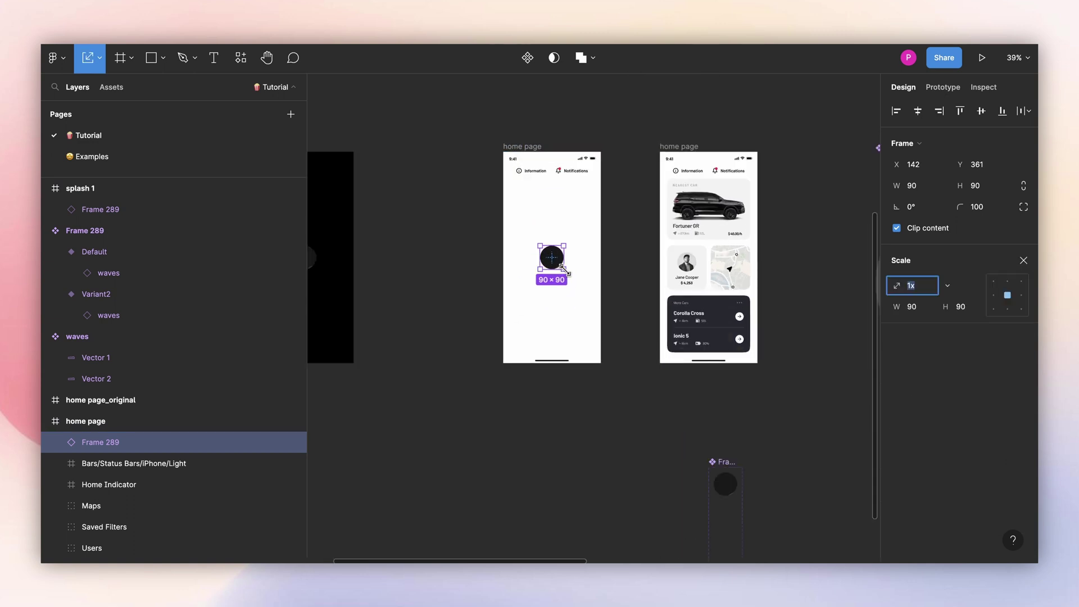
left_click_drag(564, 270, 601, 310)
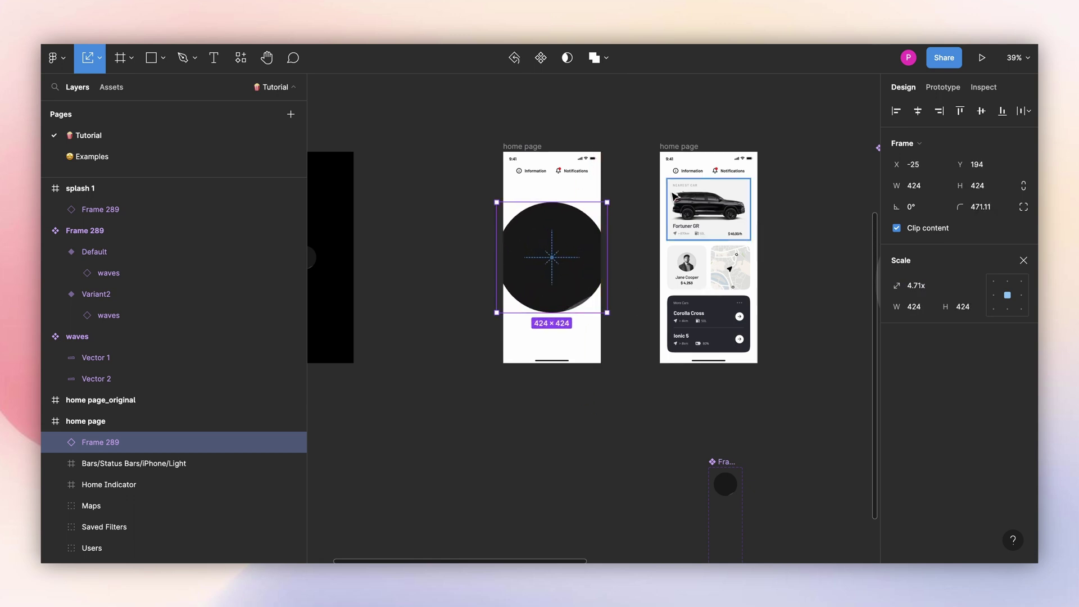
left_click(640, 173)
Make the enlarged circle in the home page frame fully transparent by lowering its layer opacity.
left_click(589, 225)
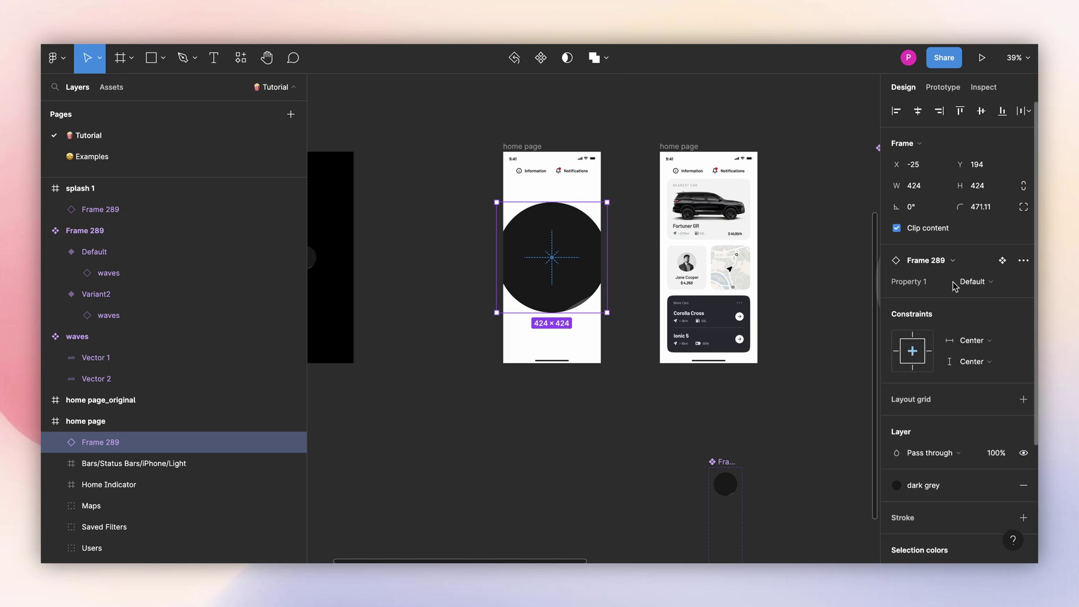
left_click(995, 454)
key("Return")
scroll(846, 345, "down", 3, "ctrl")
left_click(517, 186)
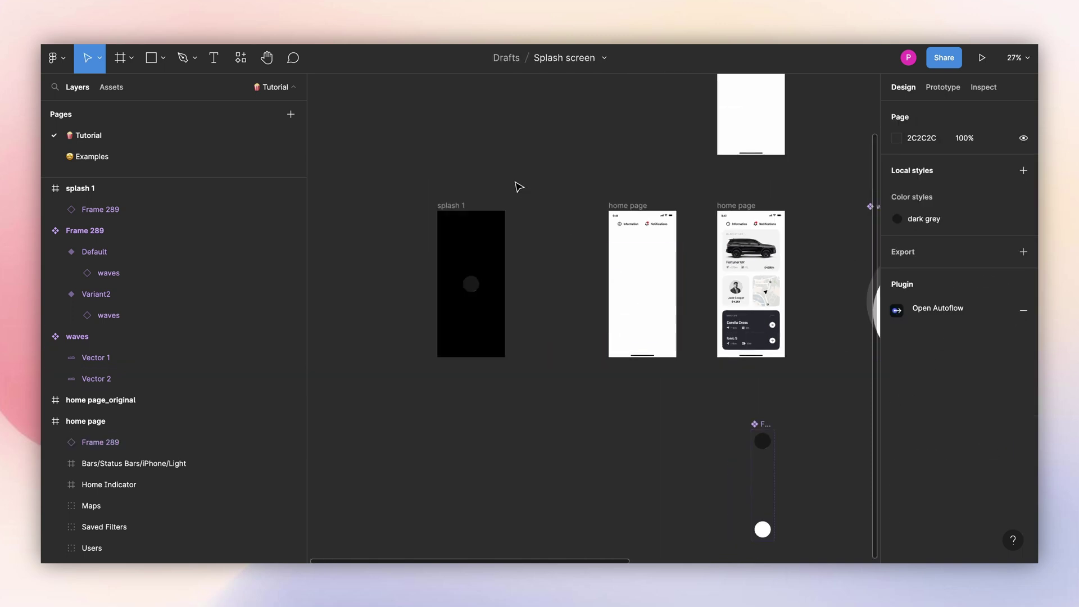
Create a prototype connection from the splash 1 frame to the home page frame containing the transparent circle.
left_click(458, 208)
left_click(943, 87)
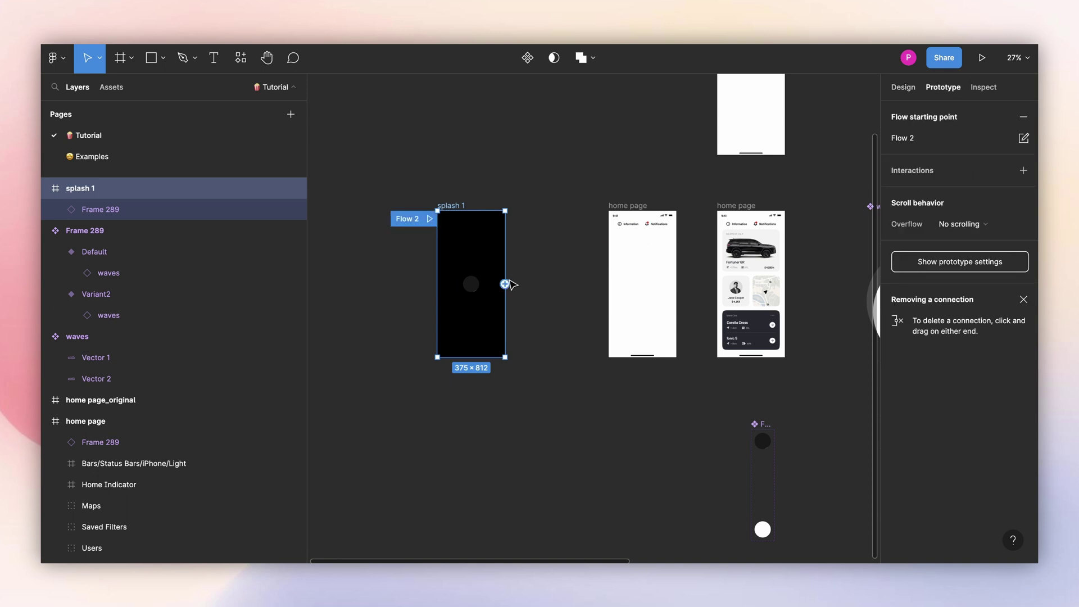
left_click_drag(504, 284, 624, 281)
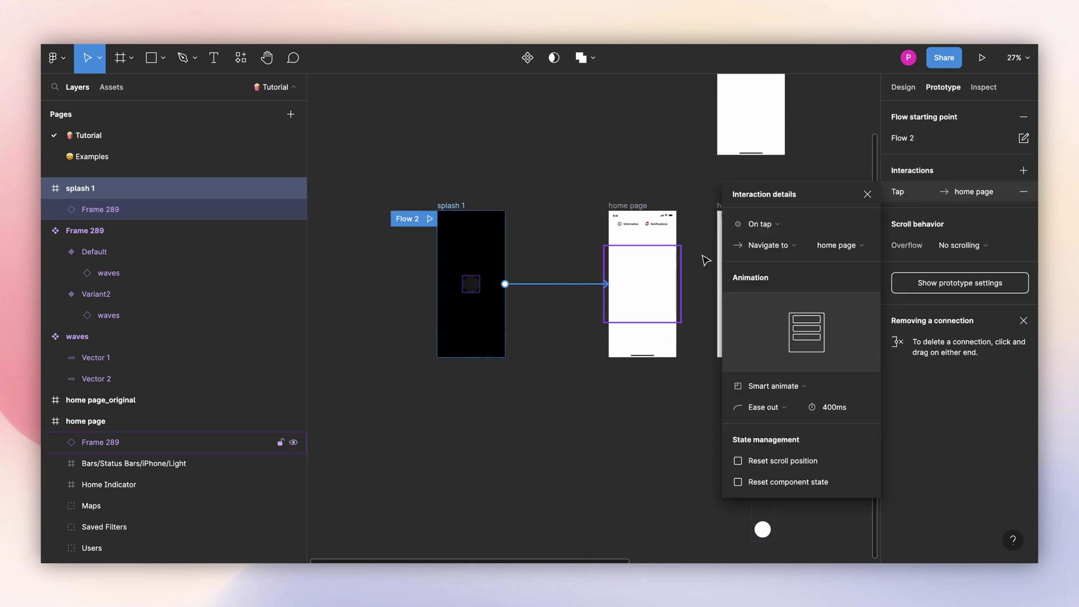
Set the splash 1 interaction's trigger to After delay with a delay of 3000 ms.
left_click(768, 225)
left_click(770, 385)
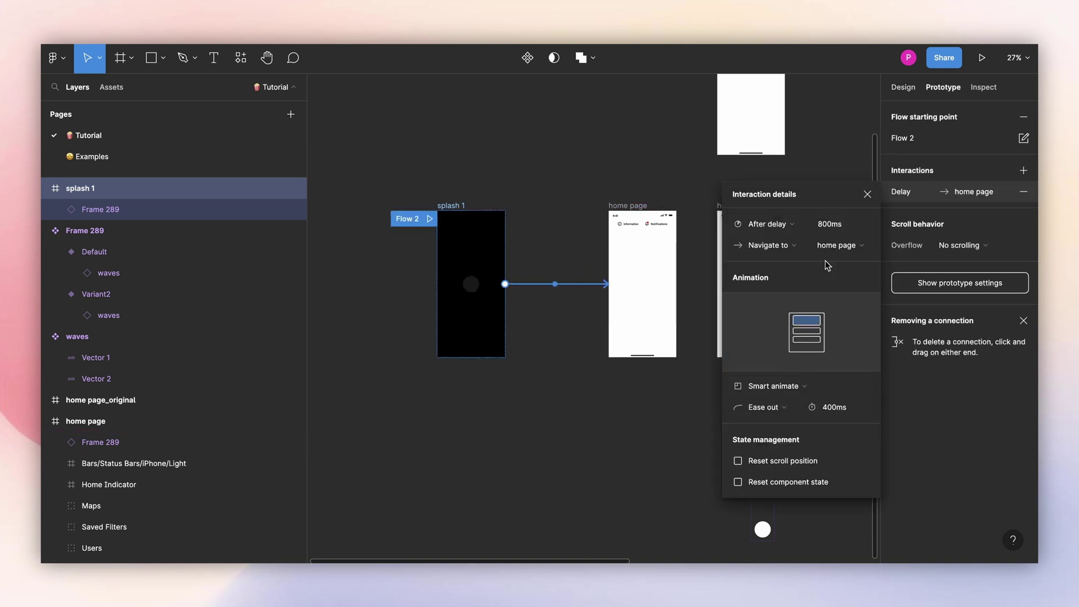
left_click(827, 228)
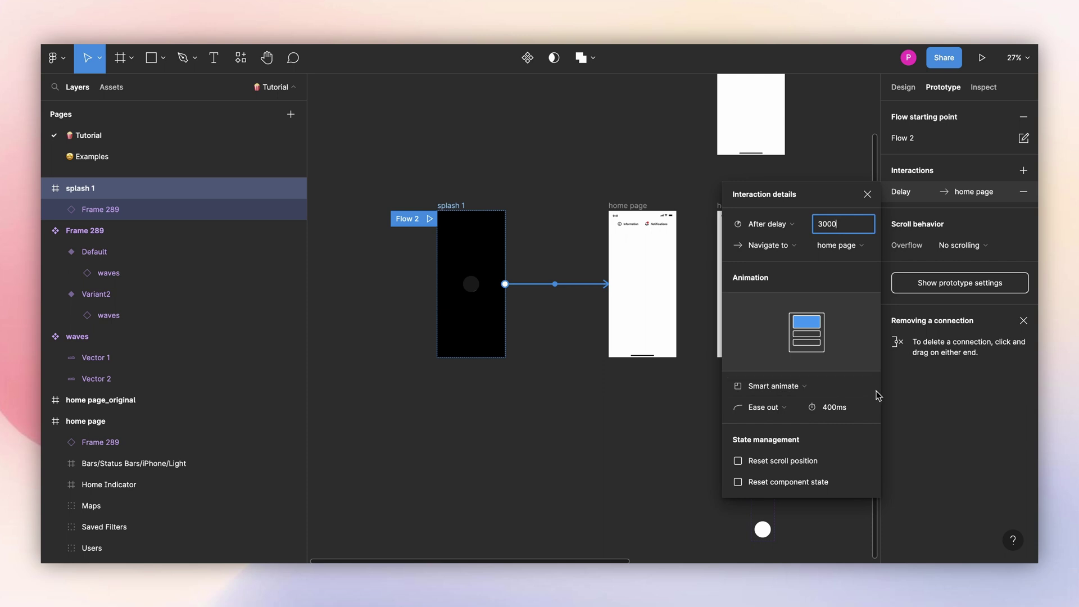
left_click(864, 411)
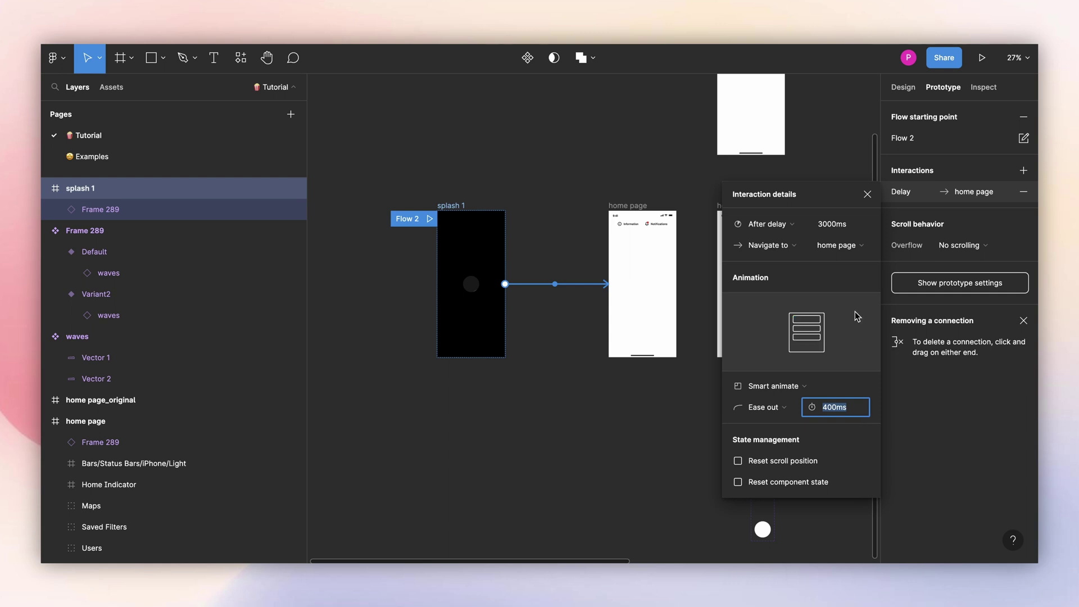
left_click(867, 194)
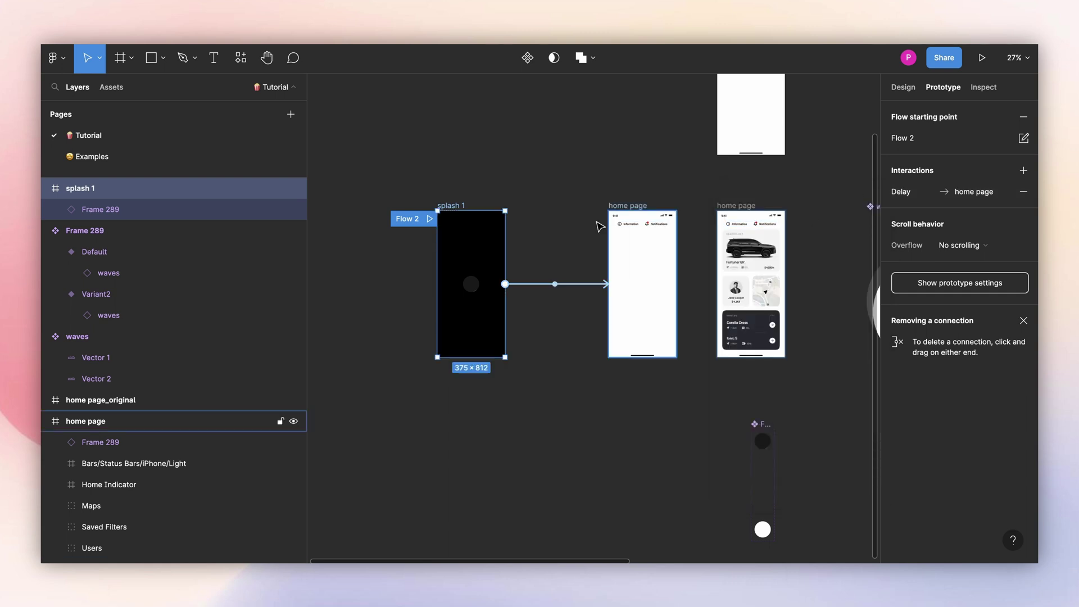
Preview the Flow 2 prototype starting from the splash 1 frame.
scroll(597, 224, "down", 3)
scroll(535, 305, "up", 2)
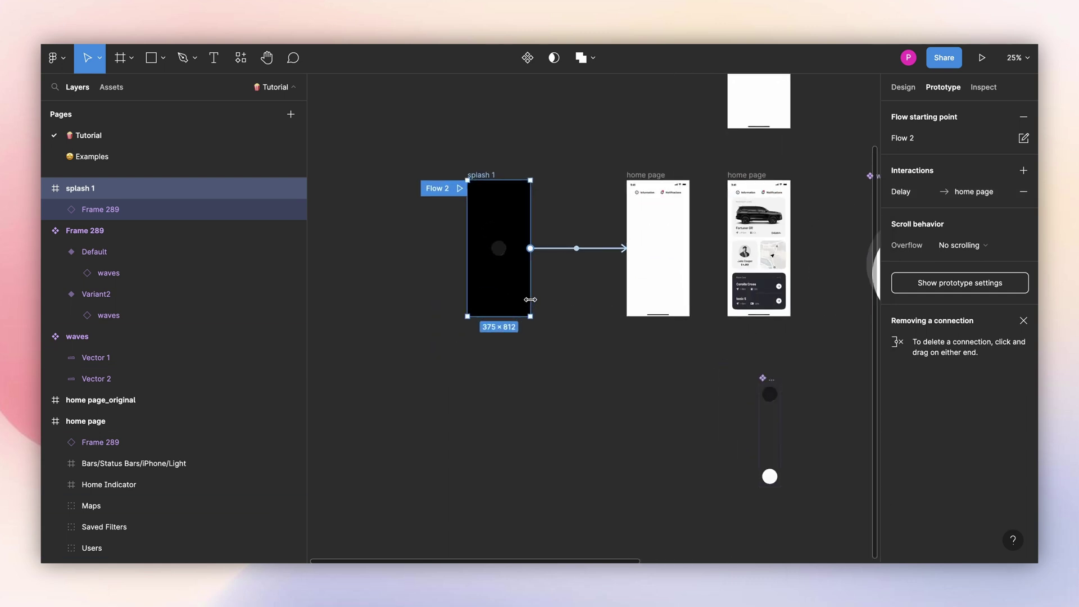
left_click(542, 161)
left_click(458, 187)
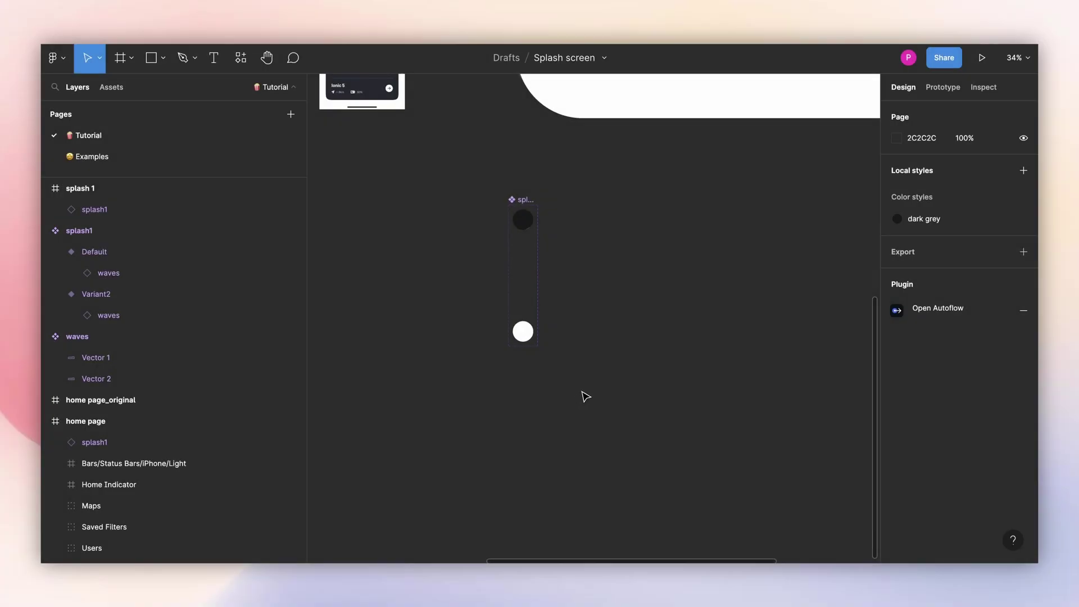
Place copies of the Default and Variant2 circles beside the splash1 component set, level with their originals.
scroll(572, 394, "up", 3)
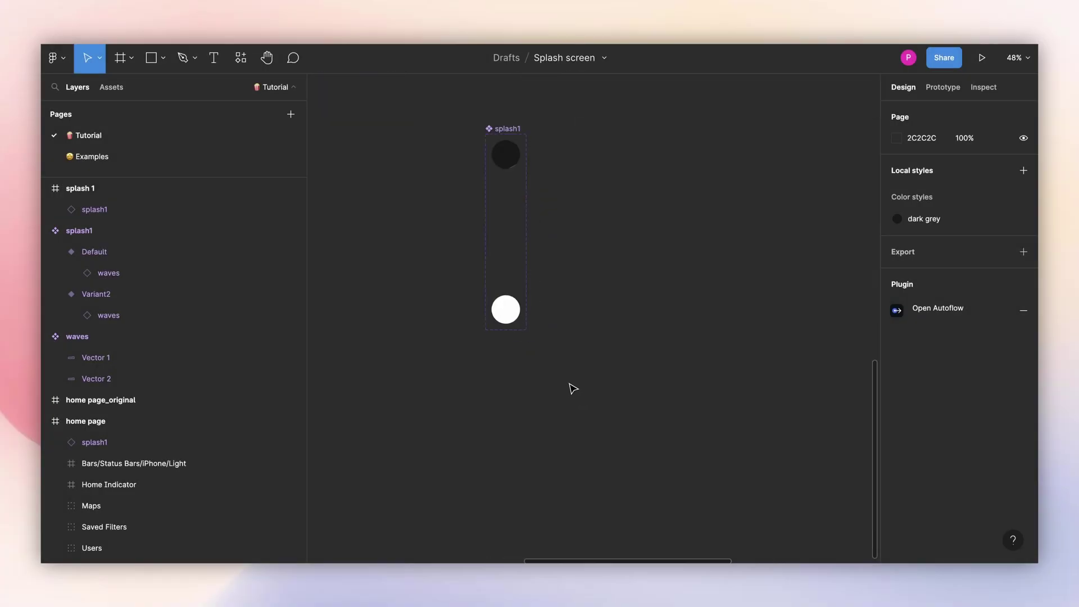
scroll(547, 324, "down", 1)
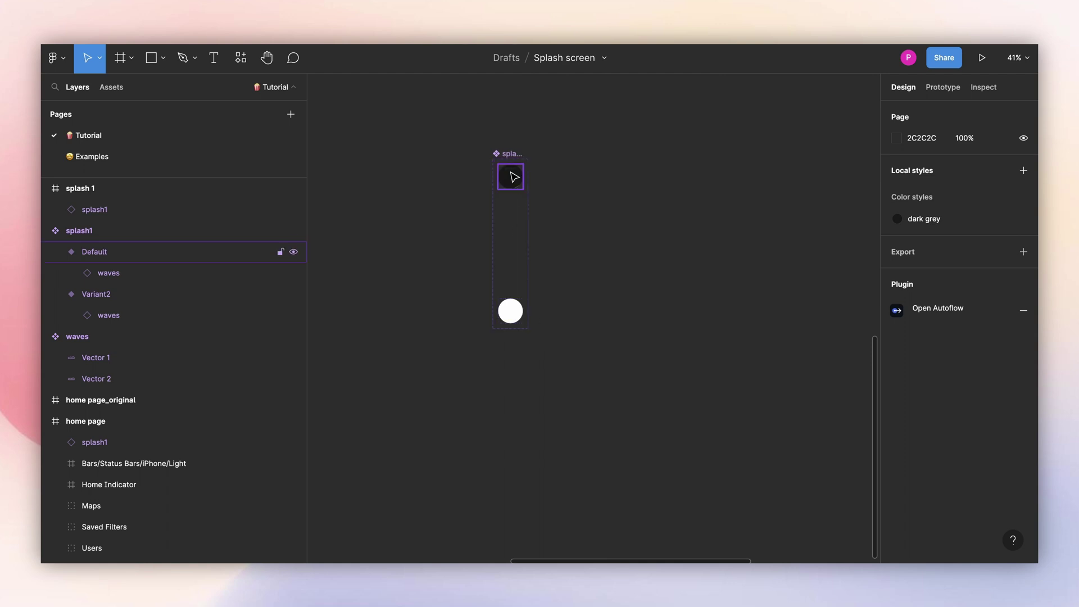
left_click_drag(512, 182, 644, 176)
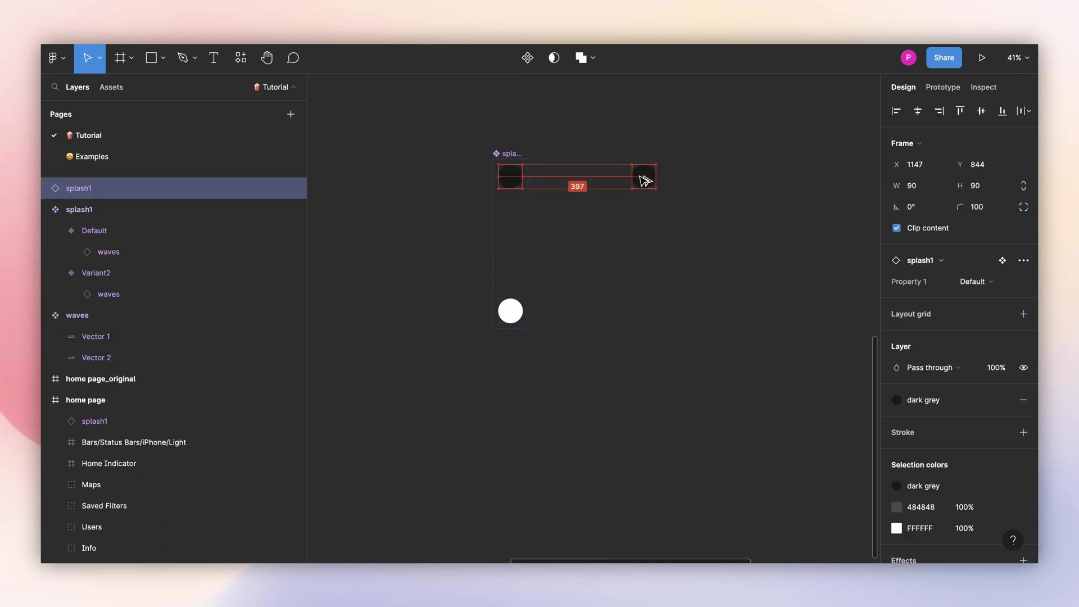
left_click_drag(513, 320, 645, 313)
Detach both copied circles from the splash1 component so they become separate frames.
left_click_drag(714, 372, 615, 151)
right_click(645, 176)
left_click(724, 398)
left_click(723, 331)
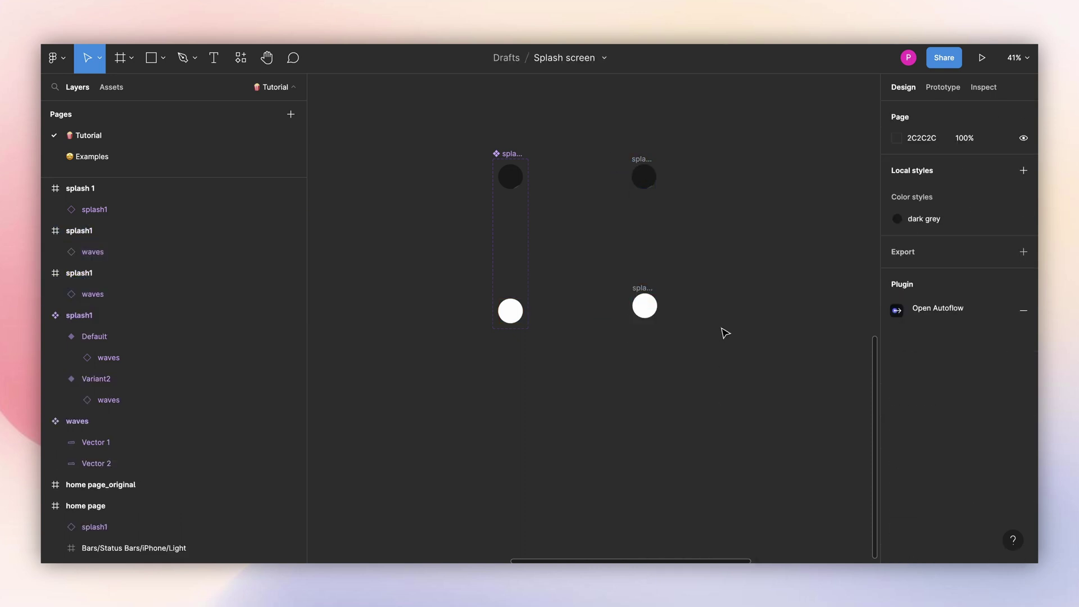
Turn off content clipping for both detached splash1 circles.
scroll(683, 204, "up", 3)
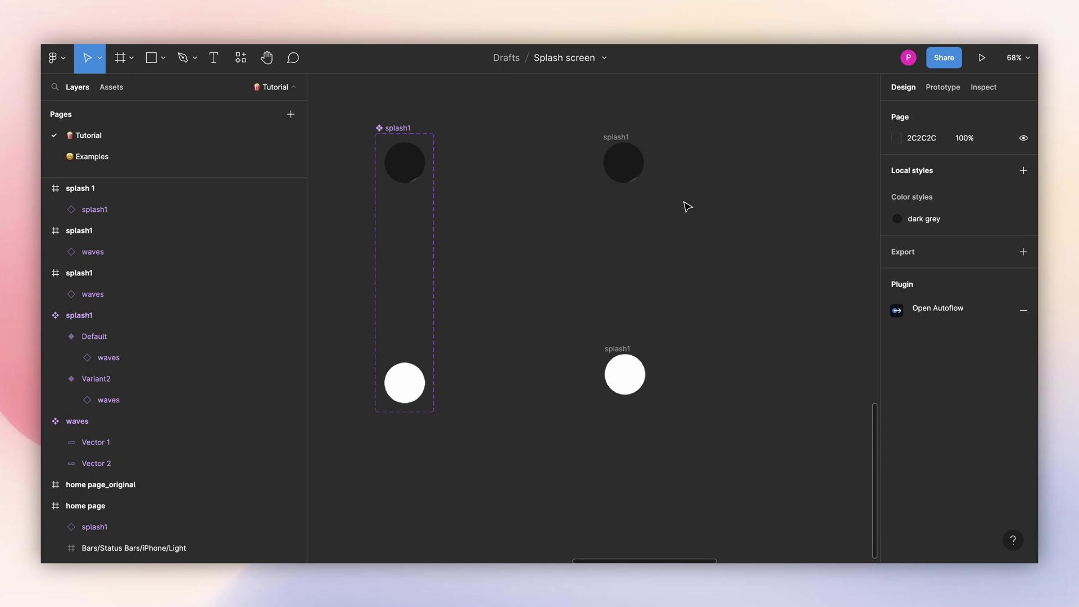
left_click(619, 137)
left_click(897, 228)
key("Tab")
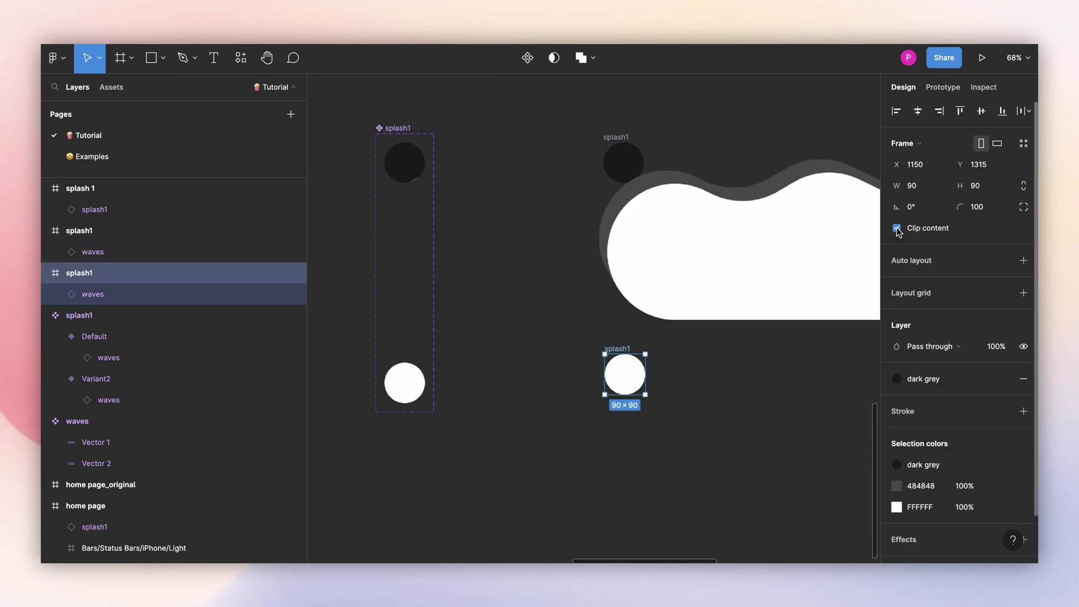
left_click(897, 228)
scroll(554, 337, "down", 3)
Detach the dark grey style from the upper splash1 circle copy and set its fill to white, FFFFFF.
left_click(567, 185)
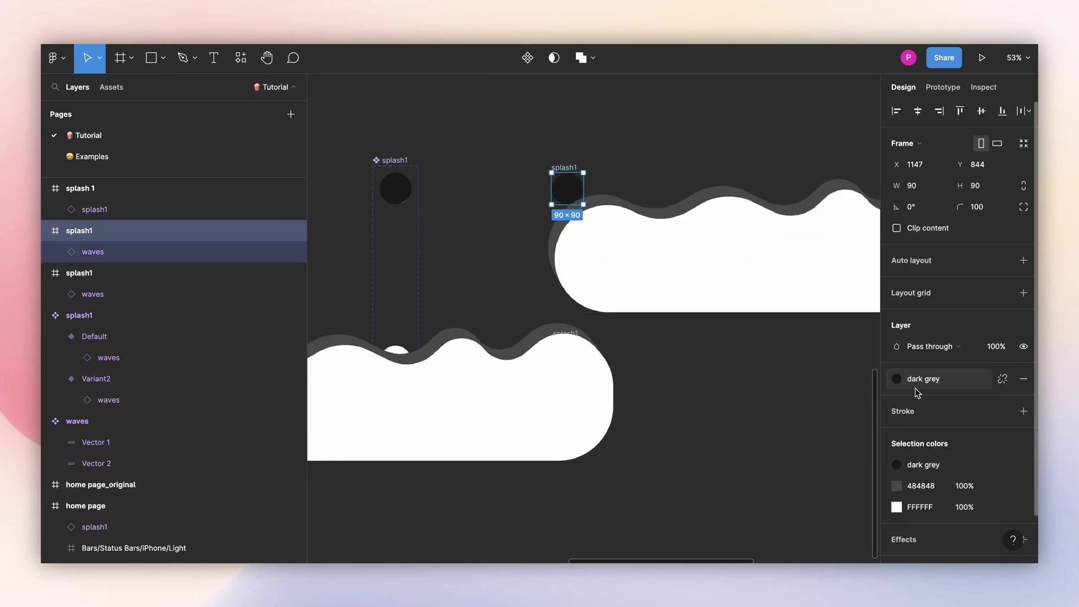
left_click(1004, 380)
left_click(899, 401)
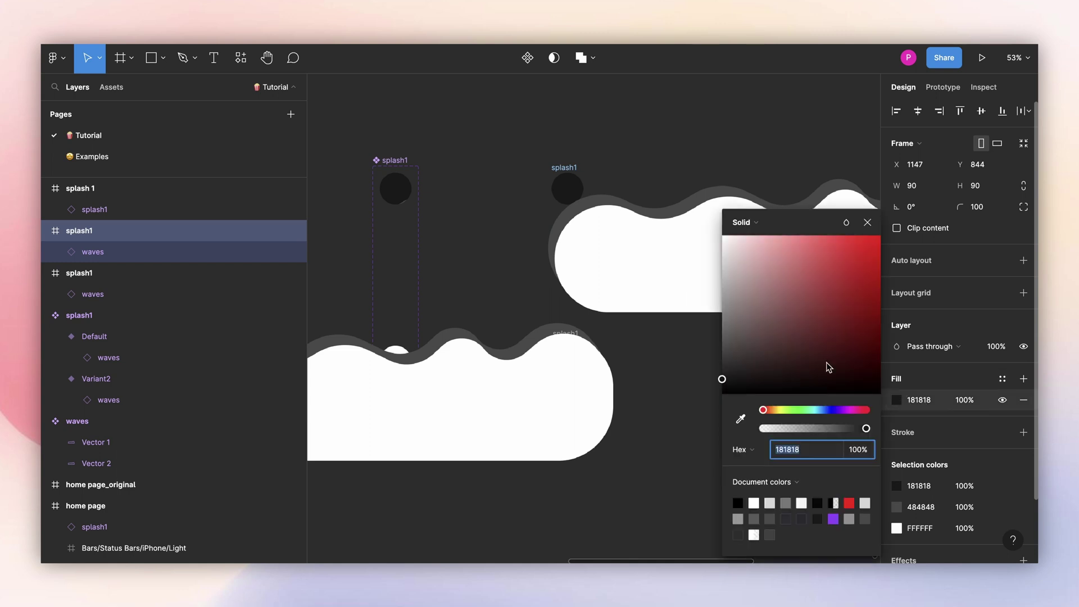
left_click_drag(829, 365, 698, 226)
left_click(867, 222)
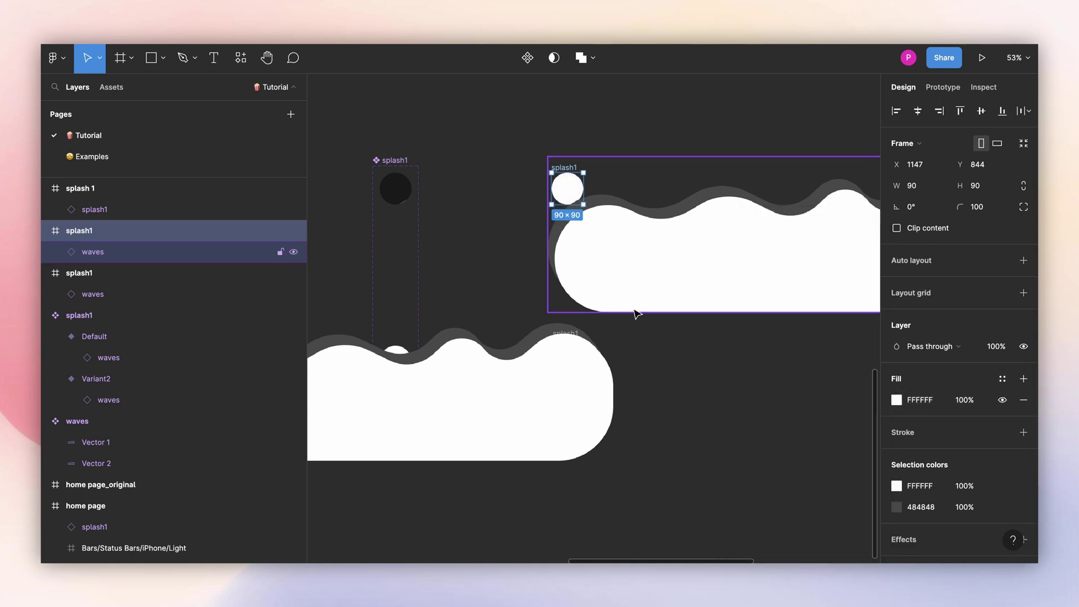
Detach the dark grey style from the lower splash1 circle copy and change its fill to white.
left_click(580, 353)
left_click(1004, 379)
left_click(898, 399)
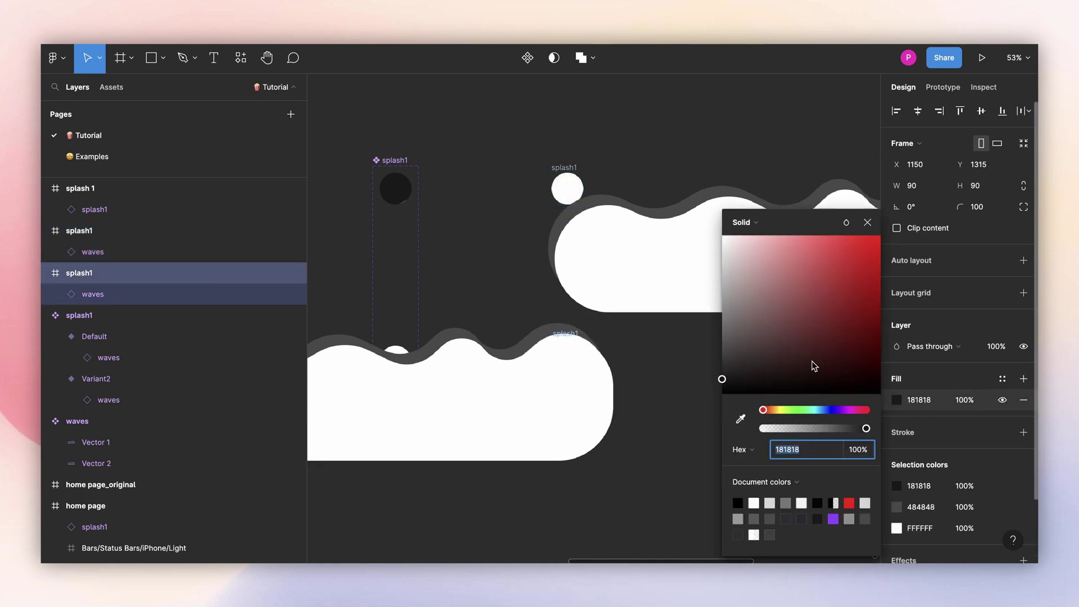
left_click_drag(811, 366, 676, 233)
left_click(867, 223)
left_click(612, 103)
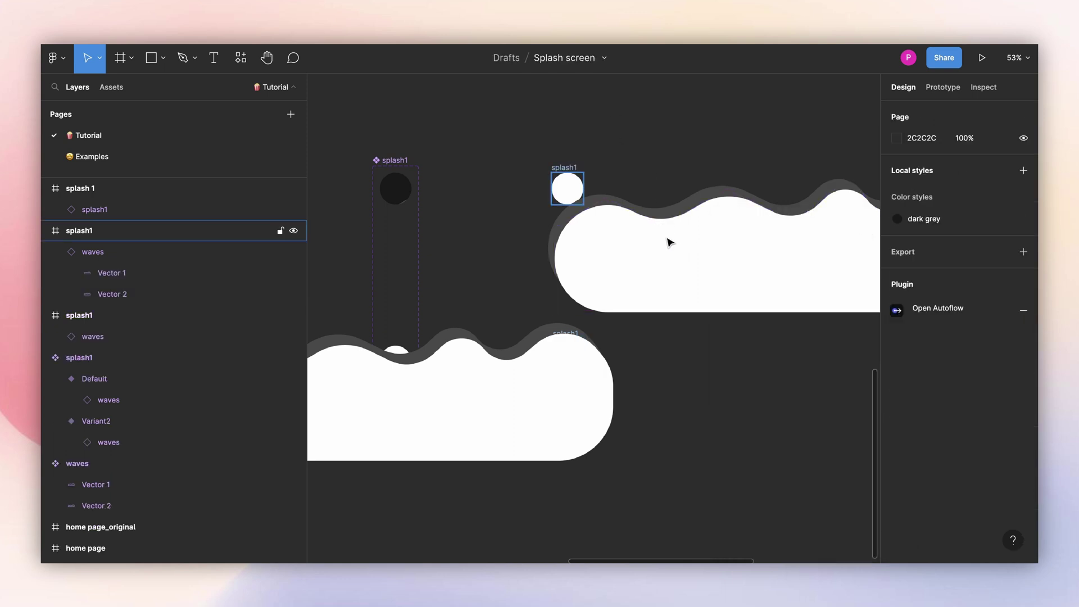
Change the fill of the white front wave, Vector 1, in the upper circle copy to black.
left_click(670, 241)
double_click(670, 241)
left_click(897, 409)
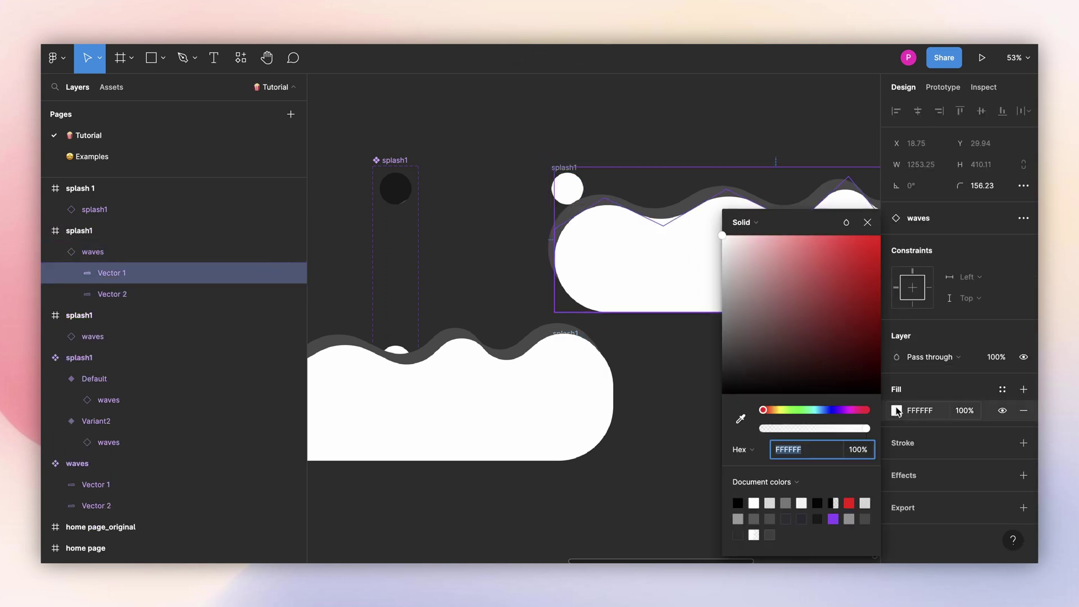
left_click_drag(737, 354, 723, 388)
Change the fill of the white front wave, Vector 1, in the lower circle copy to black.
left_click(538, 421)
double_click(538, 421)
left_click(897, 408)
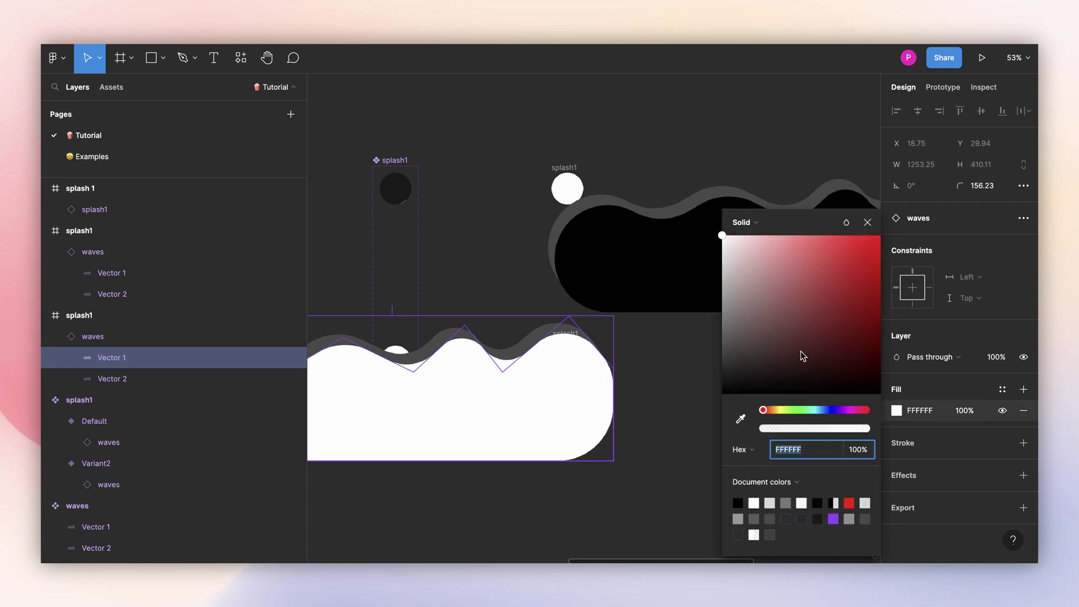
left_click_drag(802, 356, 798, 387)
left_click(759, 135)
Add a white letter Q in Audiowide at size 150 and place it over the upper splash1 circle copy.
scroll(639, 120, "up", 1)
left_click(639, 119)
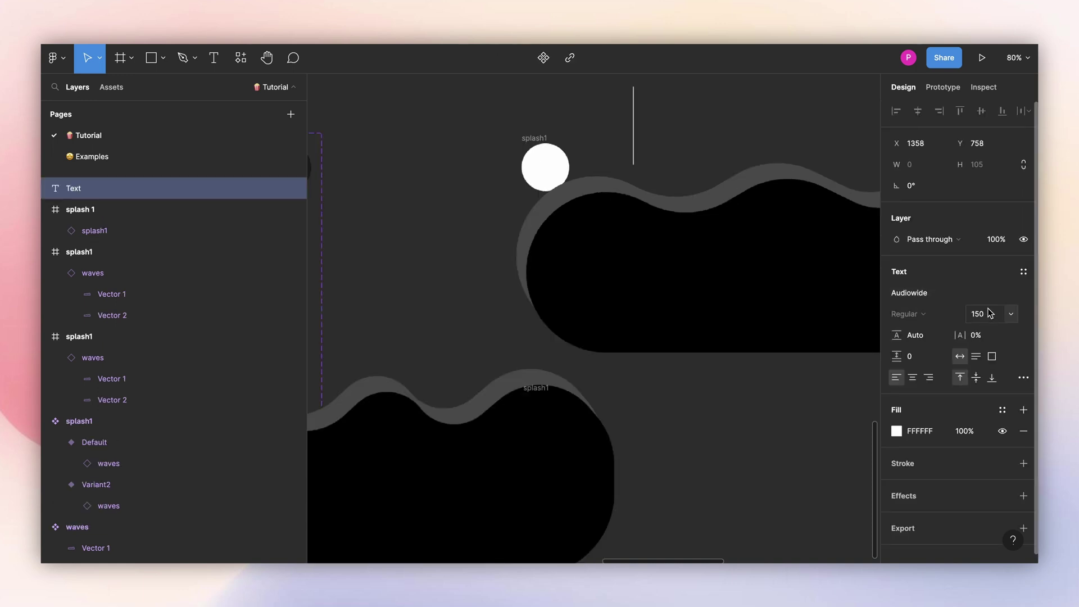
type("Q")
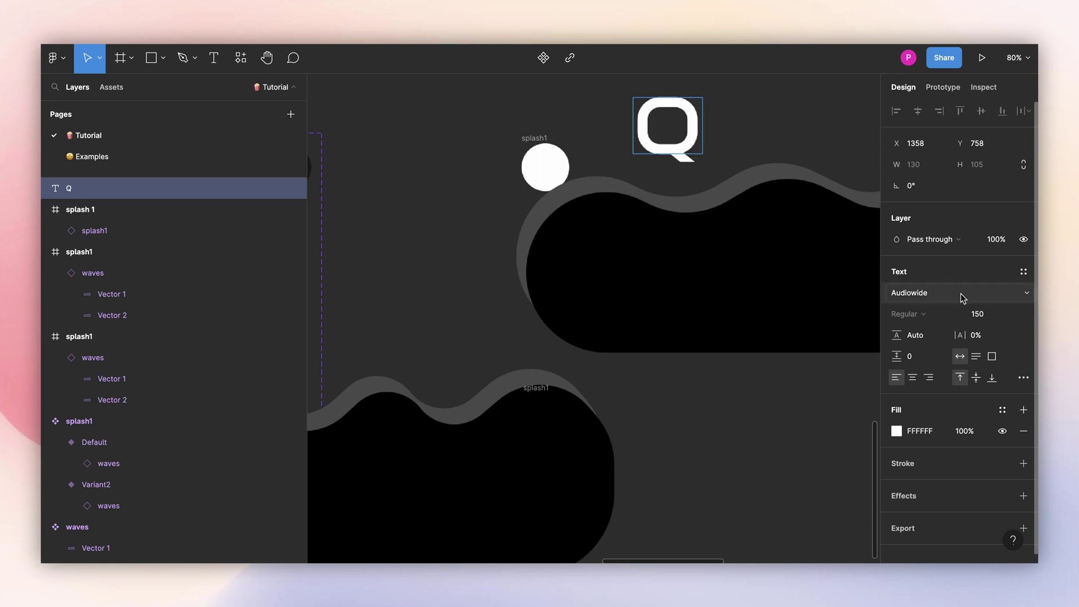
key("Escape")
scroll(716, 133, "up", 2)
left_click_drag(681, 133, 536, 163)
Wrap the Q text and the upper splash1 circle copy together in a new frame.
left_click_drag(436, 118, 556, 217)
right_click(541, 187)
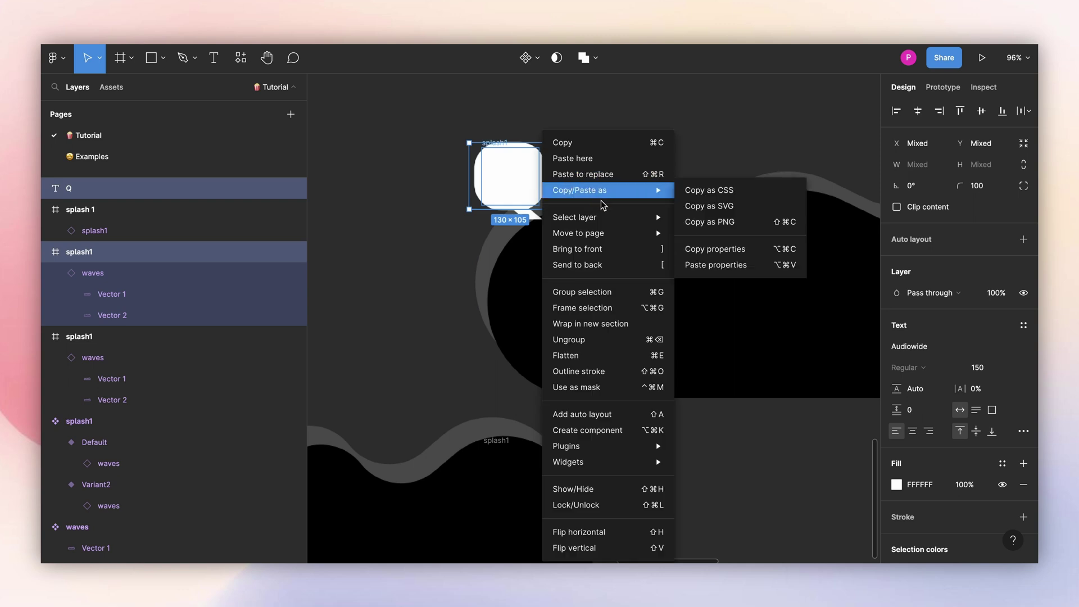
mouse_move(588, 194)
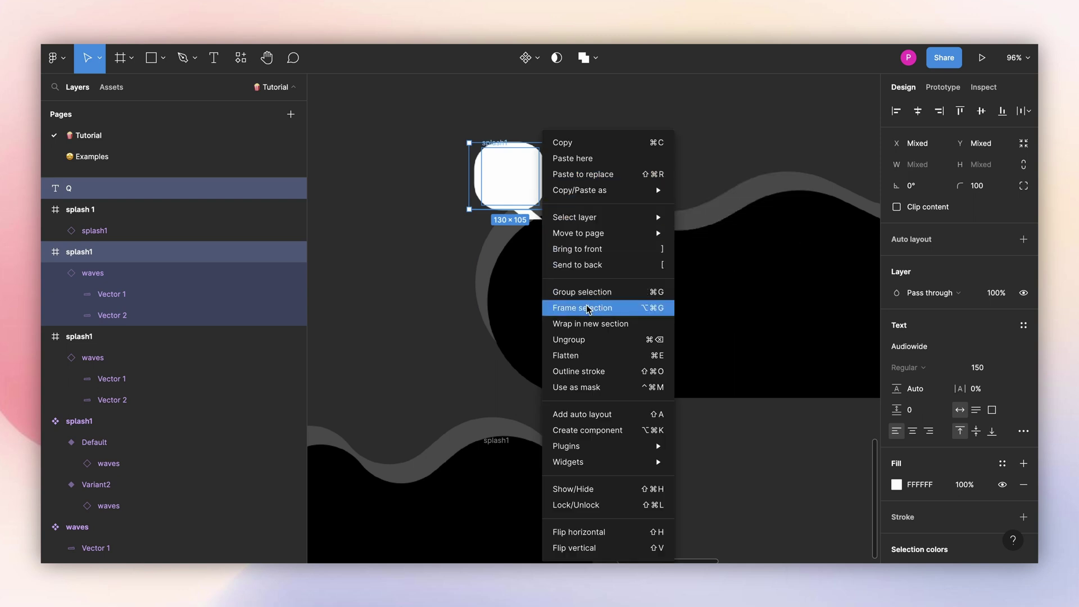
left_click(586, 307)
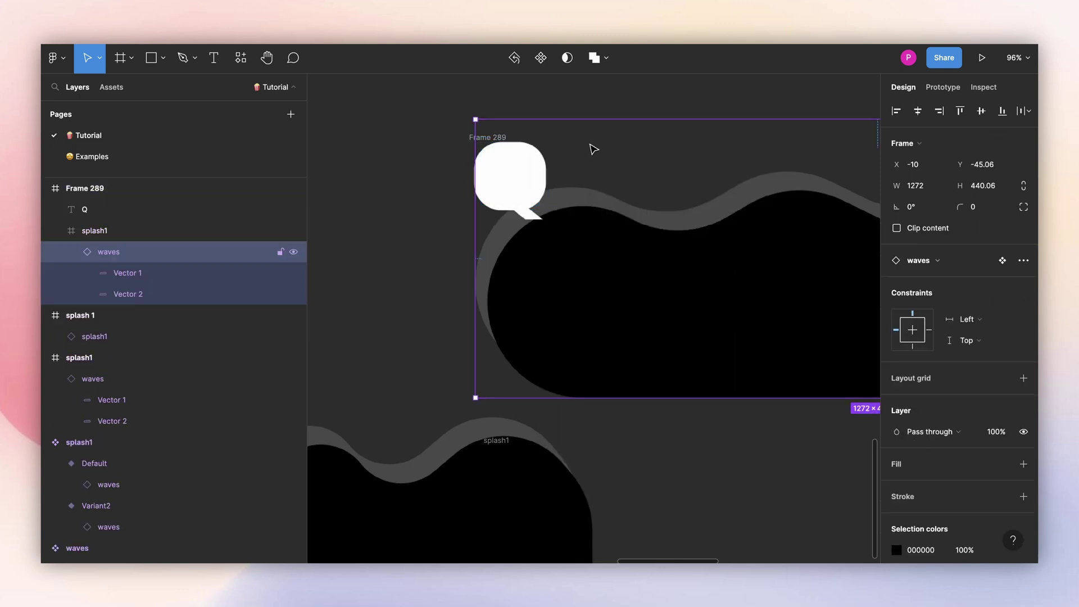
Duplicate the Q text out of the upper frame and place the copy over the lower splash1 circle copy.
left_click(106, 210)
left_click_drag(498, 158, 387, 354)
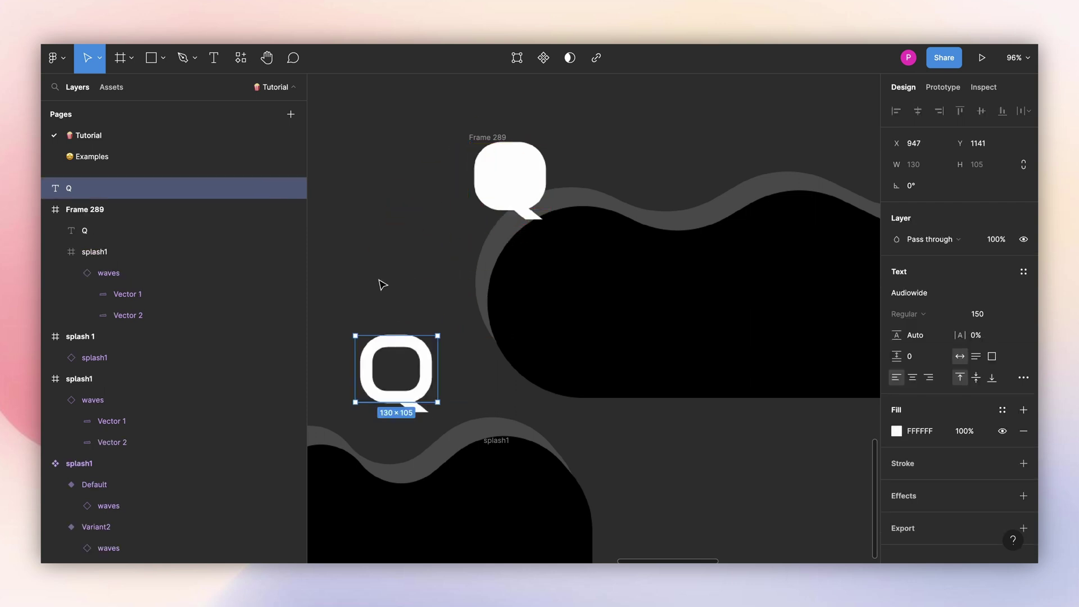
scroll(412, 183, "down", 4)
left_click_drag(426, 175, 541, 279)
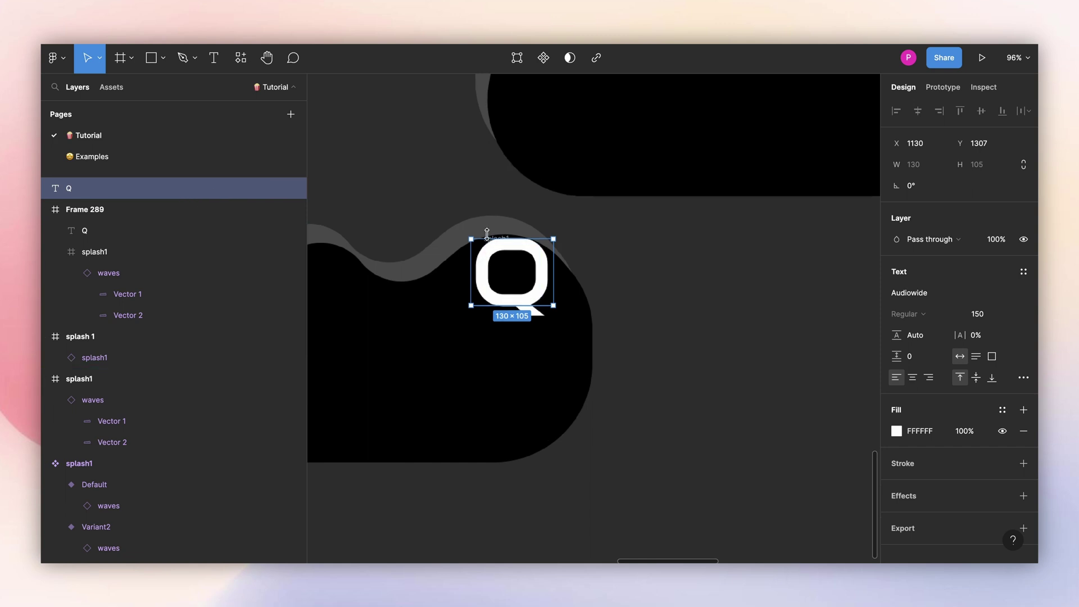
Wrap the duplicated Q and the lower splash1 circle copy together in a new frame.
scroll(590, 258, "up", 2)
left_click_drag(625, 251, 474, 361)
left_click(474, 362)
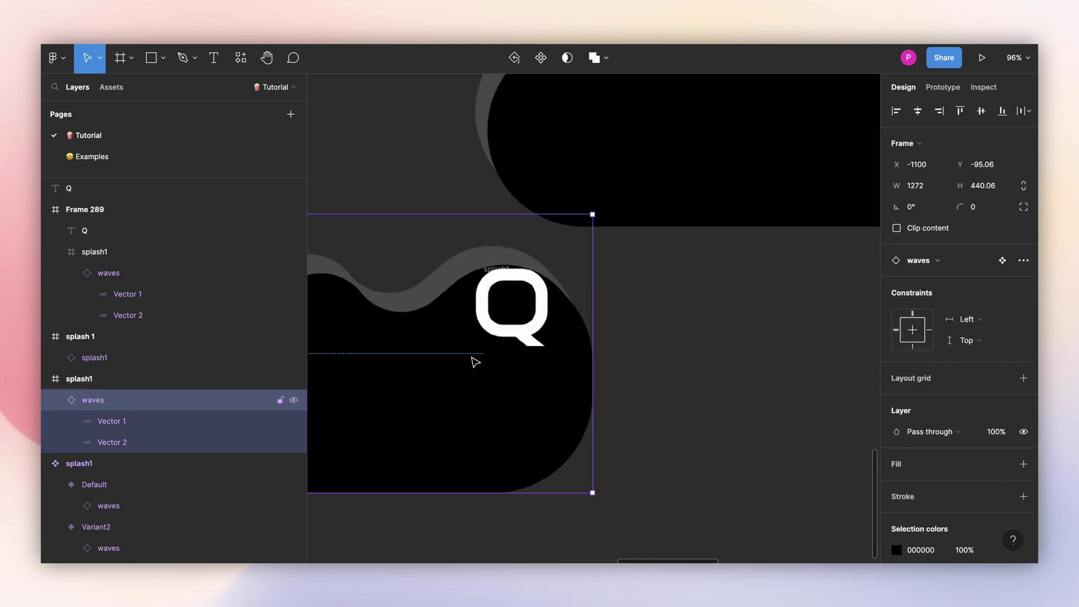
left_click_drag(626, 301, 540, 294)
right_click(539, 294)
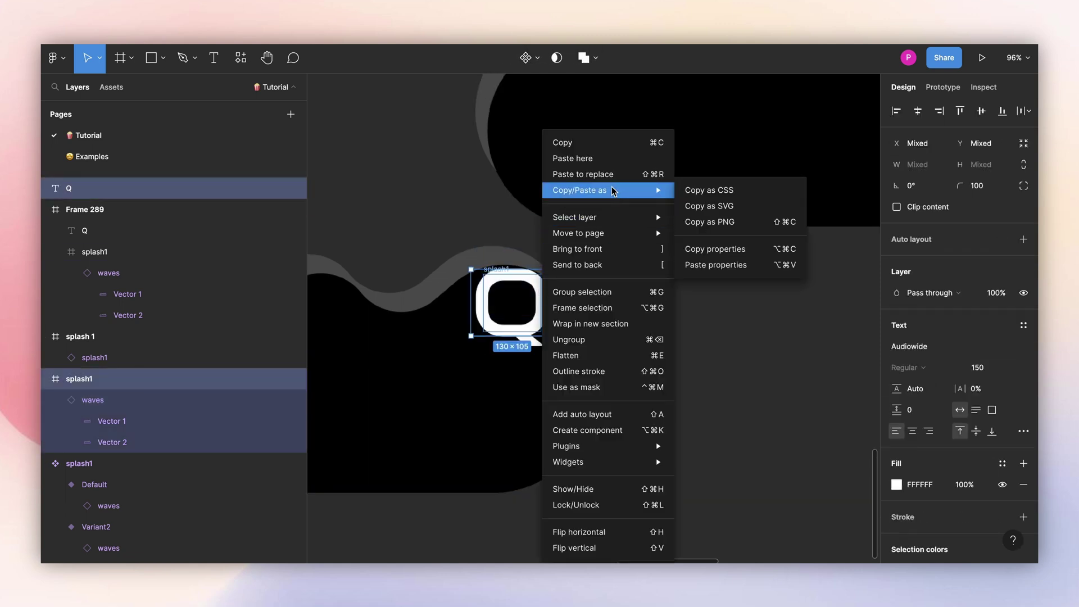
left_click(596, 307)
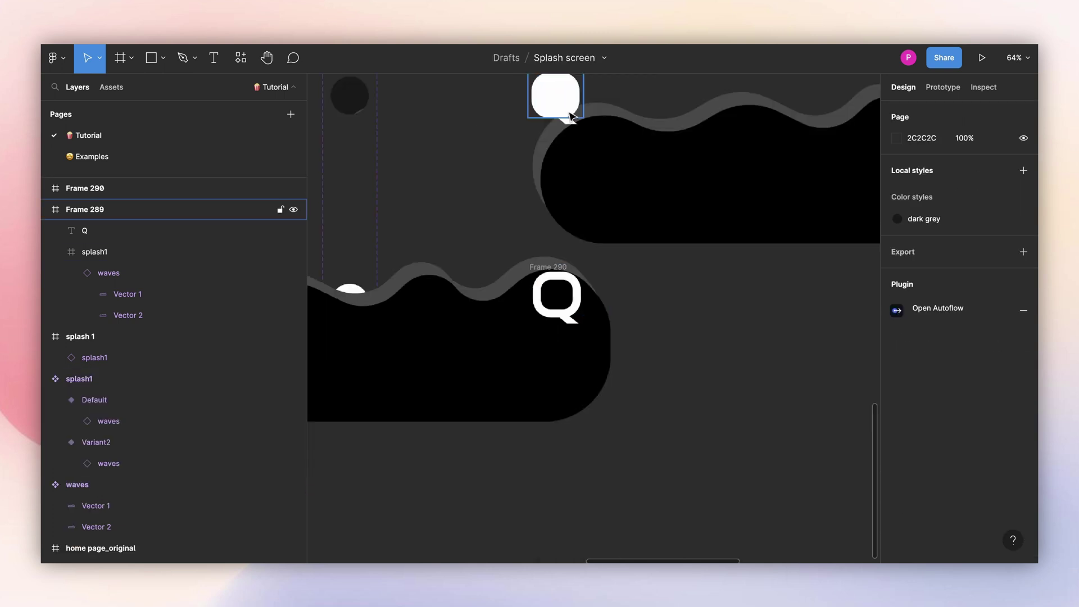
Turn on Clip content for the nested splash1 frame in both Frame 289 and Frame 290.
left_click(73, 252)
left_click(896, 229)
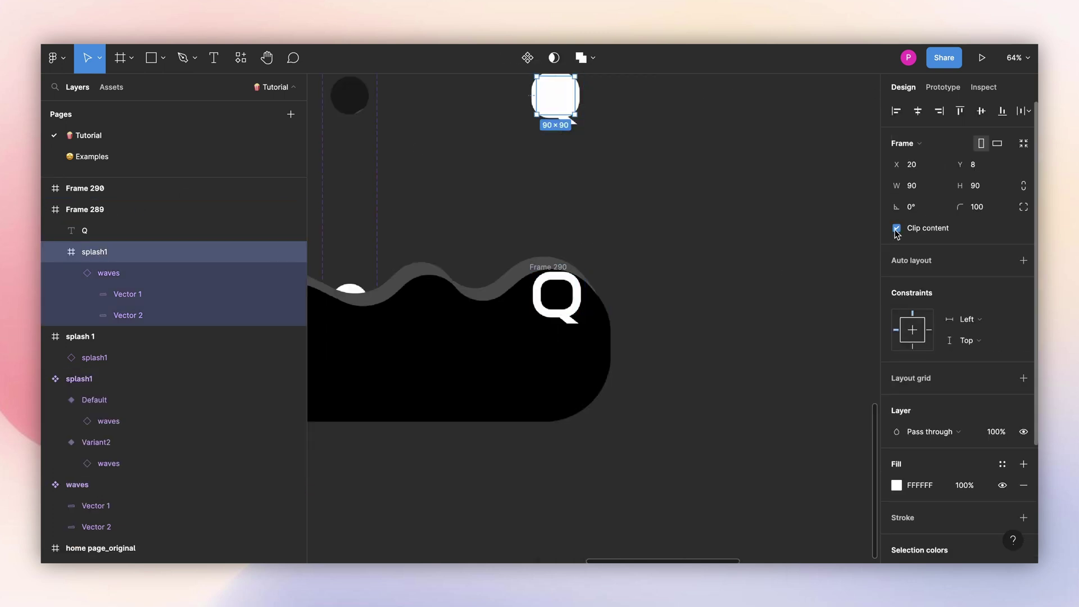
left_click(549, 301)
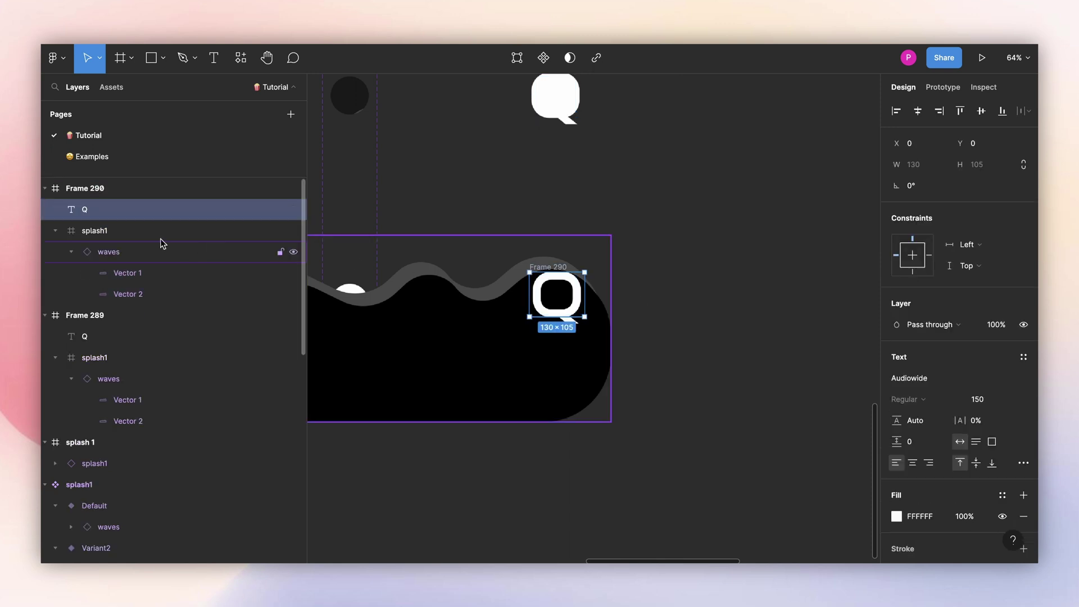
left_click(107, 232)
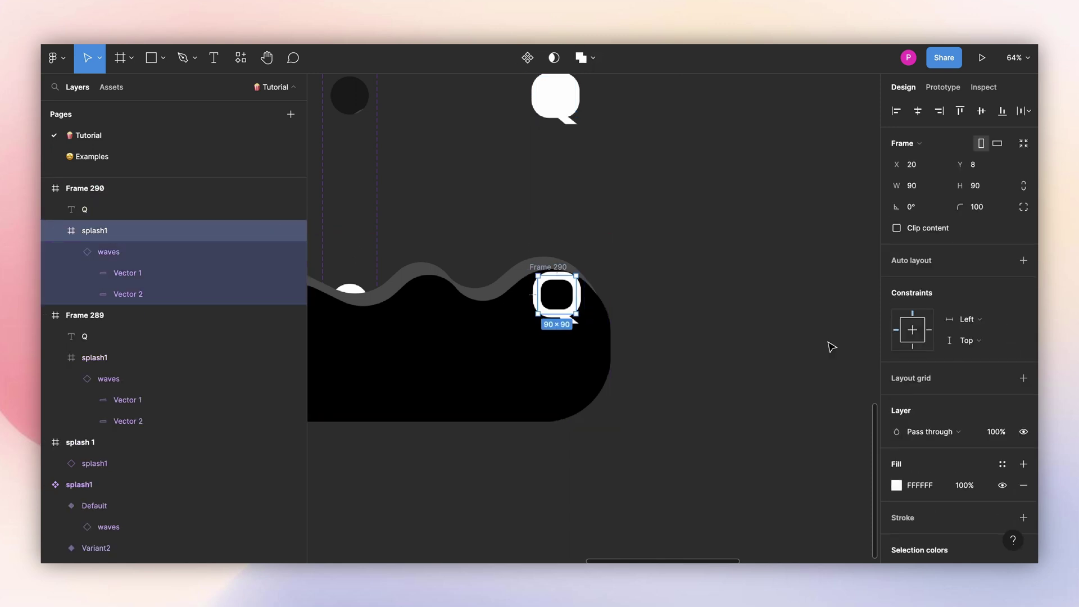
left_click(896, 229)
scroll(706, 251, "down", 2)
left_click(706, 251)
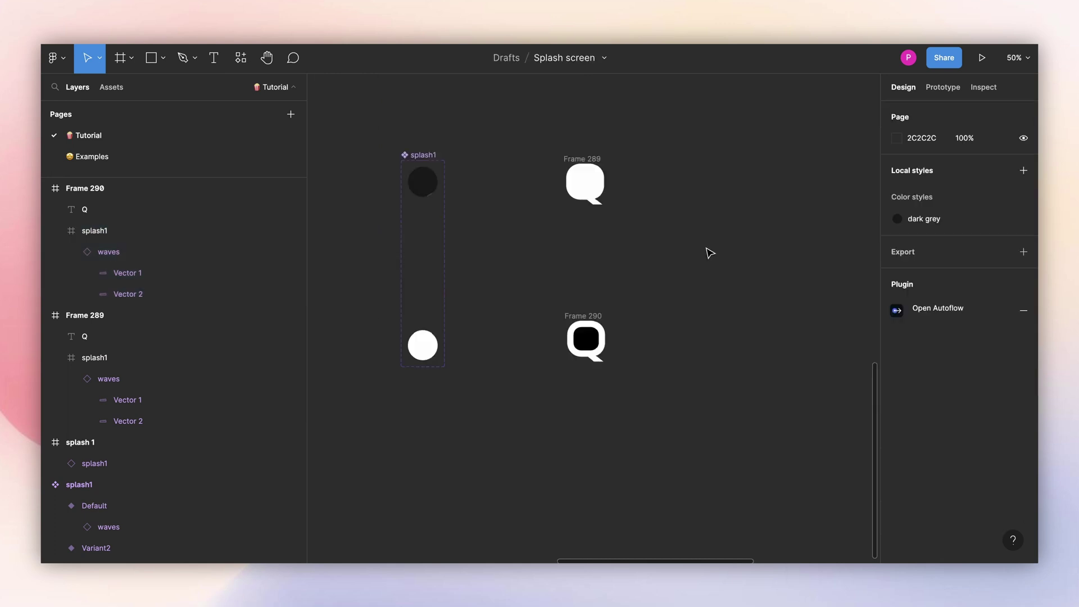
Combine Frame 289 and Frame 290 into a component set with two variants.
left_click_drag(511, 137, 668, 402)
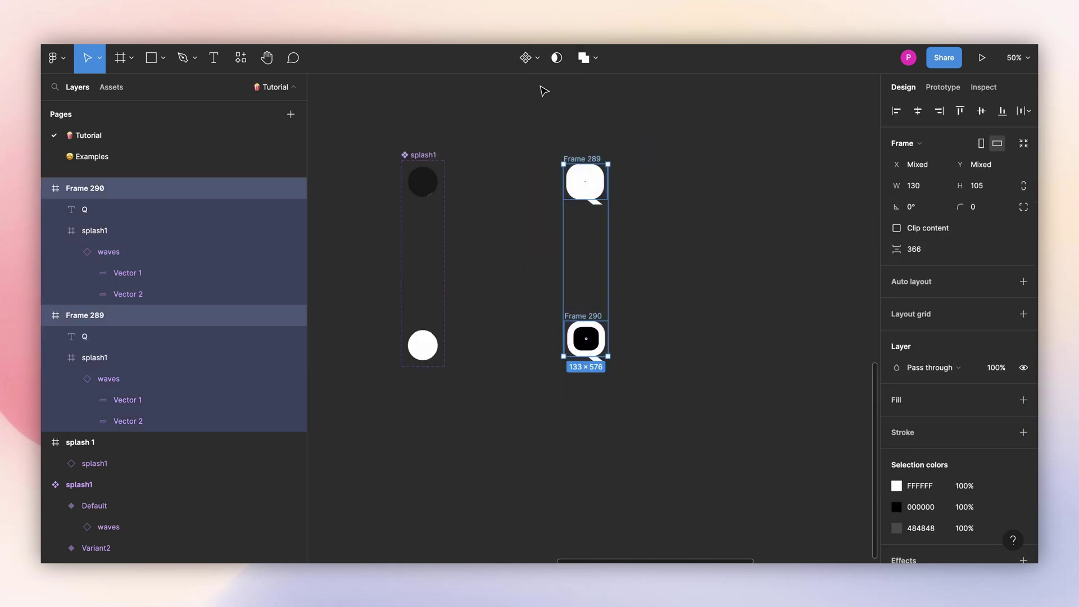
left_click(538, 57)
left_click(515, 122)
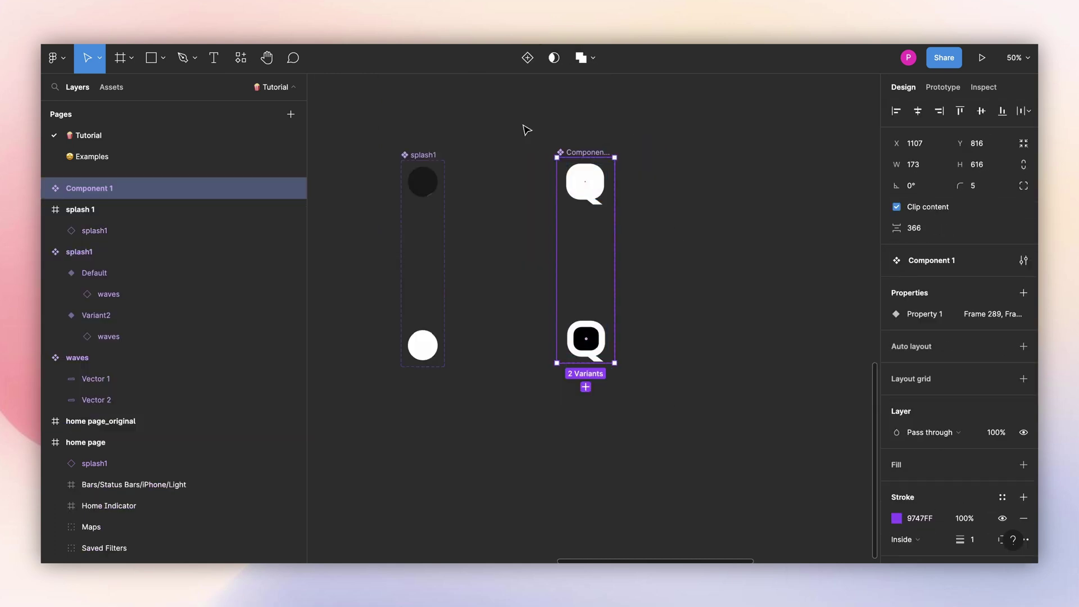
Move the new Q component set slightly and rename it splash 2.
left_click(683, 157)
left_click(584, 152)
left_click_drag(584, 153, 598, 155)
double_click(597, 155)
type("splas")
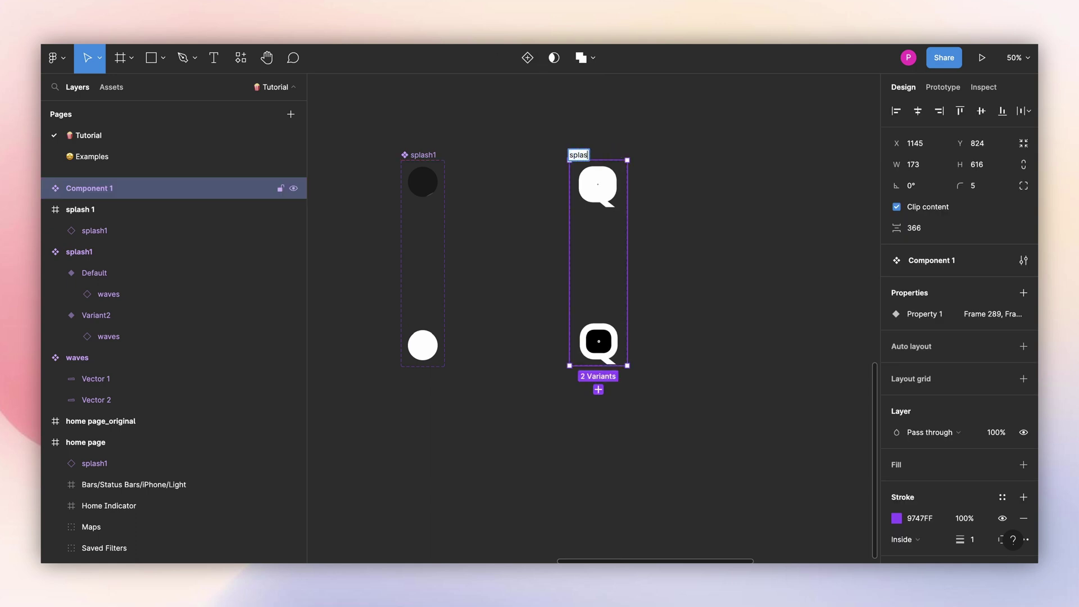
type("h 2")
left_click(654, 167)
Connect the upper Q variant, Frame 289, to the lower variant, Frame 290, with a prototype interaction.
scroll(653, 166, "up", 1)
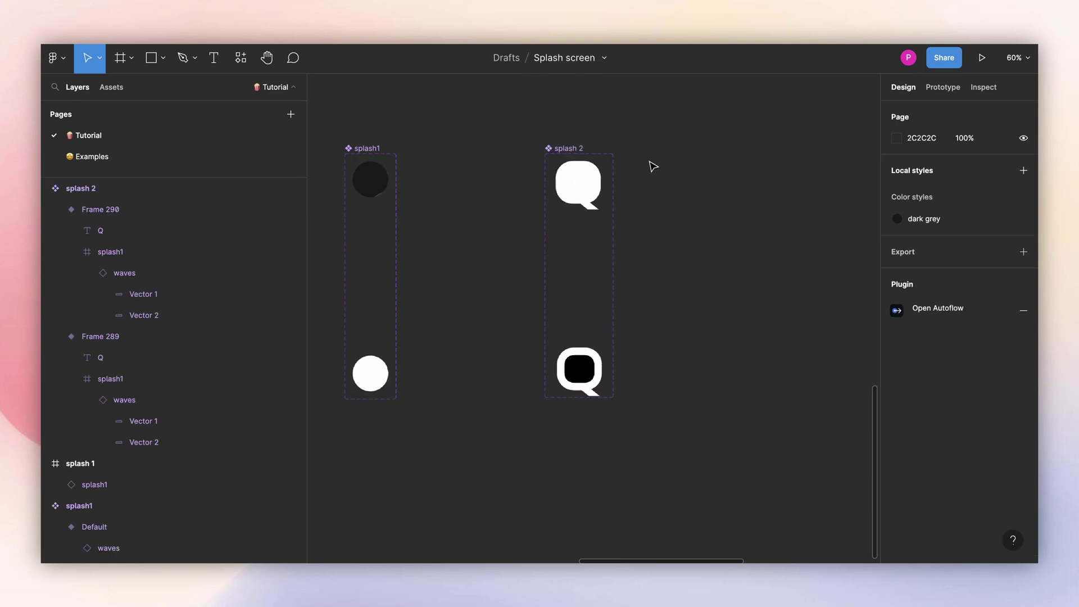
left_click(583, 183)
key("shift+e")
left_click_drag(605, 180, 591, 365)
Set the interaction between the Q variants to trigger After delay with a delay of 1 ms.
left_click(760, 170)
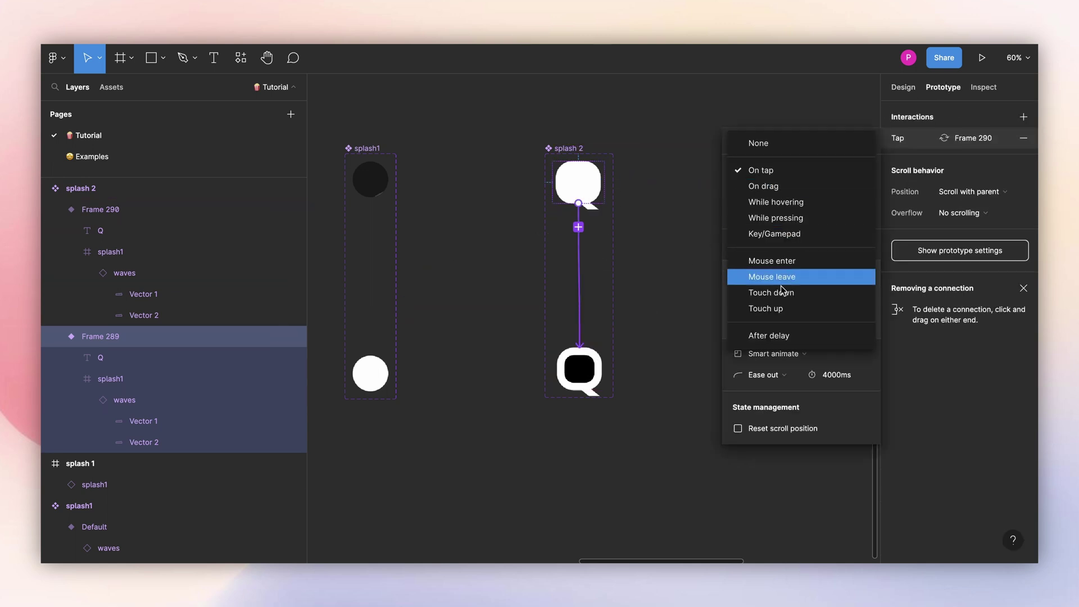
left_click(769, 335)
left_click(829, 170)
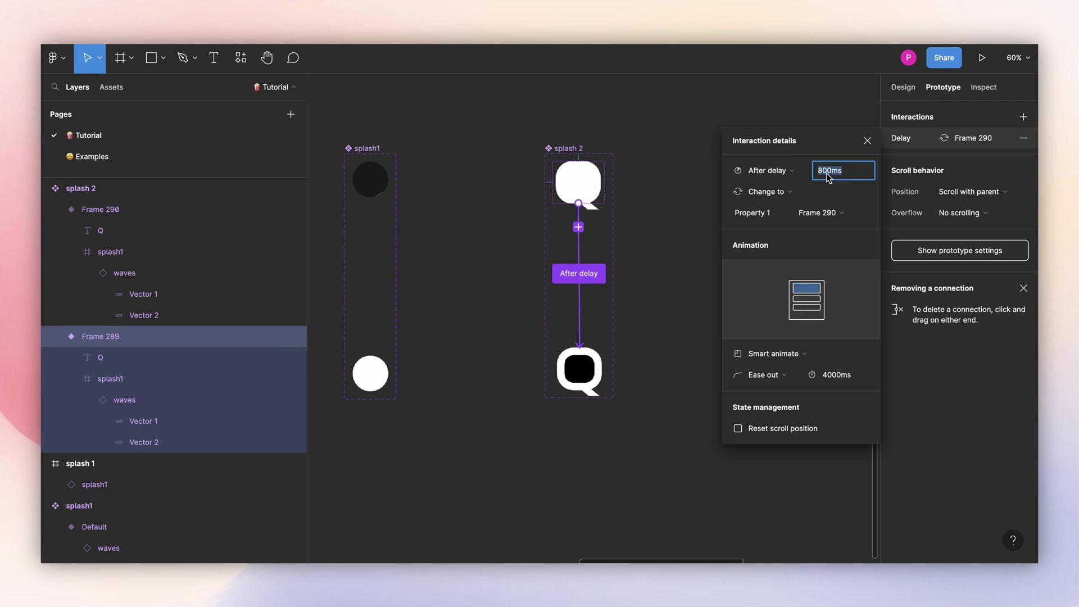
type("1")
key("Return")
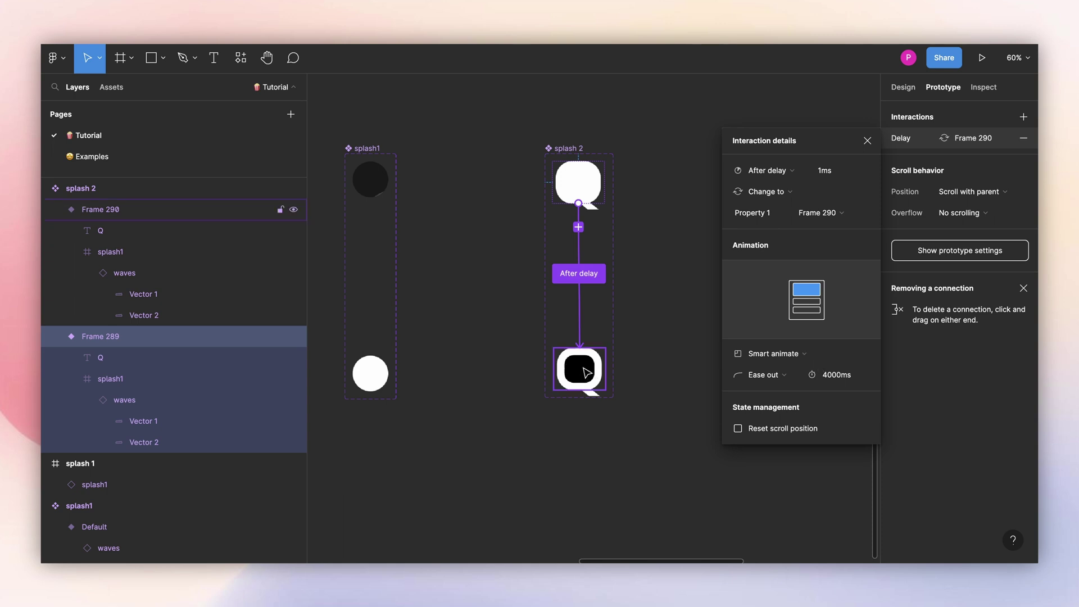
left_click(869, 142)
Add an iPhone 13 mini frame, 375 × 812, and fill it with black, 000000.
left_click(433, 176)
scroll(433, 176, "down", 3)
key("f")
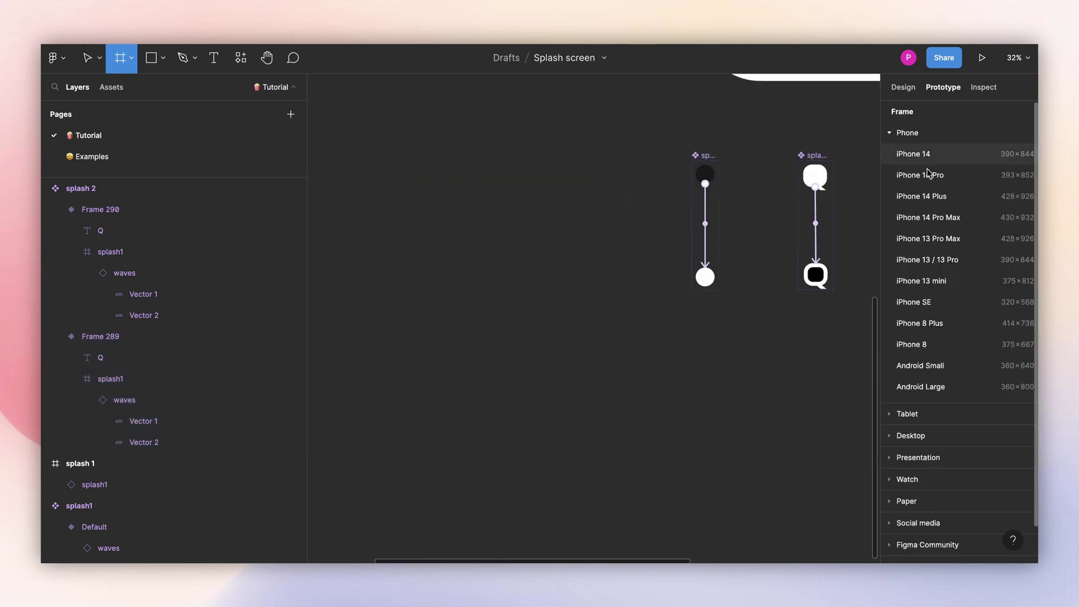
left_click(940, 282)
left_click(833, 108)
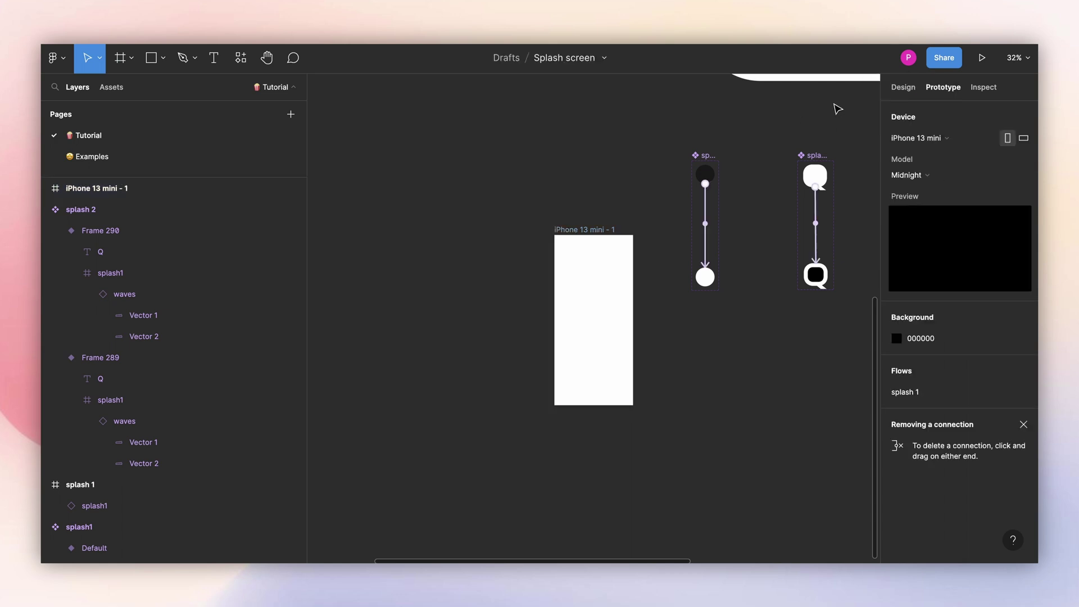
left_click(903, 87)
left_click(584, 230)
left_click(896, 399)
Rename the black phone frame splash 2 and position it directly below the splash 1 frame.
double_click(584, 229)
type("splash 2")
key("Return")
scroll(747, 222, "down", 3)
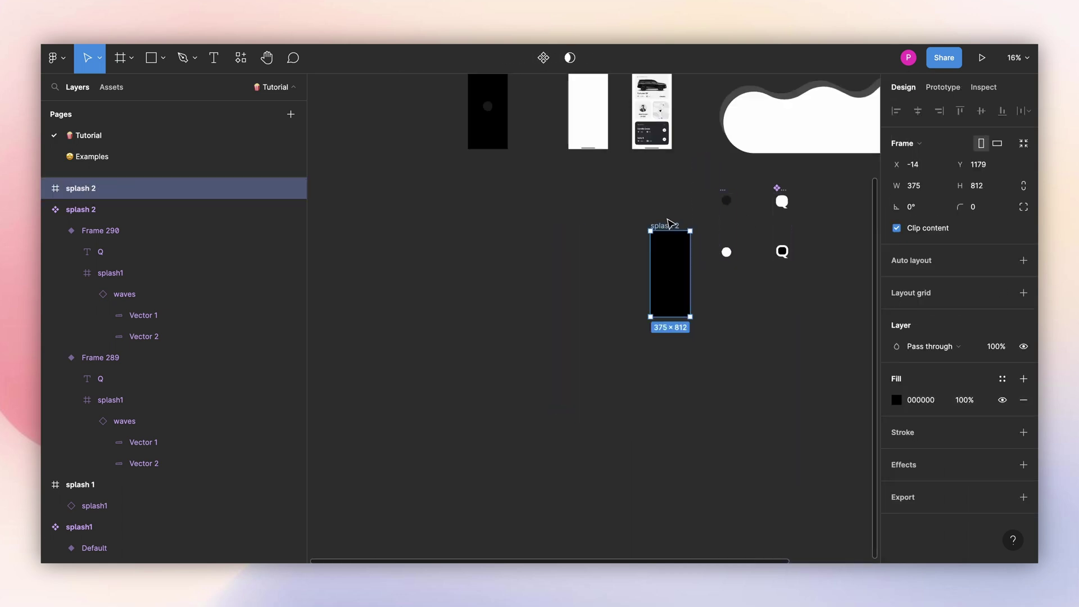
left_click_drag(670, 224, 487, 226)
Place an instance of the upper Q variant in the splash 2 frame and centre it horizontally and vertically.
left_click(781, 202)
left_click_drag(785, 205, 489, 278)
left_click(917, 110)
left_click(981, 111)
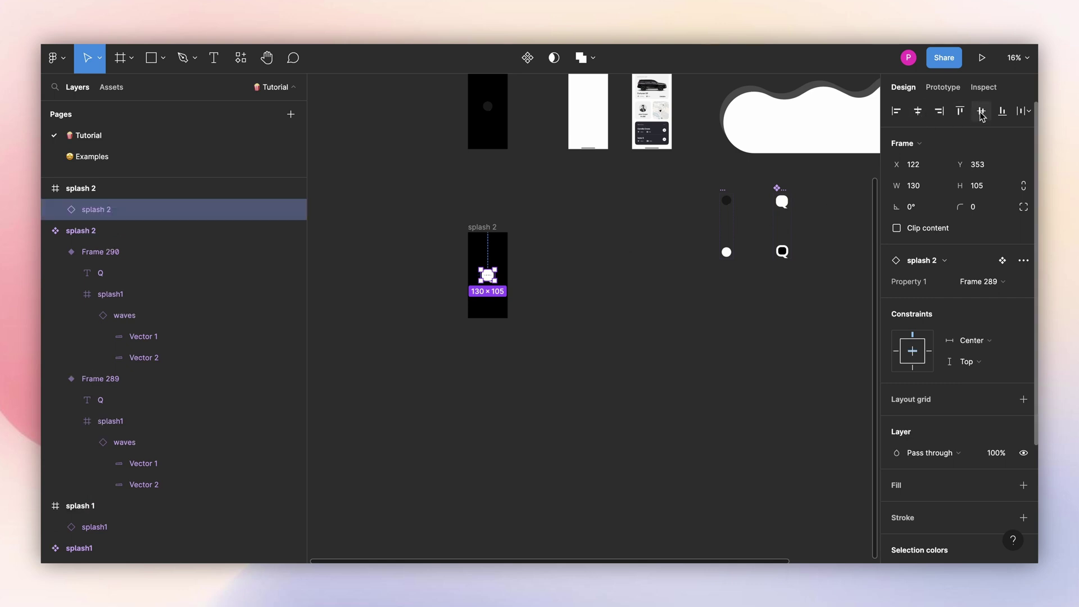
Make the splash 2 frame a flow starting point named splash 2, and preview the flow.
left_click(542, 212)
scroll(537, 255, "up", 2)
left_click(462, 292)
left_click(943, 86)
left_click(1025, 116)
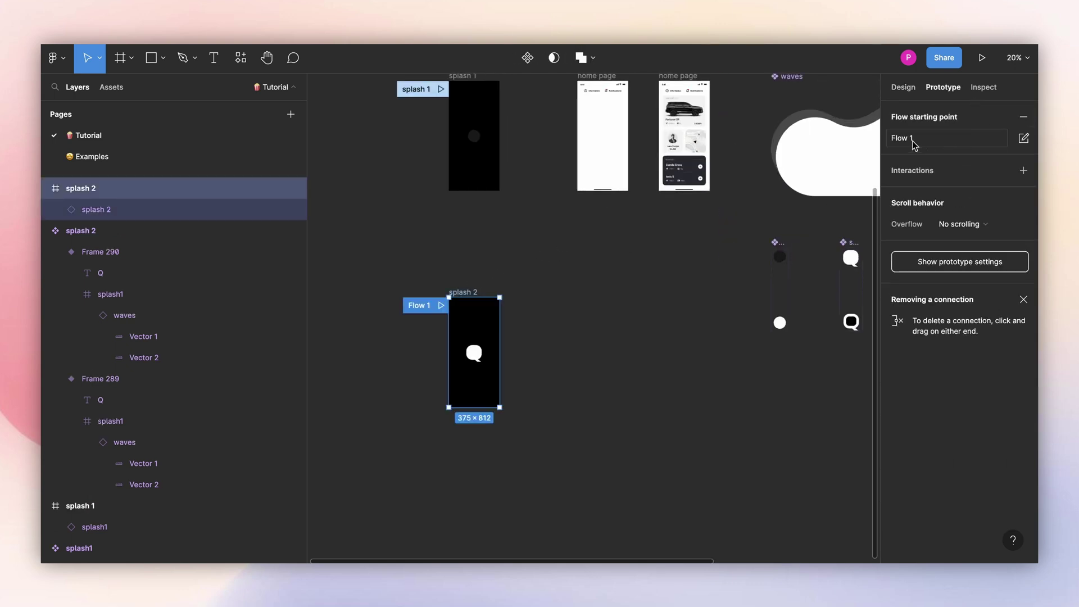
double_click(914, 138)
type("splash 2")
key("Return")
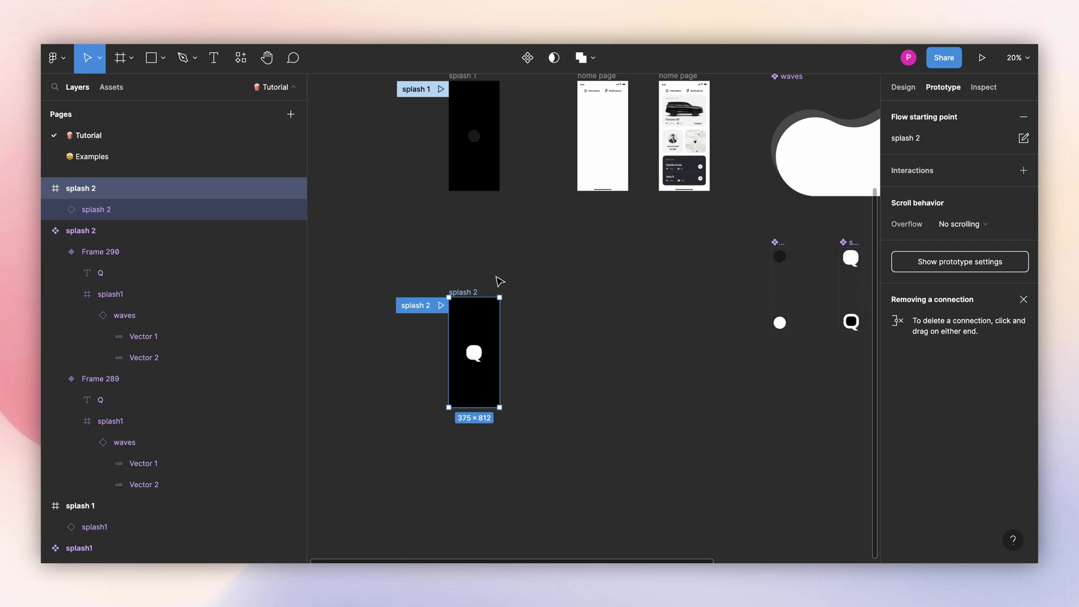
left_click(441, 308)
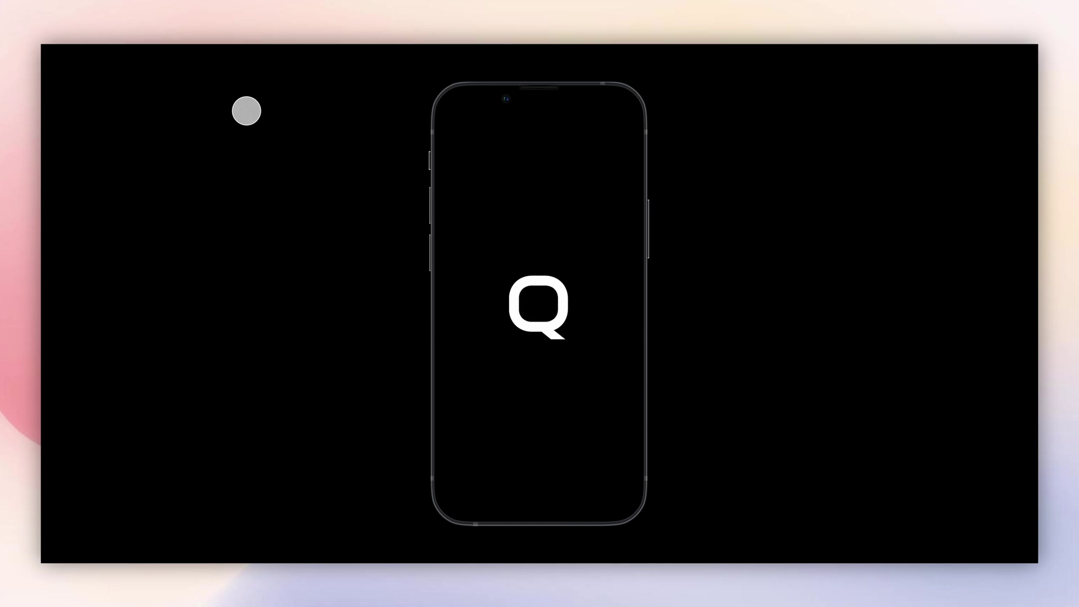
key("Escape")
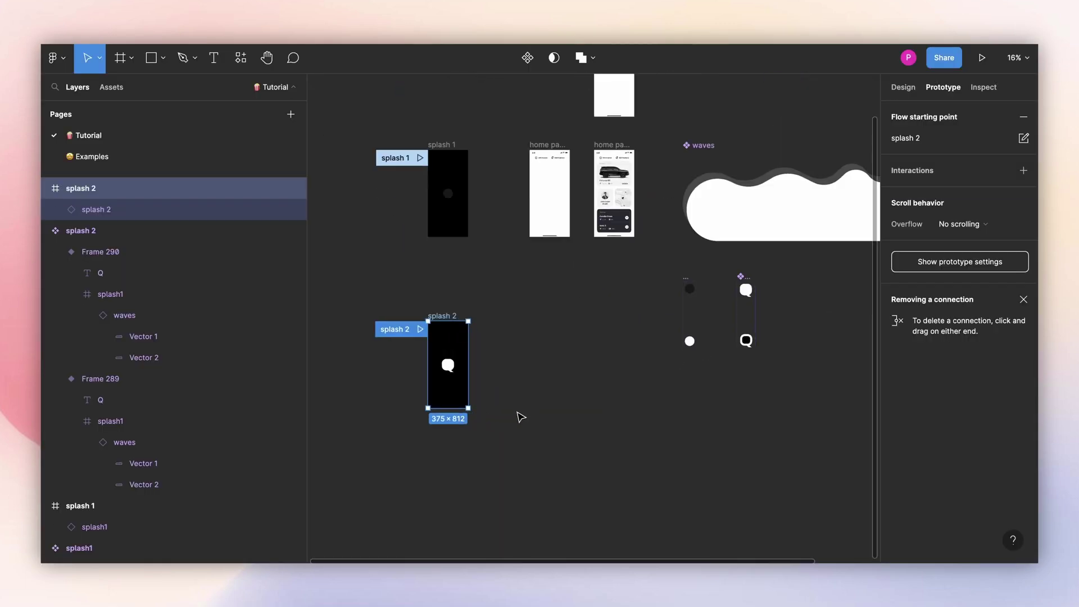
Duplicate the blank home page_original frame and place the copy beside the splash 2 frame.
scroll(615, 104, "up", 3)
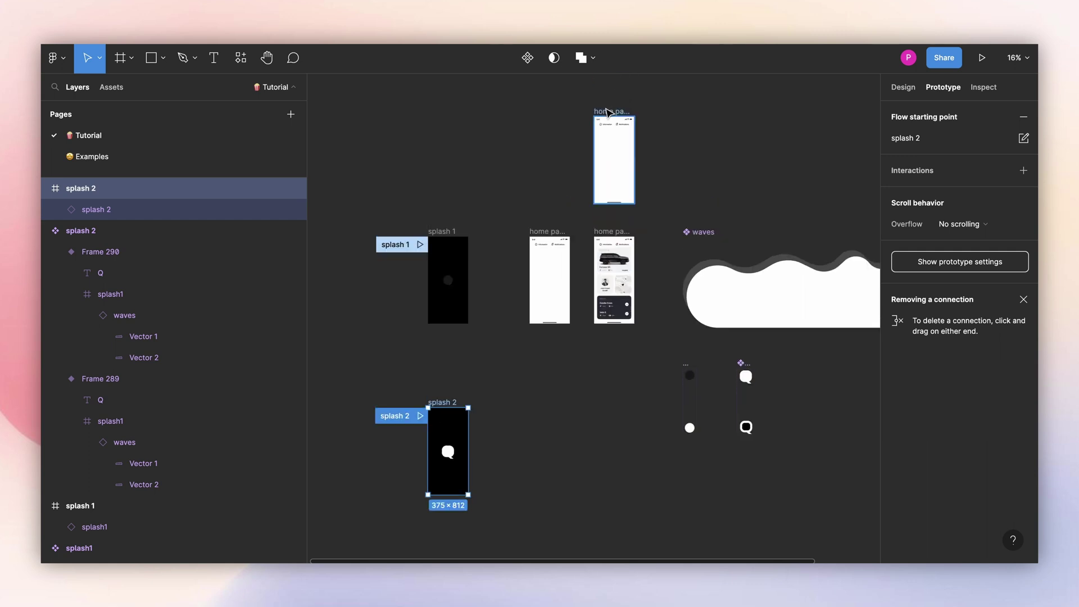
left_click_drag(607, 113, 545, 404)
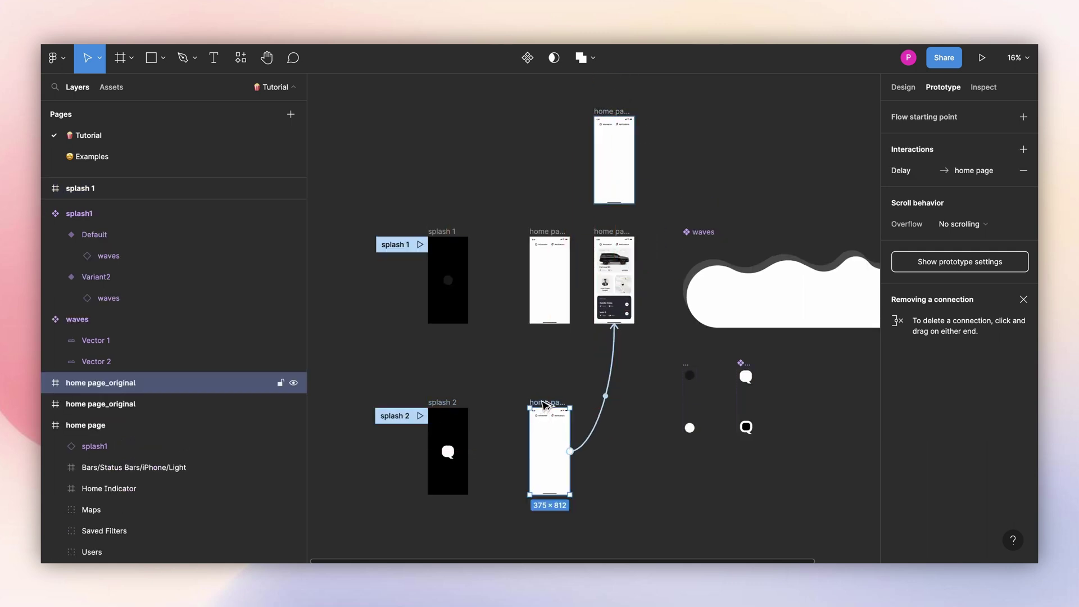
key("Escape")
Copy the Q instance from the splash 2 frame into the blank home page copy and centre it there.
scroll(429, 193, "up", 3)
left_click(417, 229)
scroll(437, 236, "up", 3)
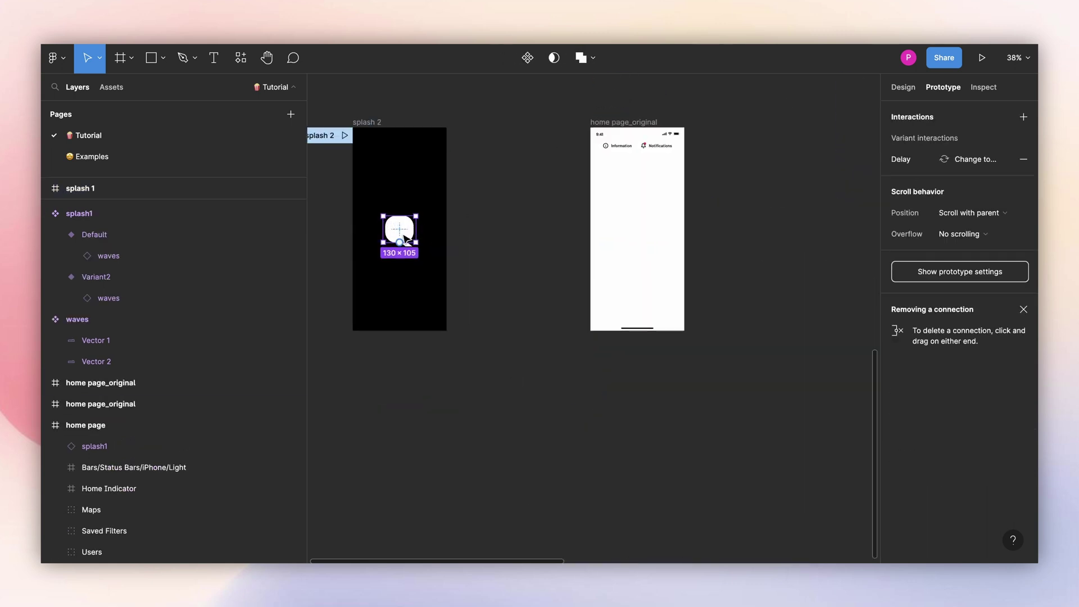
left_click_drag(408, 232, 641, 243)
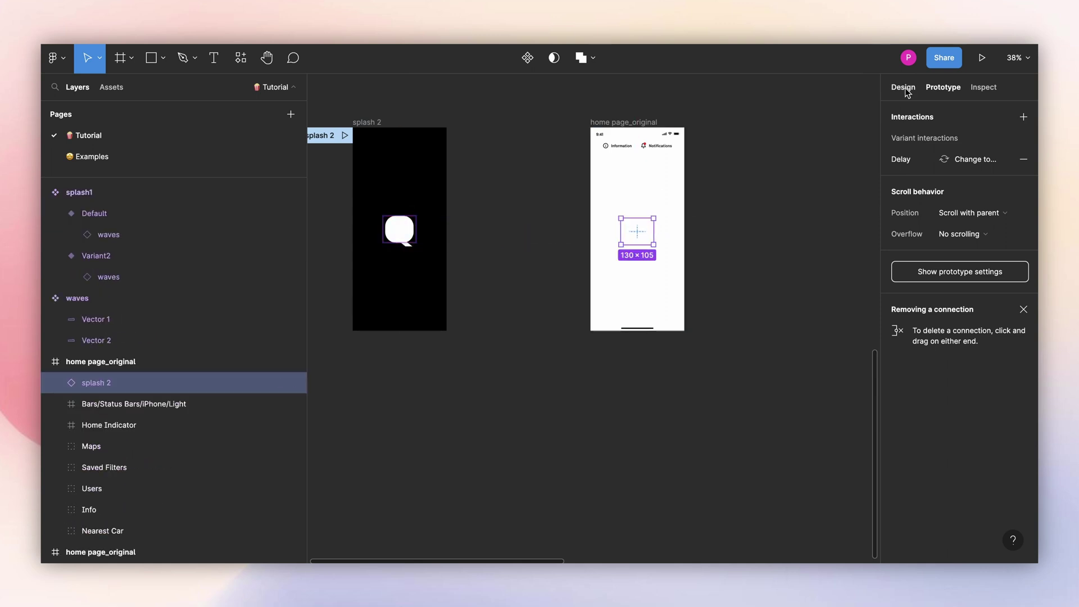
left_click(903, 87)
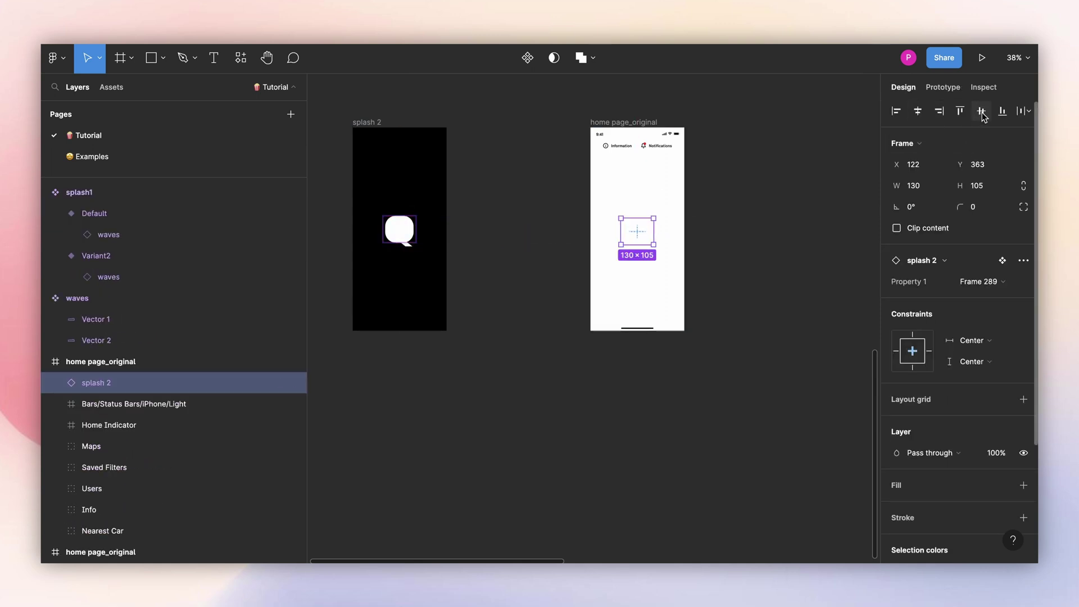
Scale the Q instance in the blank home page copy to about 437 × 353, and open its layer opacity for editing.
scroll(744, 217, "up", 1)
scroll(744, 217, "up", 4)
key("k")
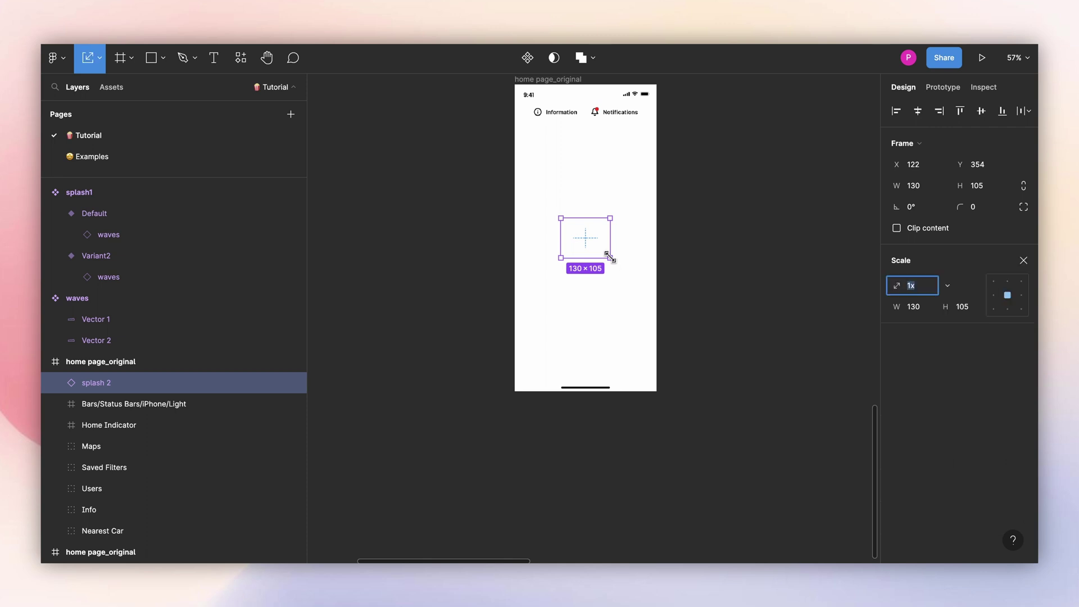
left_click_drag(609, 257, 668, 304)
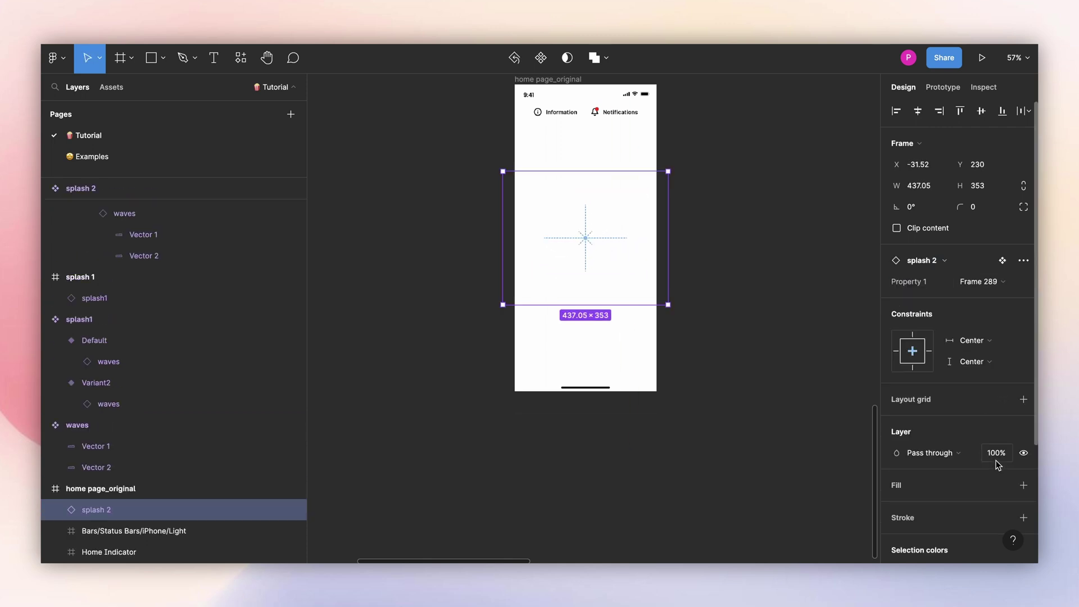
left_click(995, 452)
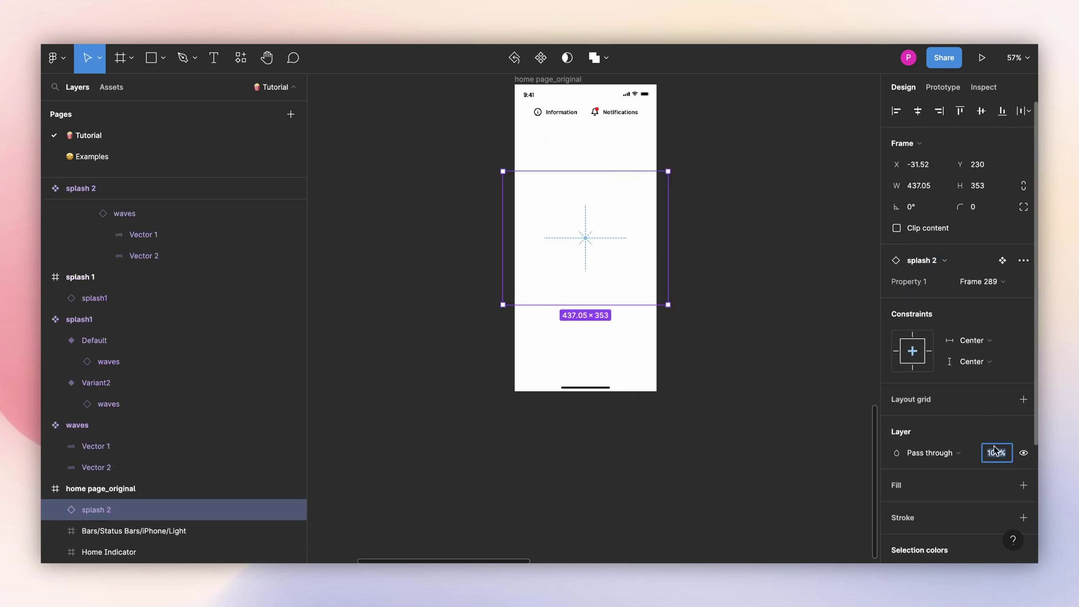
left_click(734, 272)
Connect the splash 2 frame to the blank home page copy with an After delay trigger of 3500 ms.
scroll(618, 295, "down", 5)
left_click(387, 191)
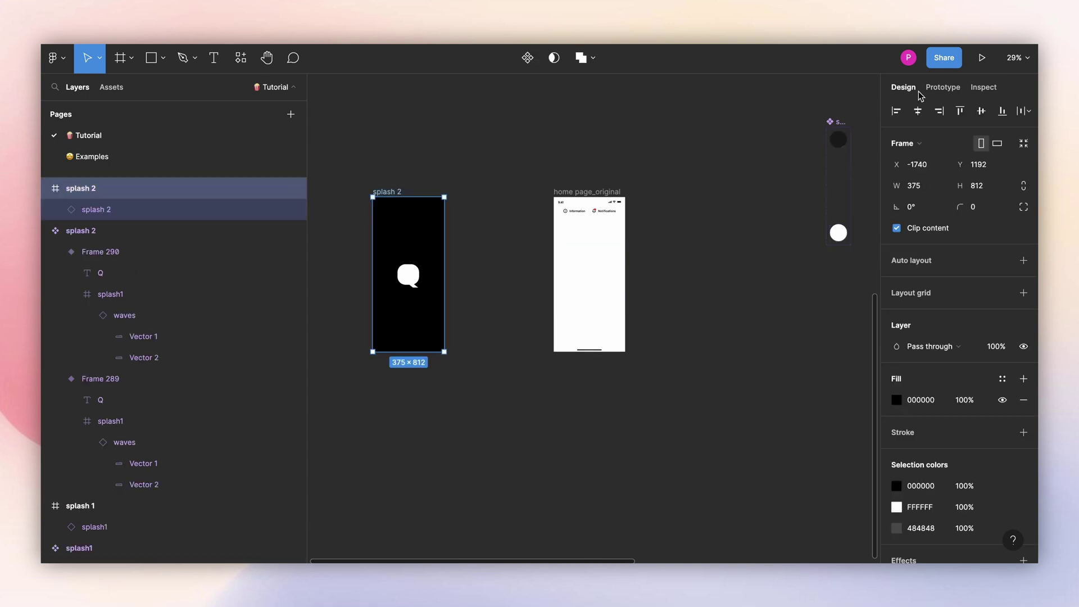
key("shift+e")
left_click_drag(444, 275, 568, 280)
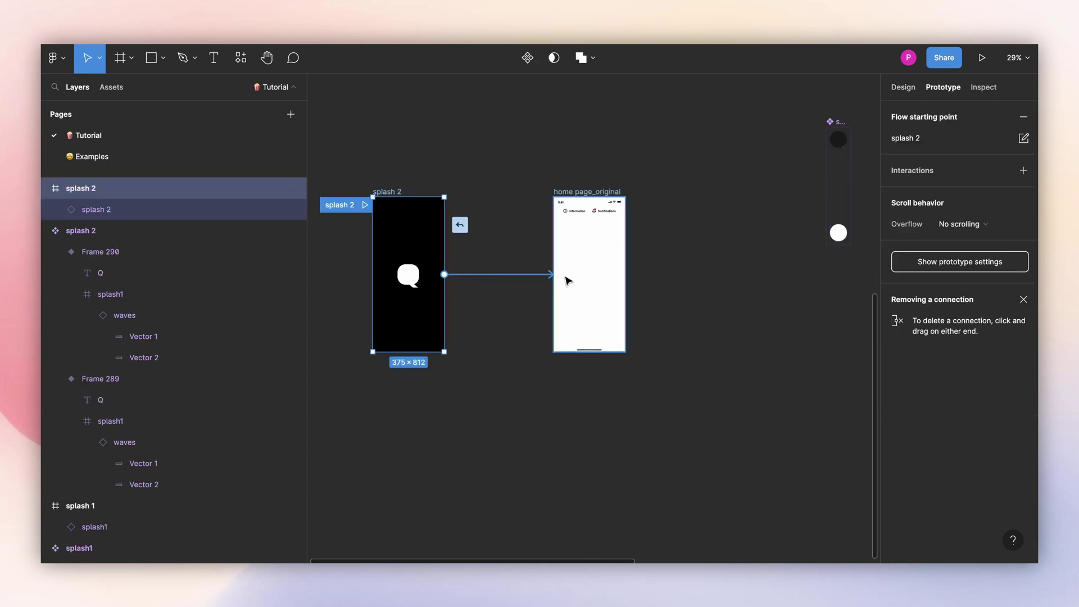
left_click(782, 226)
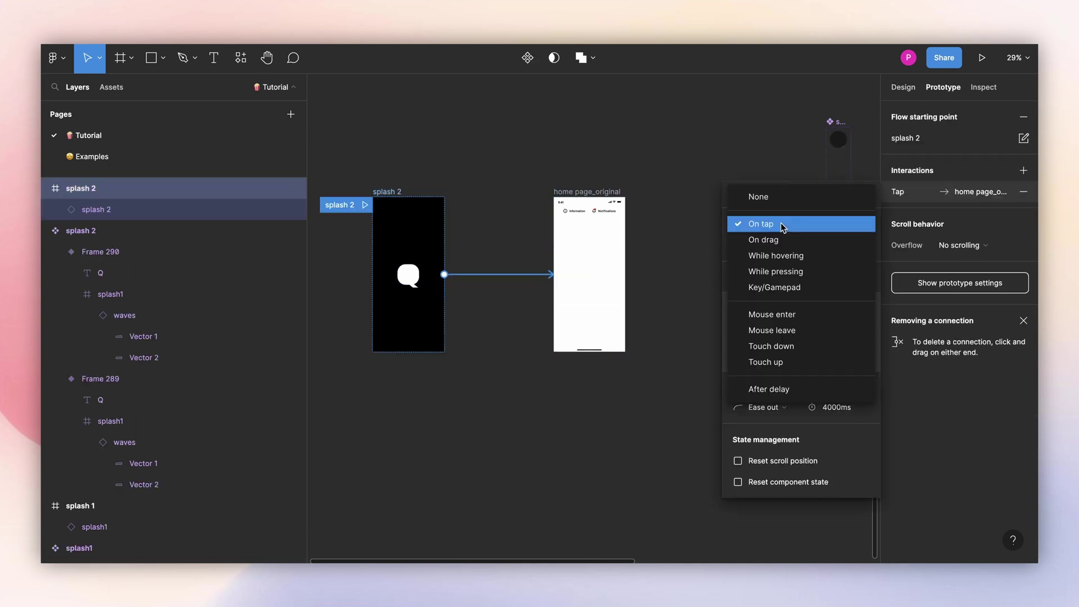
left_click(775, 389)
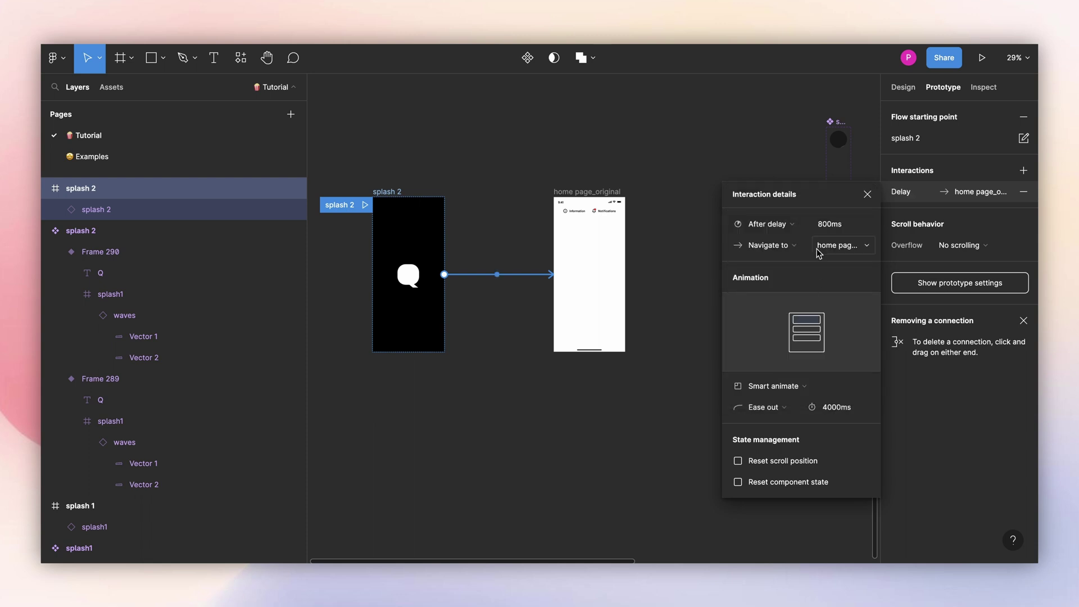
left_click(824, 226)
type("3500")
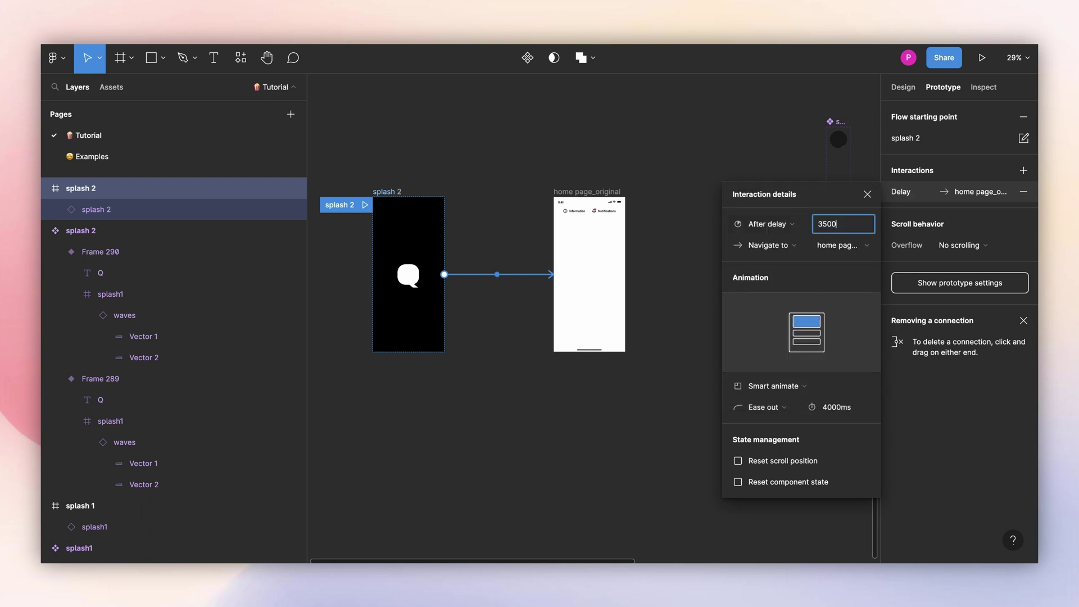
key("Return")
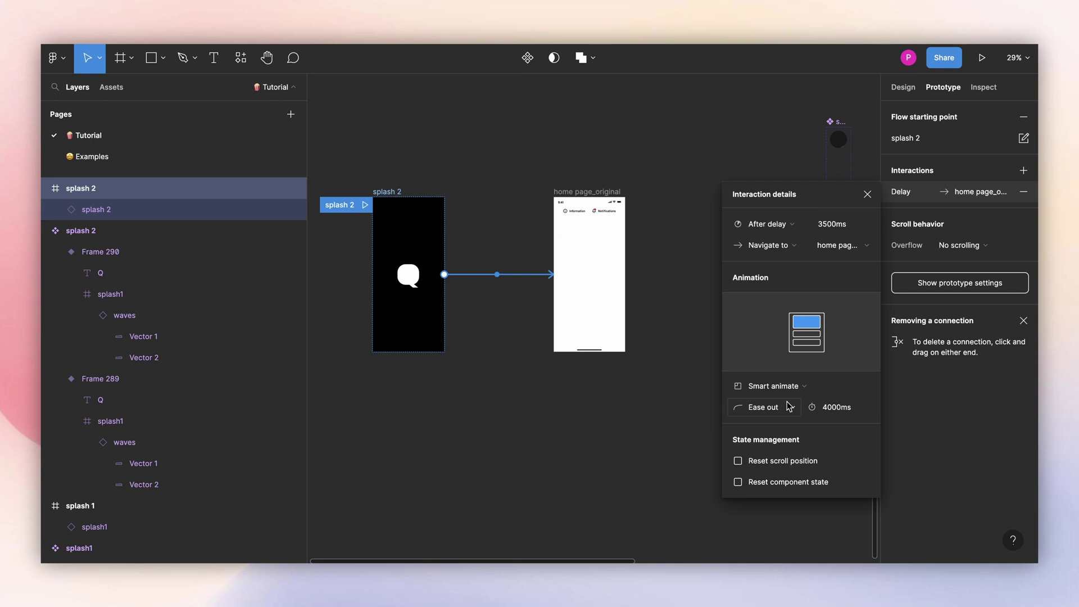
Keep Smart animate for the splash 2 connection, set its duration to 400 ms, and preview the splash 2 flow.
left_click(792, 387)
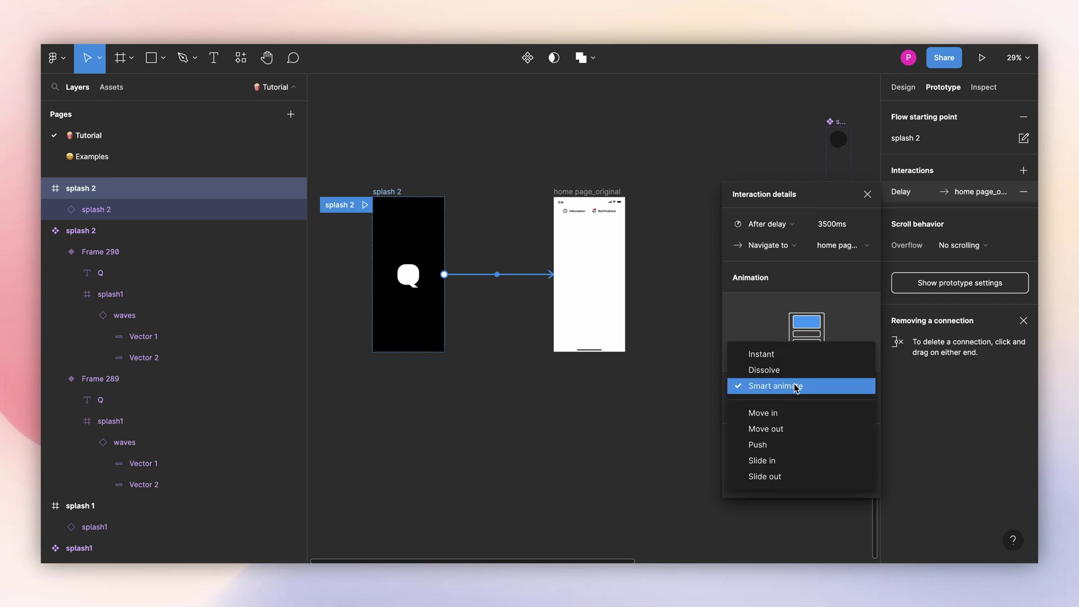
left_click(851, 502)
left_click(837, 407)
type("400")
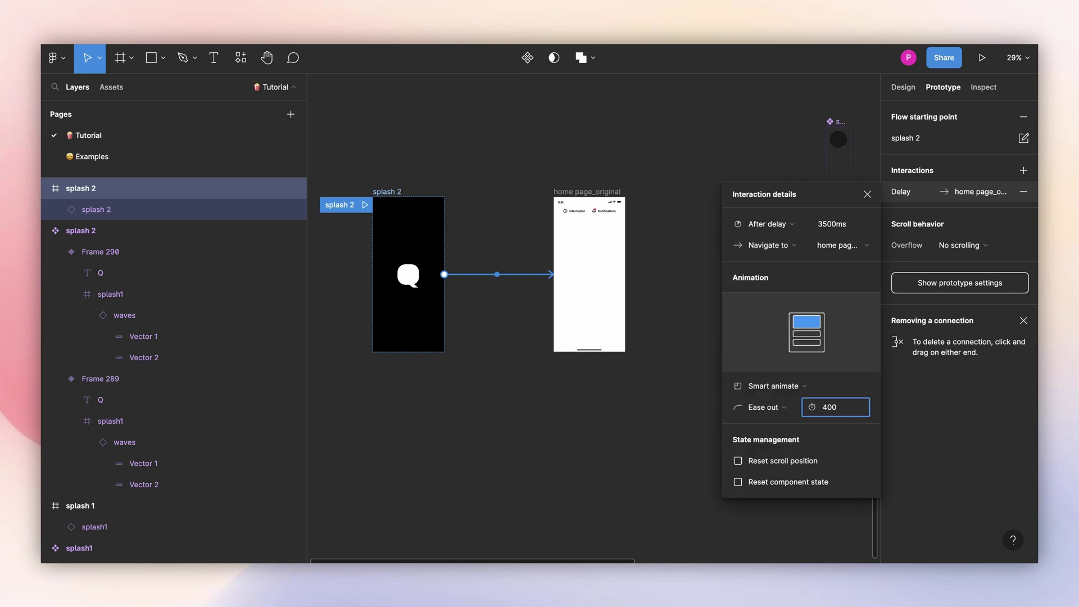
key("Return")
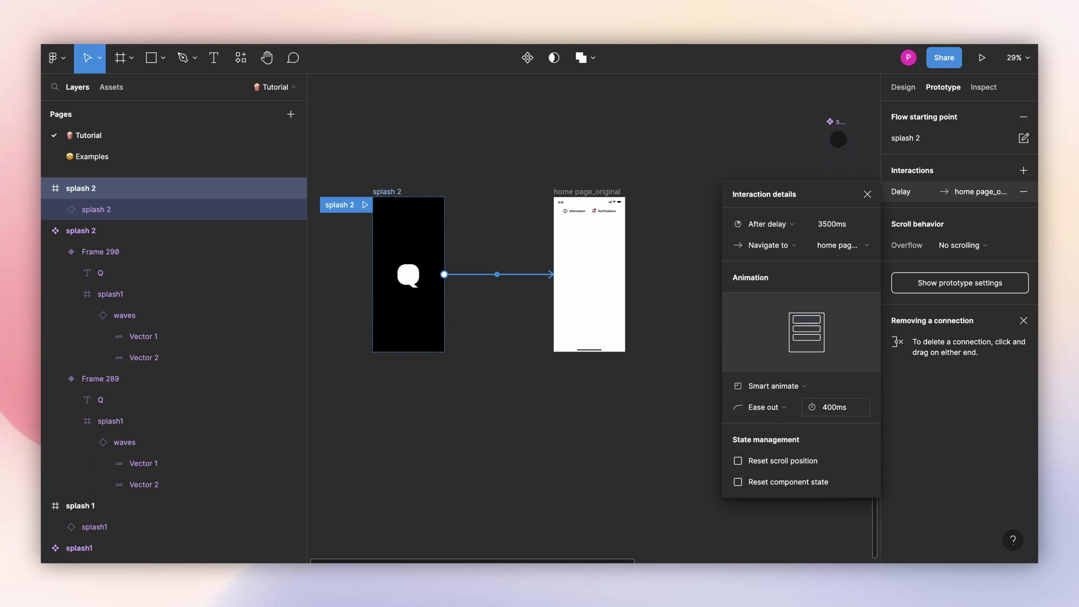
left_click(867, 194)
left_click(475, 171)
left_click(354, 203)
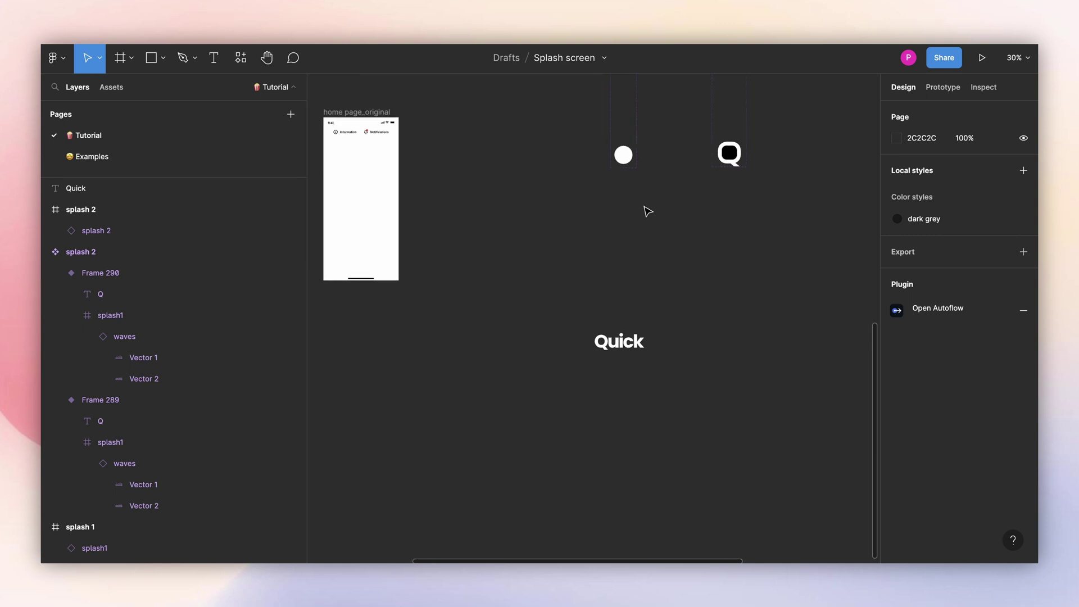
Draw a tall rectangle of about 326 × 621 beside the Quick text.
scroll(720, 379, "up", 3)
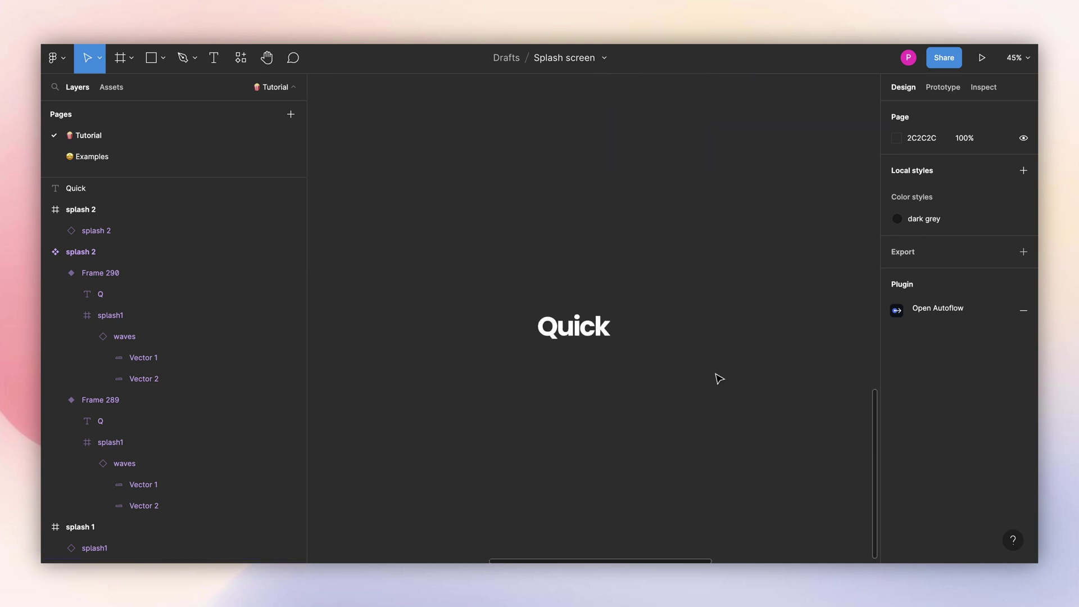
scroll(578, 354, "down", 3)
scroll(631, 371, "up", 3)
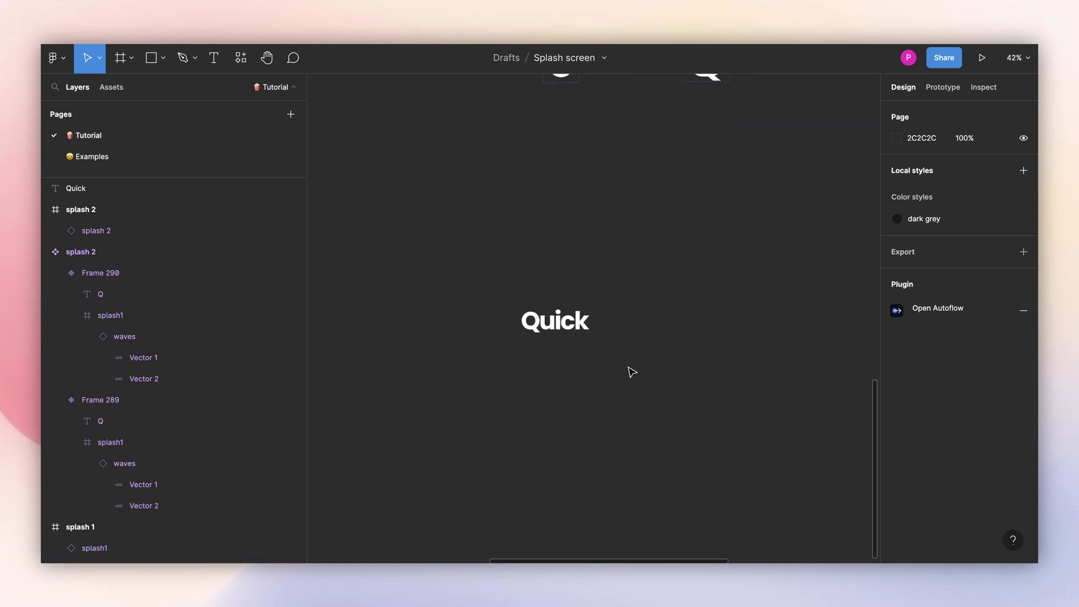
left_click(552, 331)
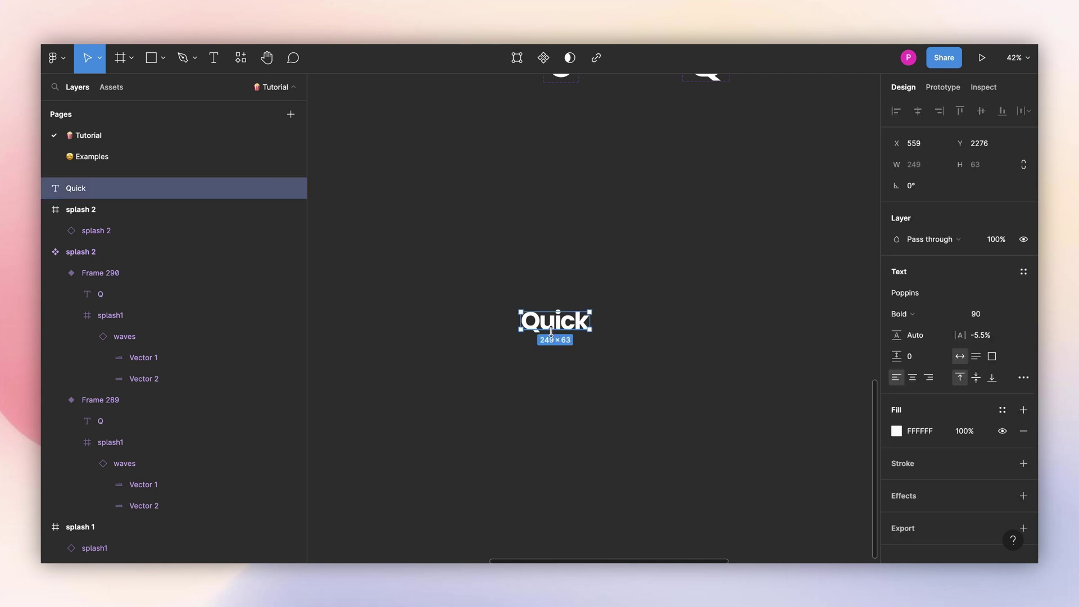
scroll(612, 362, "up", 2)
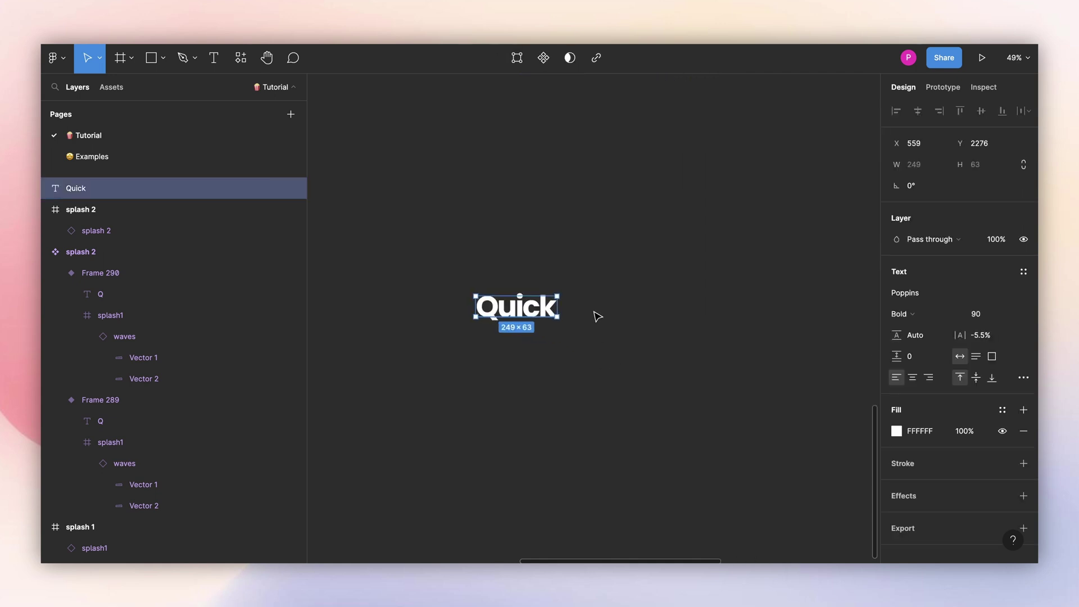
key("r")
left_click_drag(596, 217, 703, 420)
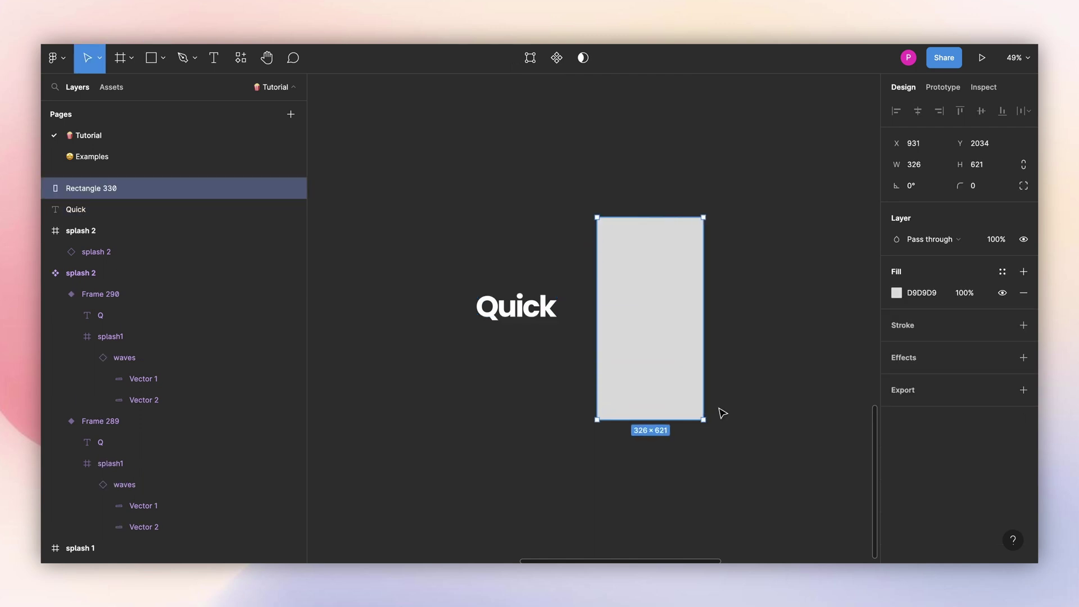
Set the new rectangle's width to 375 and its height to 812.
left_click(916, 169)
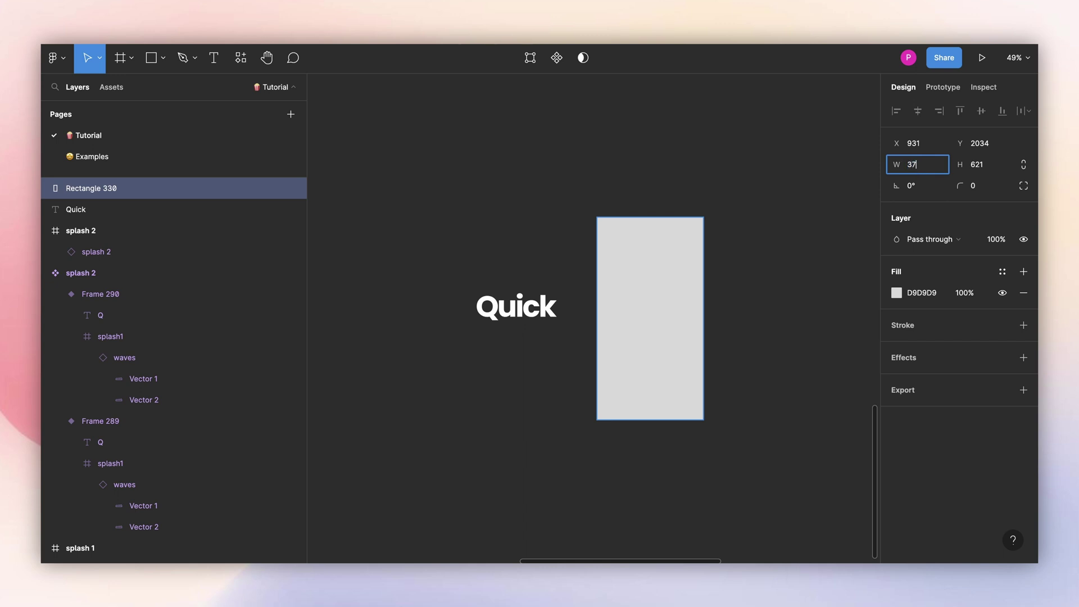
type("375")
left_click(977, 167)
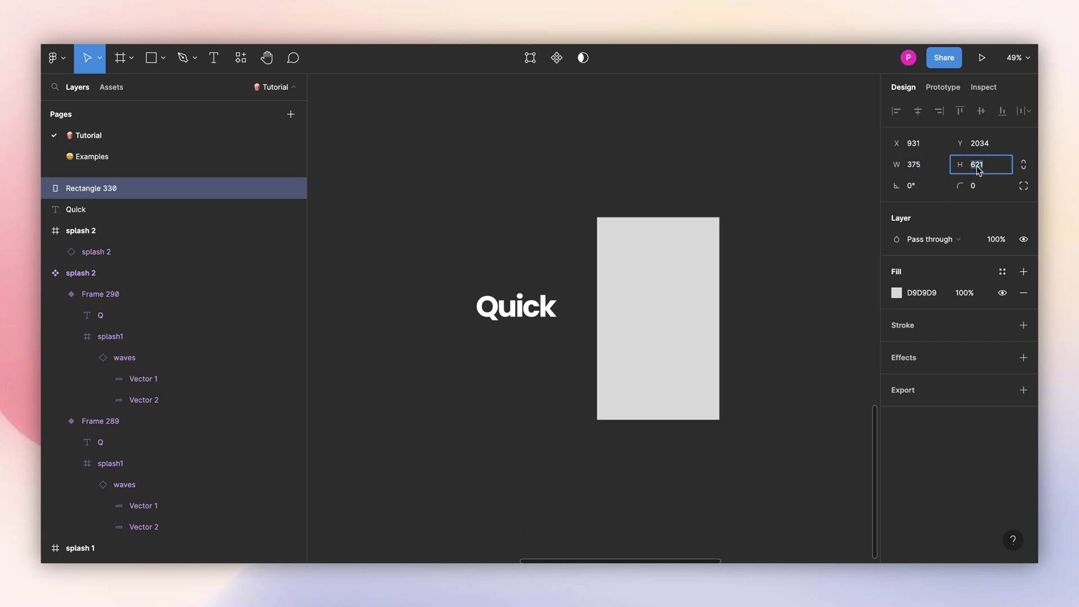
type("82")
key("BackSpace")
type("12")
key("Return")
Fill the rectangle beside the Quick text with black.
left_click(897, 293)
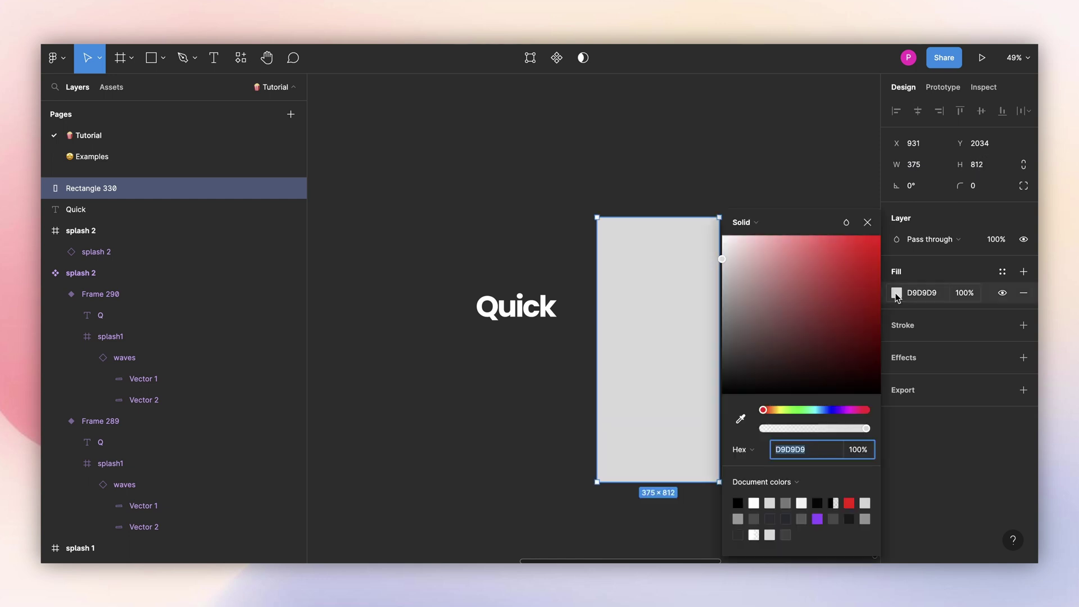
left_click_drag(812, 287, 714, 398)
left_click(866, 221)
key("Escape")
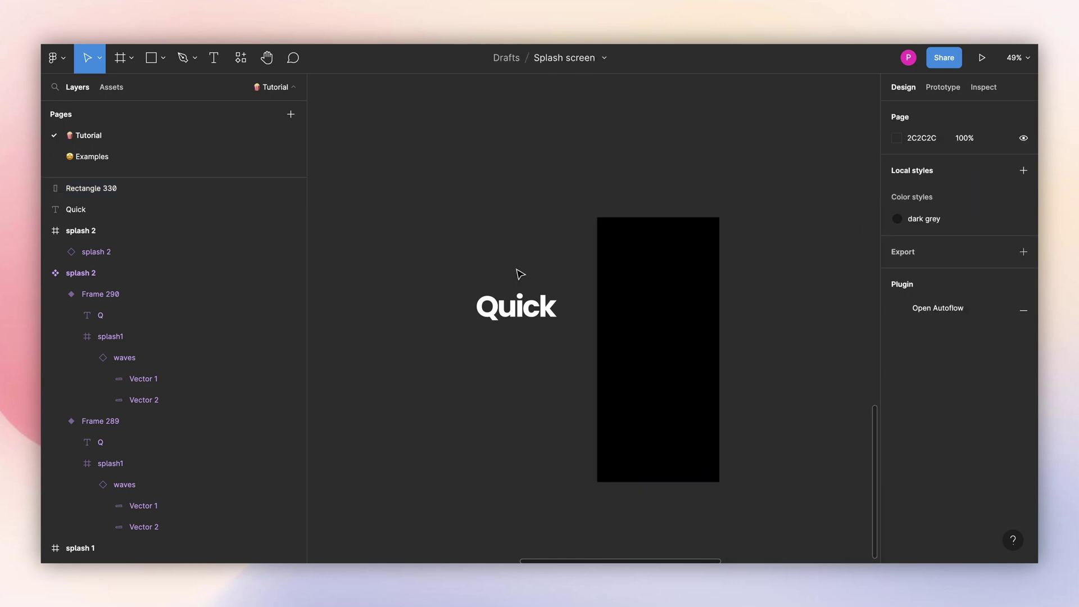
Bring the Quick text above the black rectangle in the layer order and centre it on the rectangle.
left_click_drag(116, 210, 108, 183)
left_click_drag(492, 313, 661, 337)
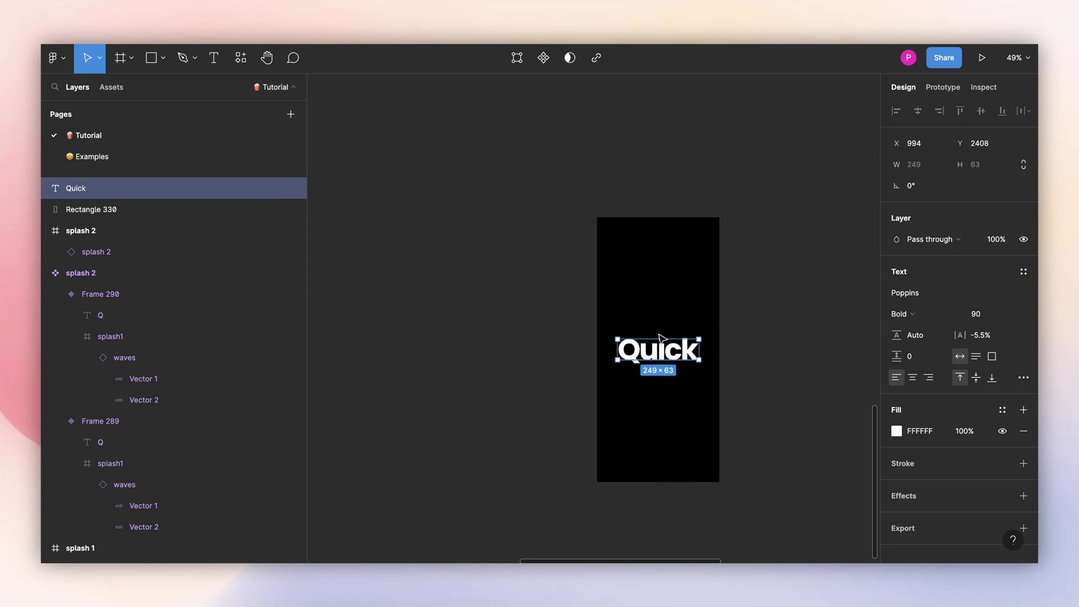
left_click(691, 296)
left_click(669, 359, "shift")
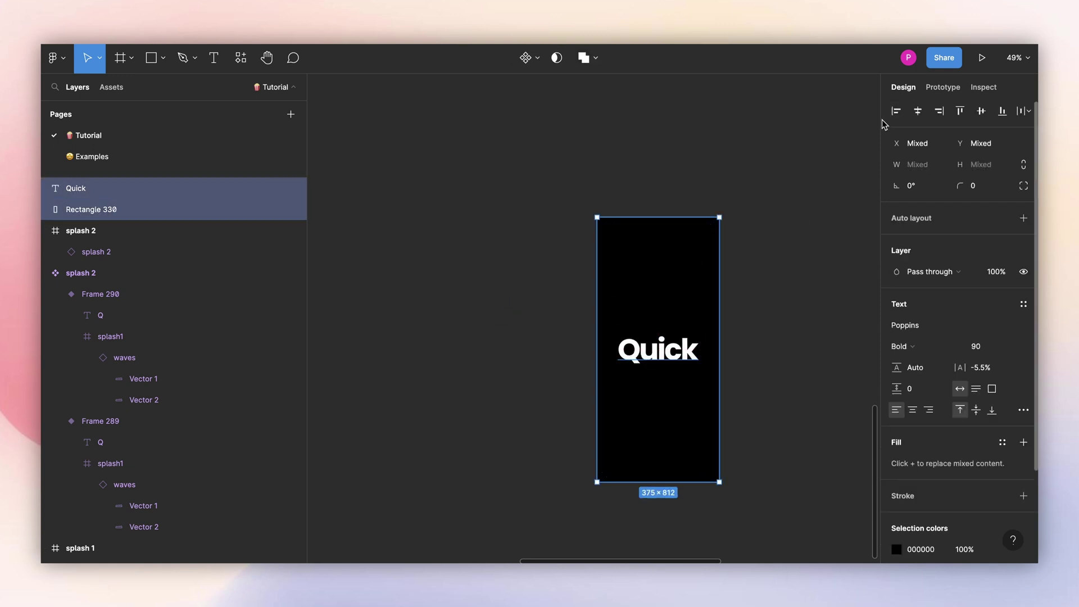
left_click(981, 111)
left_click(711, 144)
Subtract the Quick text from the black rectangle to cut the letters out of it.
left_click(120, 208)
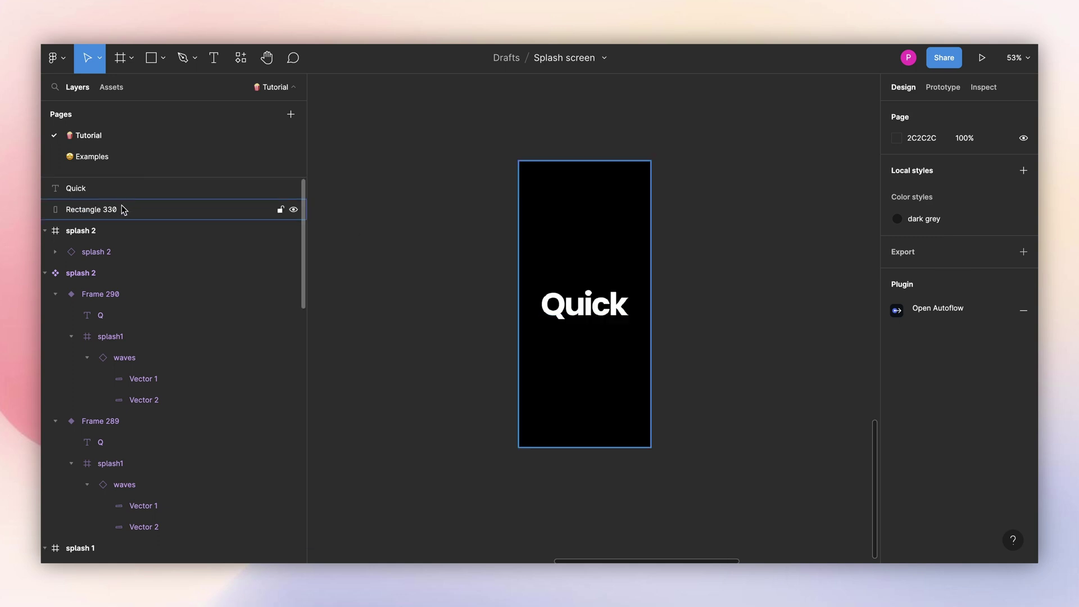
left_click(108, 189, "shift")
left_click(594, 58)
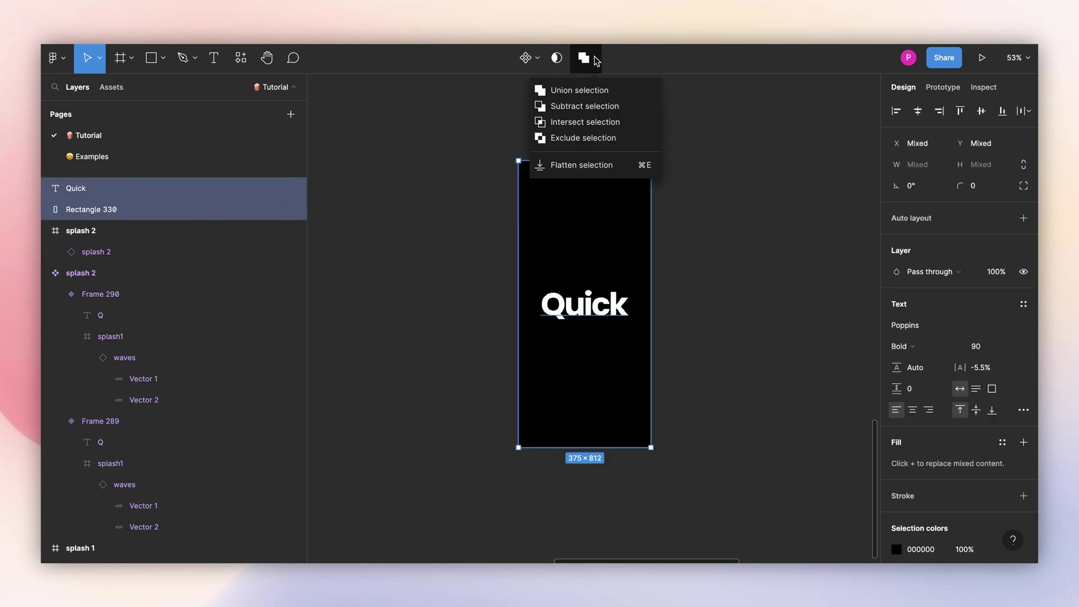
left_click(594, 112)
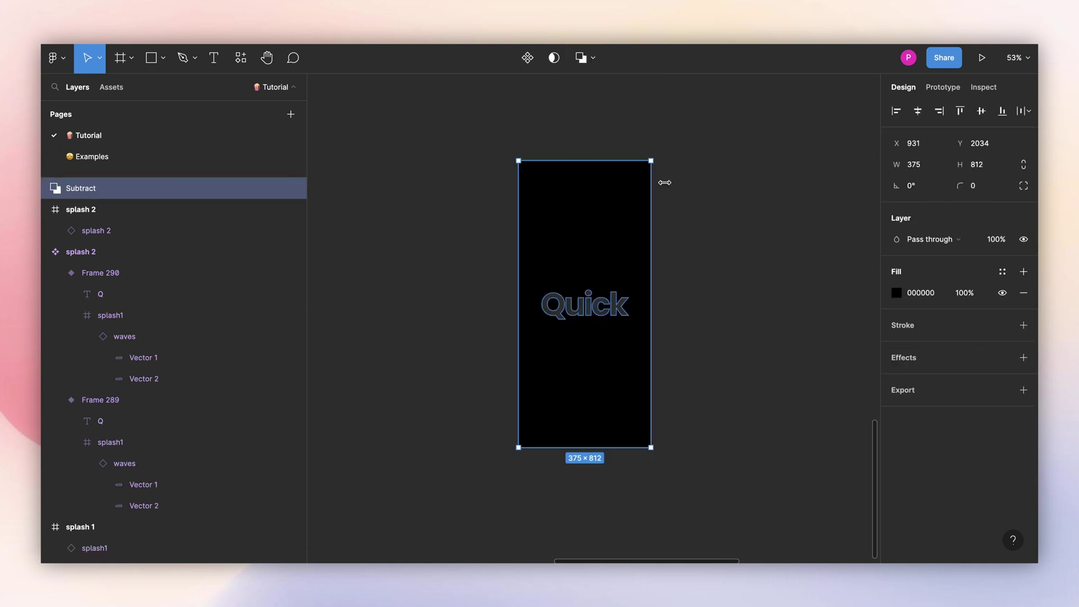
left_click(691, 188)
Add an iPhone 13 mini frame and place it directly below the splash 2 frame, aligned with it.
scroll(540, 219, "down", 5)
key("f")
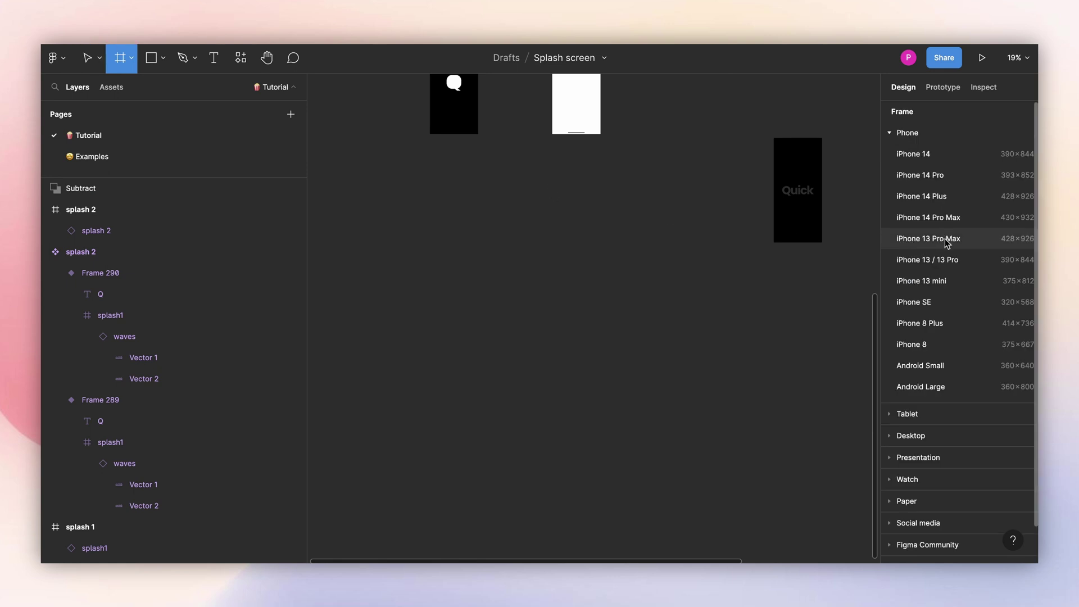
left_click(929, 281)
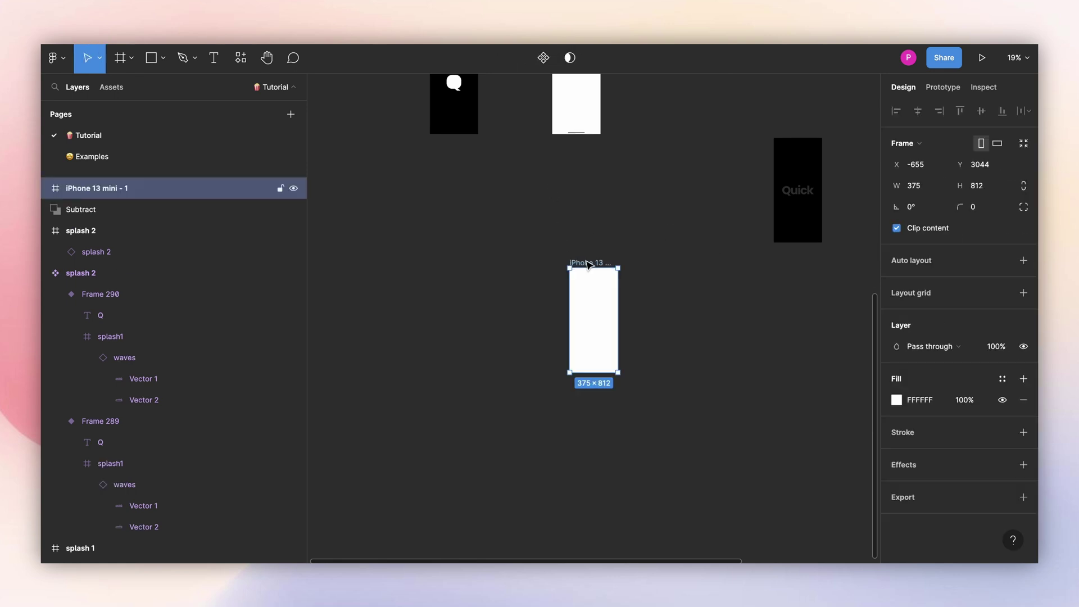
left_click_drag(588, 264, 437, 238)
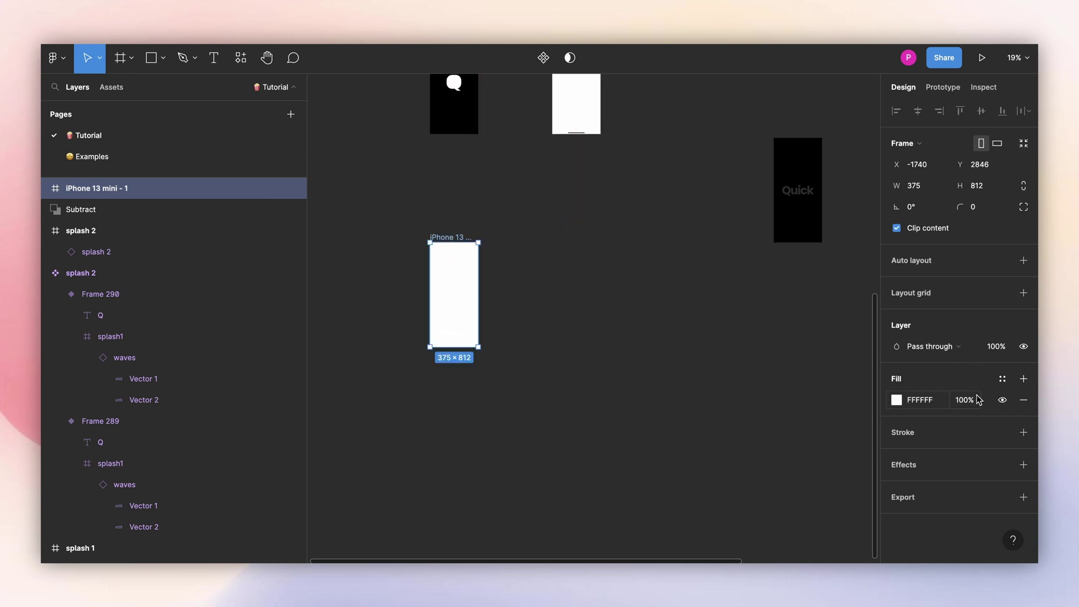
Apply the dark grey colour style to the new phone frame and rename the frame splash 3.
left_click(1002, 379)
left_click(943, 458)
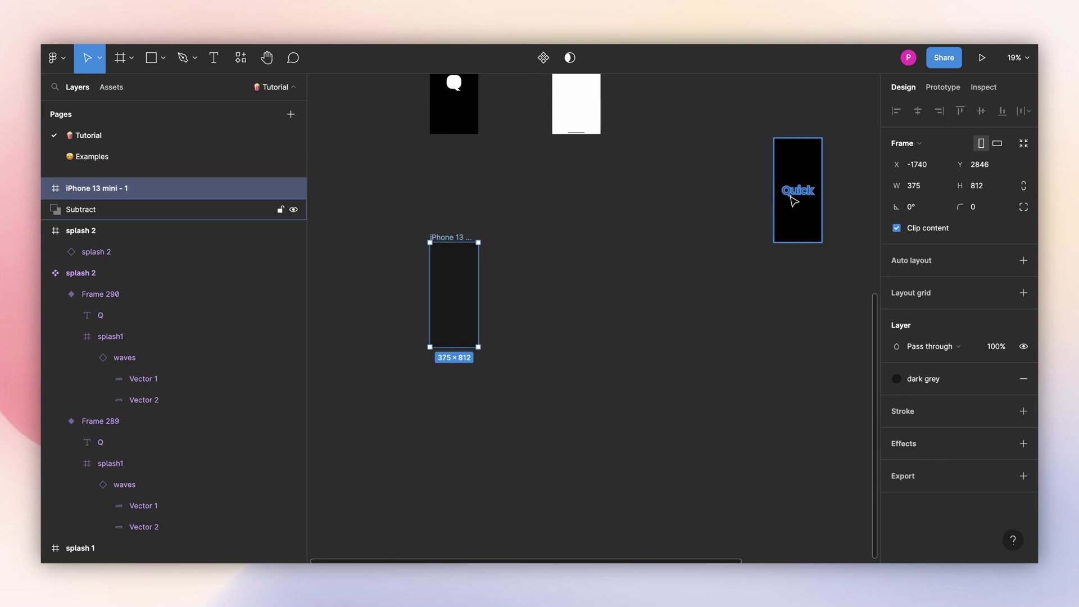
scroll(818, 194, "up", 5)
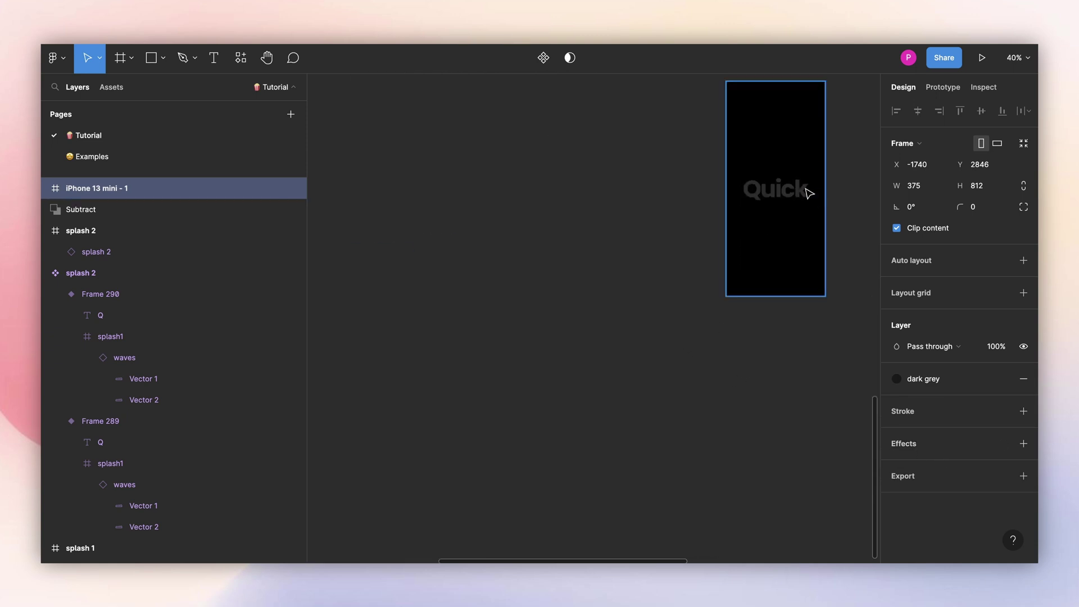
scroll(578, 217, "down", 5)
double_click(349, 241)
type("s")
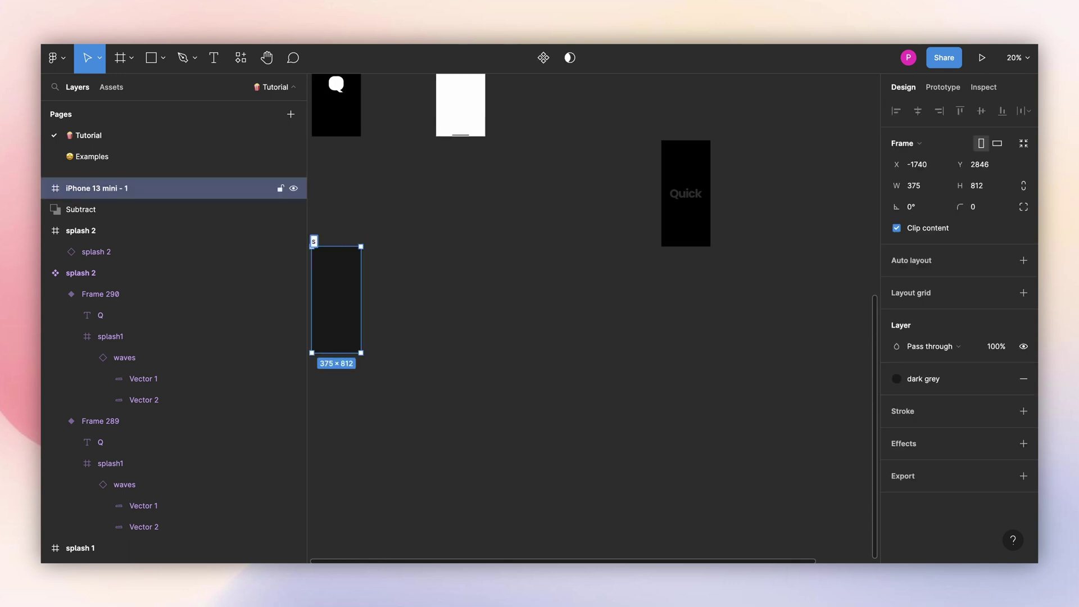
type("plash 3")
key("Return")
Place an instance of the waves component beside the Quick cutout rectangle, just off its right edge.
key("Tab")
key("shift+2")
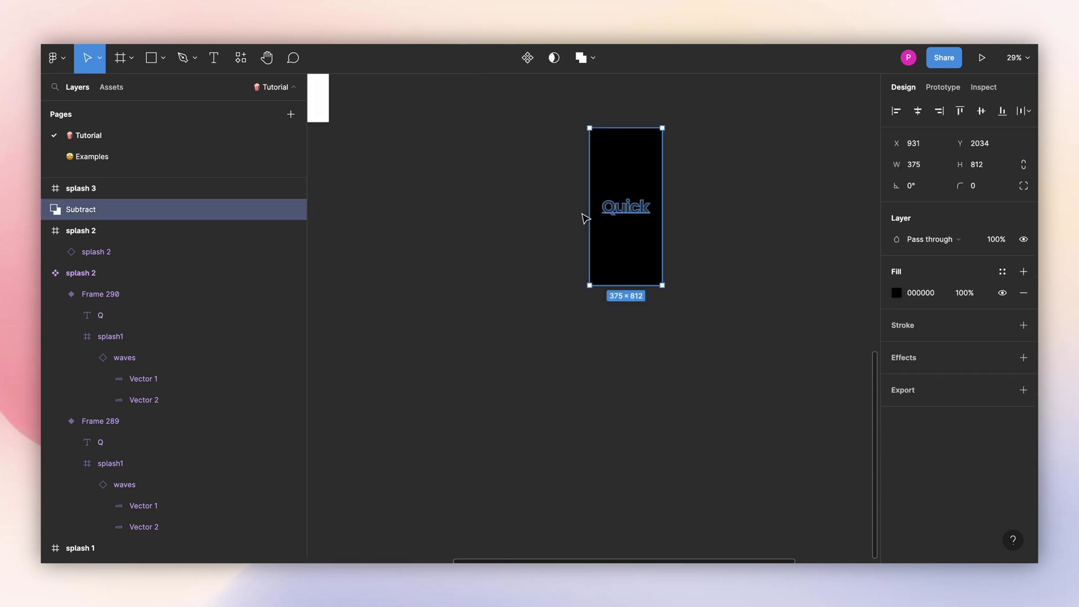
scroll(581, 217, "down", 4)
scroll(708, 209, "up", 2)
scroll(647, 169, "up", 3)
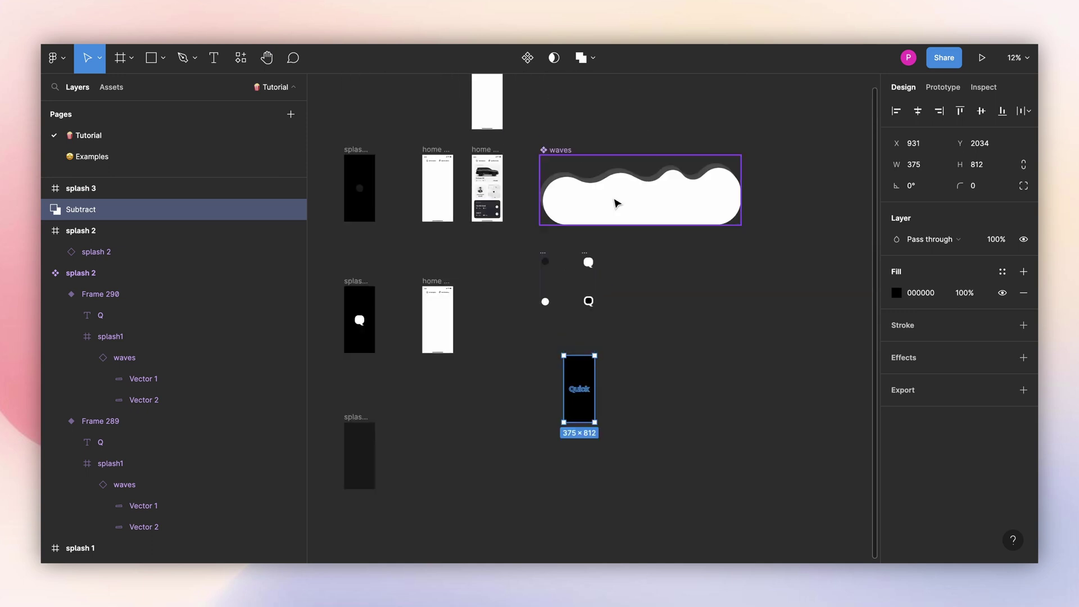
left_click(618, 203)
scroll(619, 399, "up", 4)
scroll(538, 346, "down", 1)
scroll(770, 405, "down", 2)
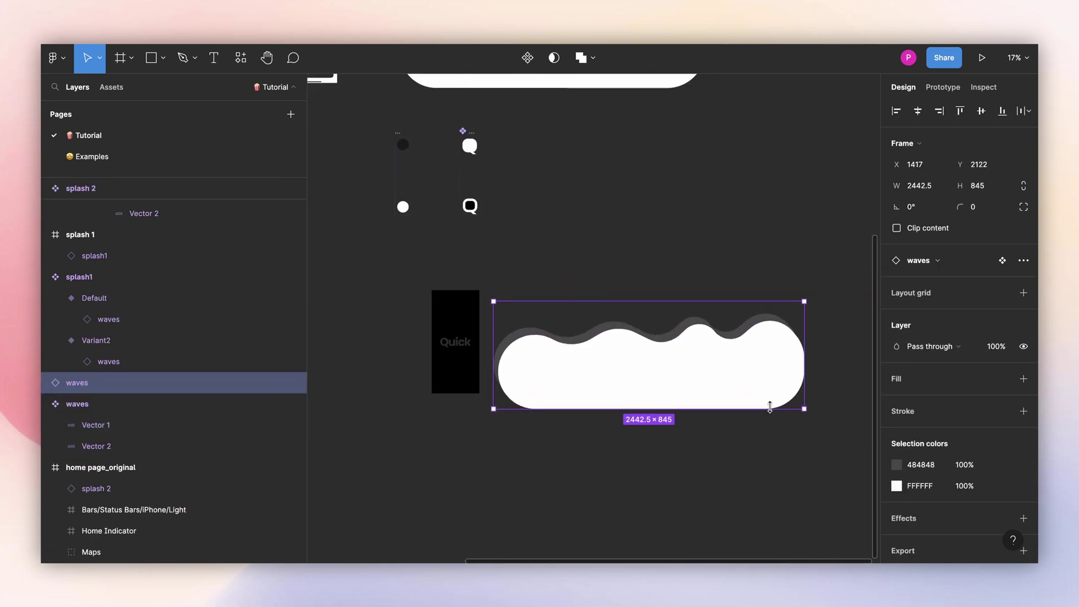
Scale the copied waves down to about 1223 × 423 and set them against the right edge of the Quick rectangle.
scroll(807, 315, "up", 3)
key("k")
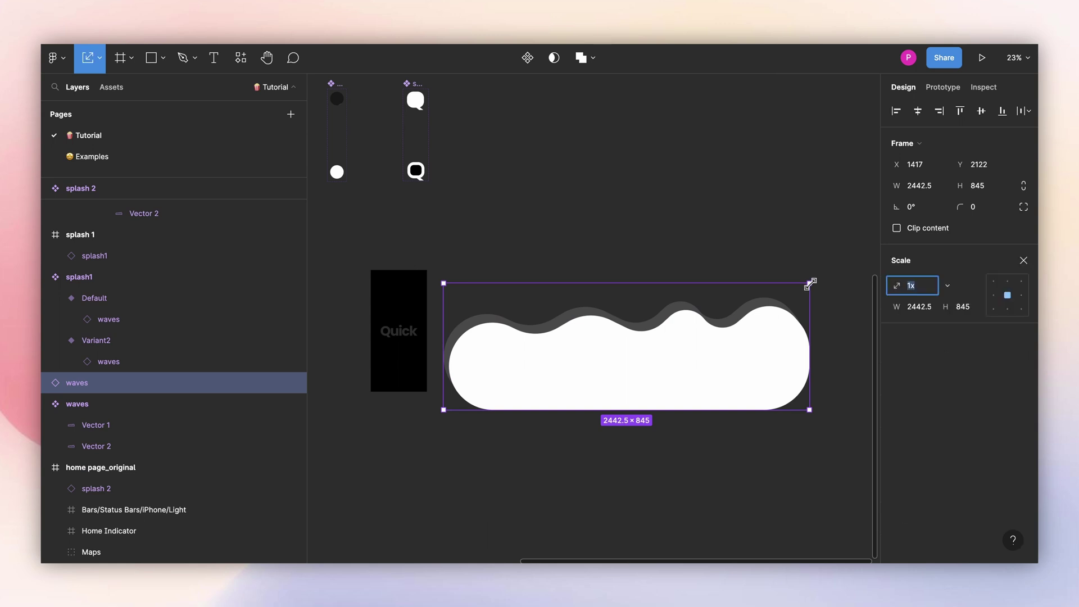
left_click_drag(810, 284, 627, 347)
scroll(522, 401, "up", 2)
left_click_drag(522, 401, 496, 358)
key("Escape")
scroll(478, 248, "down", 2)
scroll(478, 248, "up", 3)
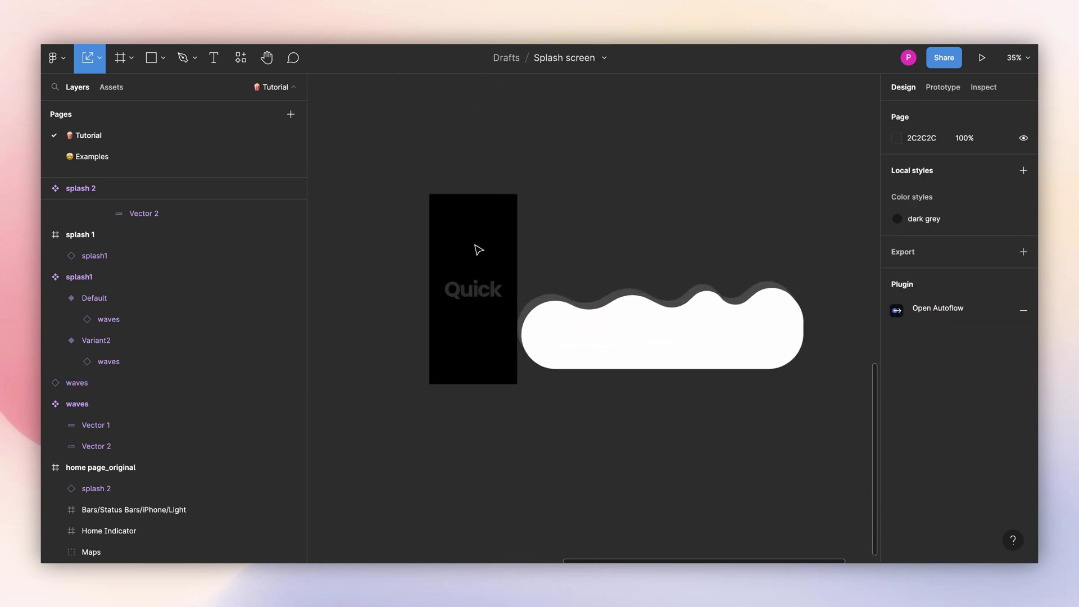
Wrap the subtracted Quick shape in its own frame.
left_click(482, 246)
right_click(471, 252)
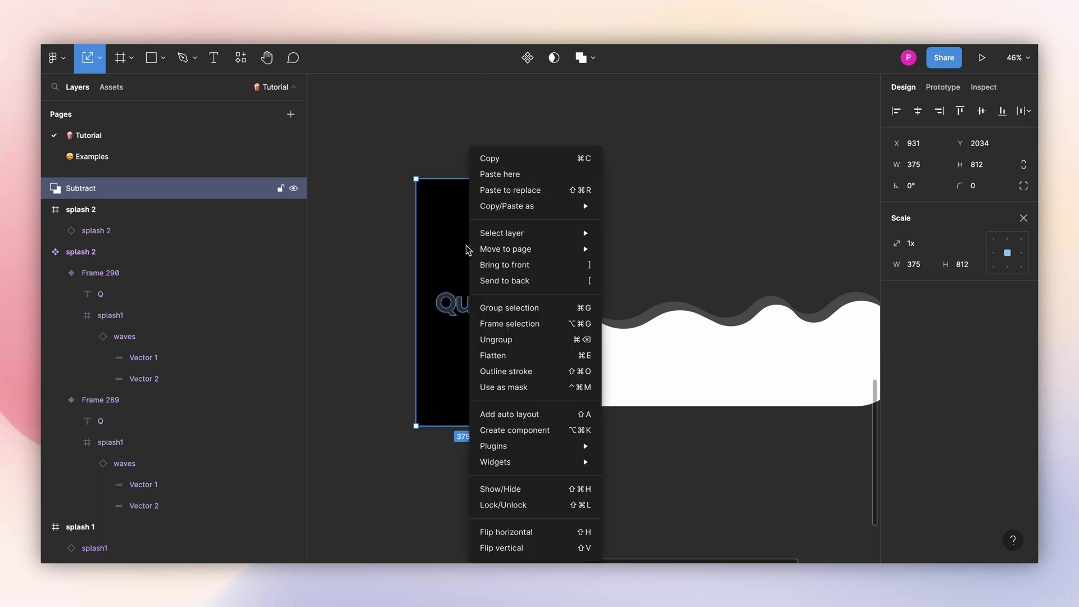
mouse_move(506, 214)
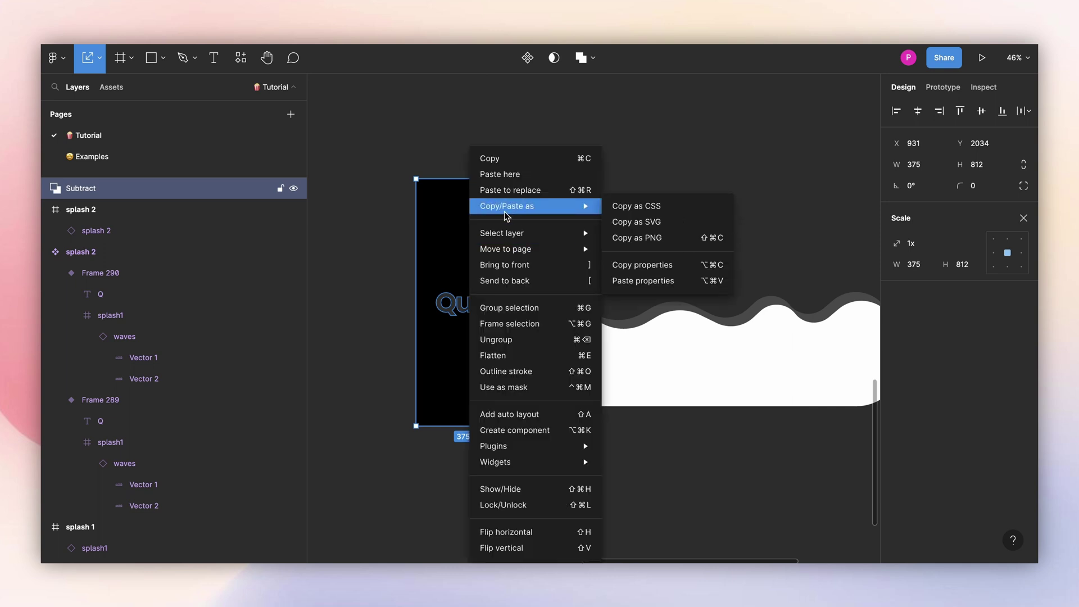
left_click(303, 190)
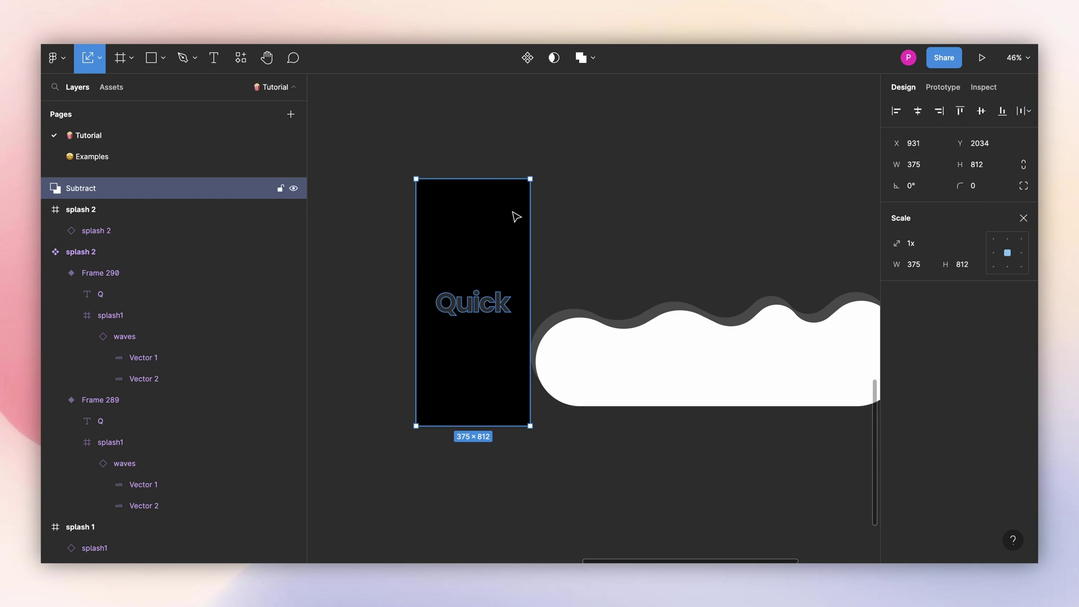
right_click(513, 147)
left_click(564, 320)
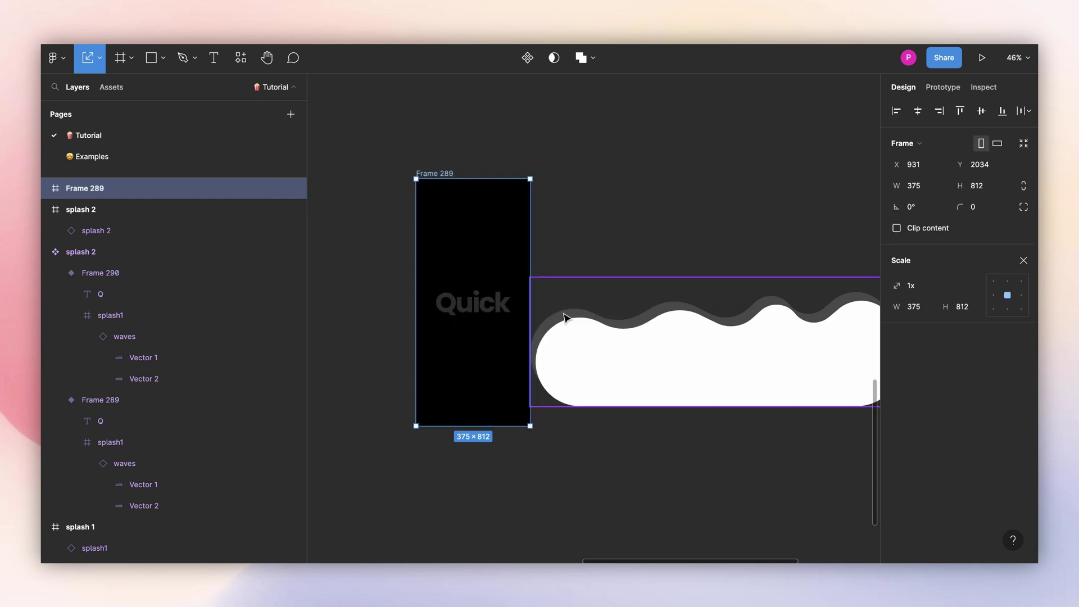
Move the scaled waves layer into the new frame, above the Subtract shape.
left_click(612, 332)
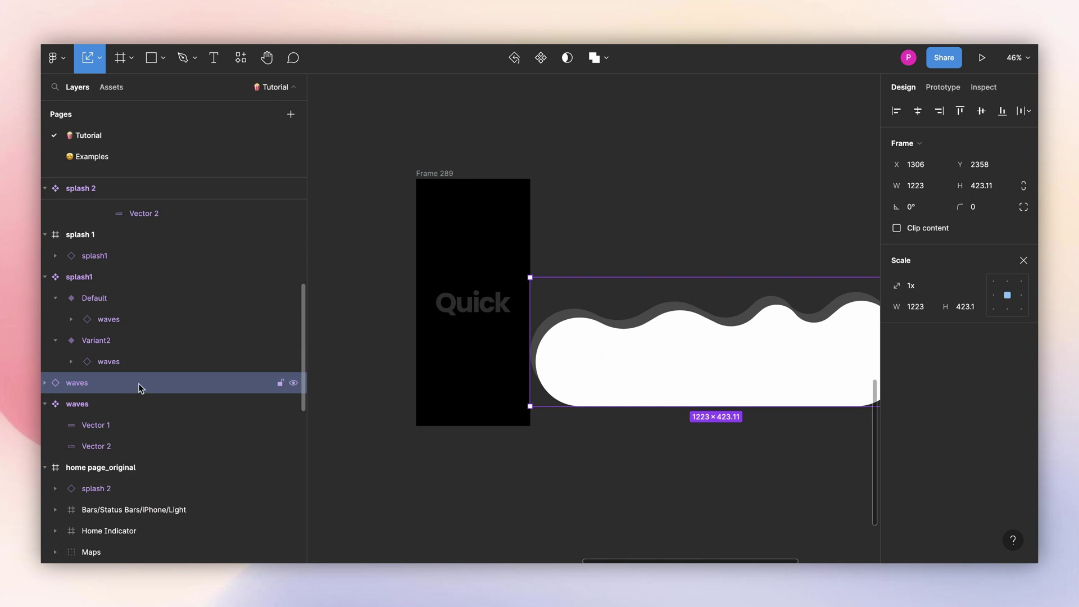
left_click_drag(140, 388, 126, 211)
scroll(602, 360, "up", 2)
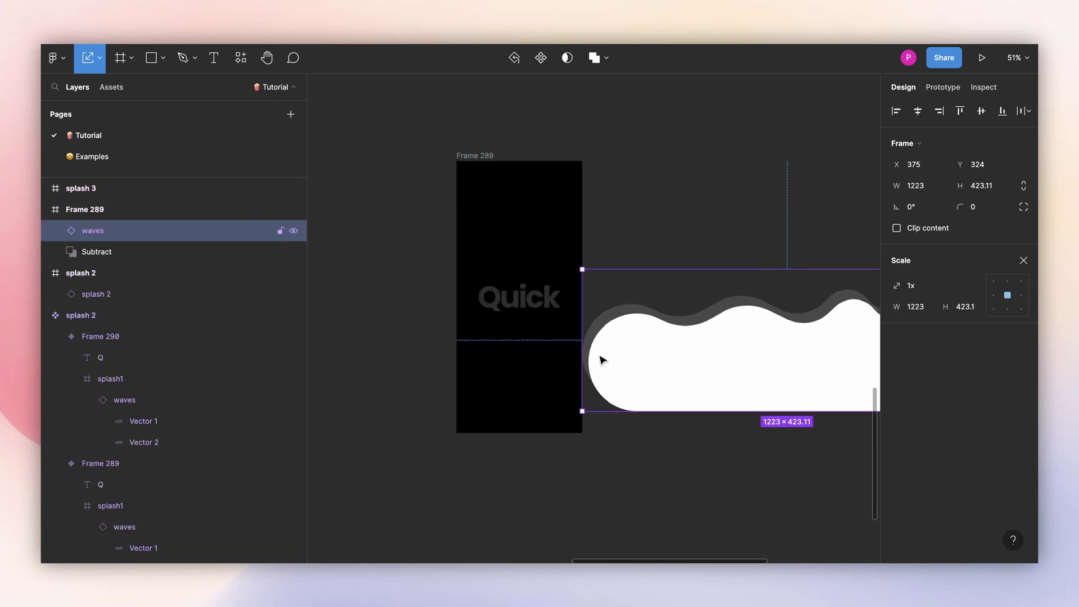
Nudge the waves left and up to X 245, Y 314 within the frame so they overlap the rectangle.
key("shift+Left")
key("shift+Left")
key("shift+Left")
key("shift+Left")
key("shift+Left")
key("shift+Left")
key("shift+Left")
key("shift+Left")
key("shift+Left")
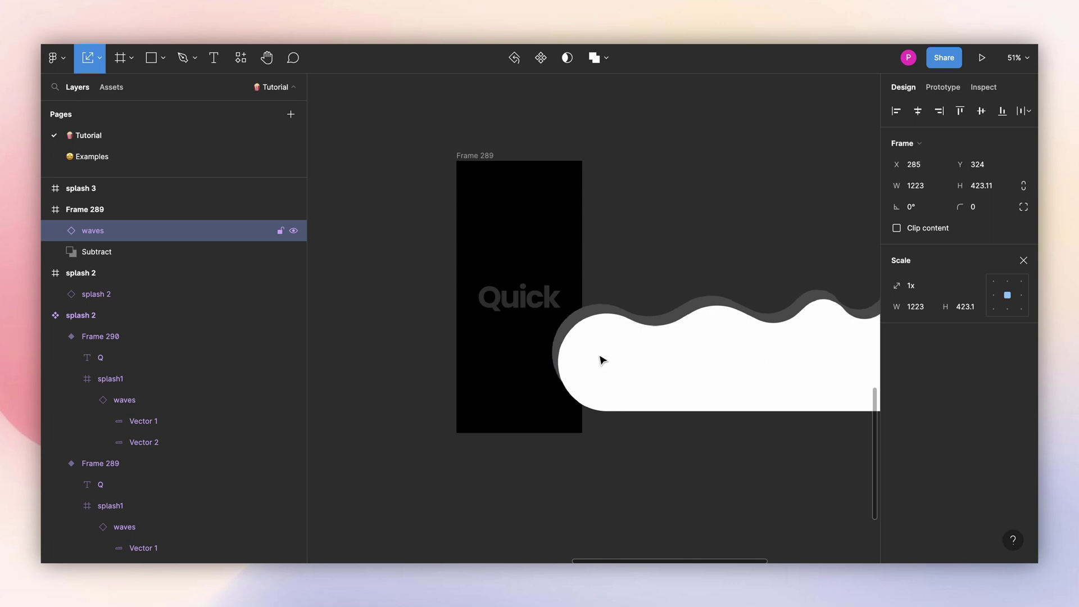
key("shift+Up")
key("shift+Left")
key("shift+Left")
key("shift+Left")
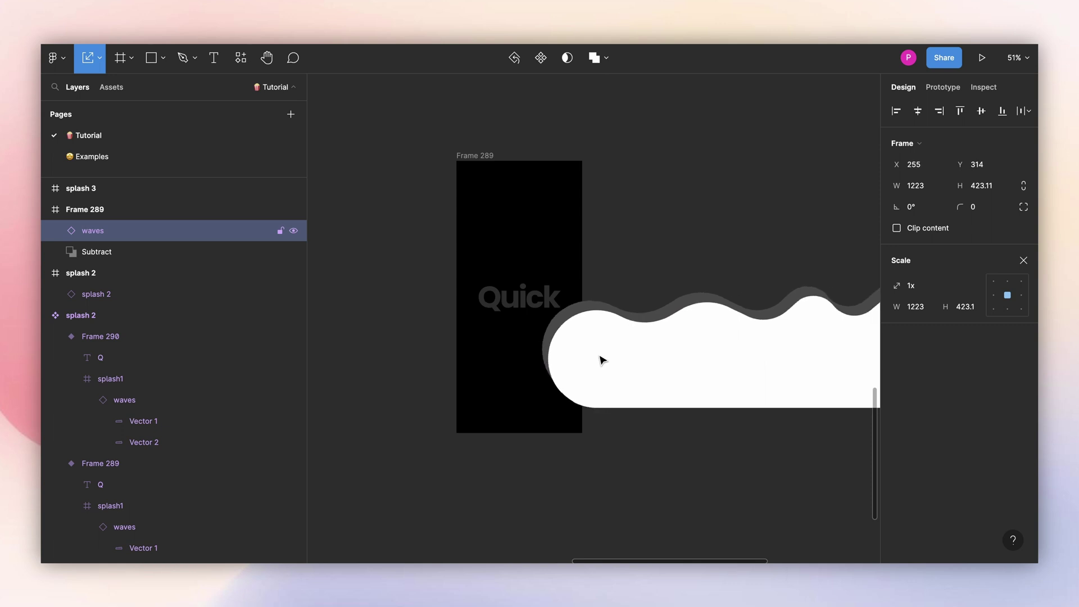
key("shift+Left")
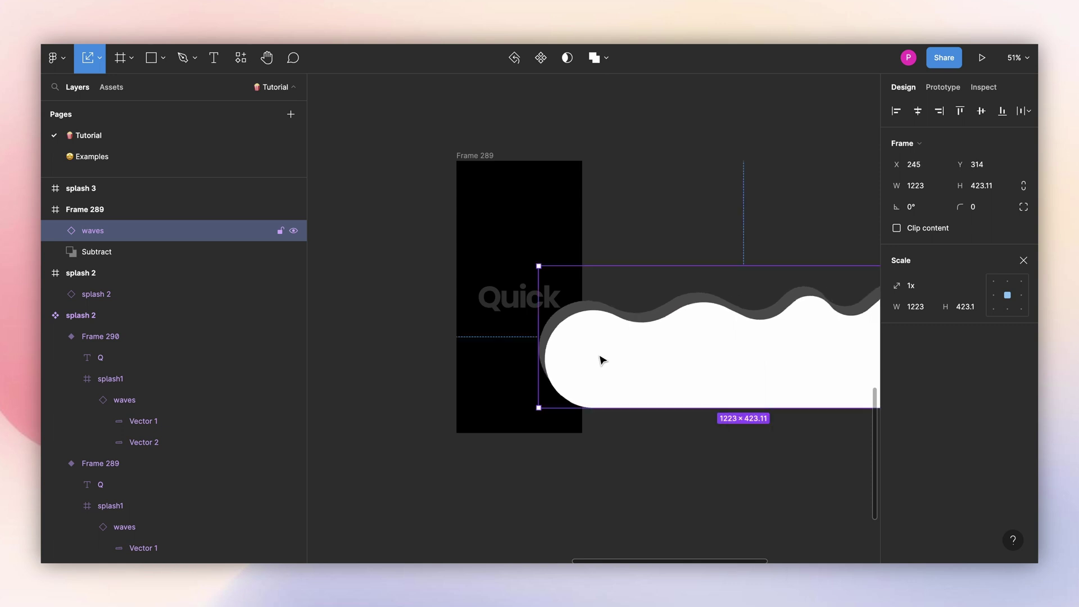
Turn the frame holding the Quick shape and waves into a component and add a second variant.
left_click(640, 202)
scroll(640, 203, "down", 5)
left_click(585, 174)
scroll(671, 186, "up", 3)
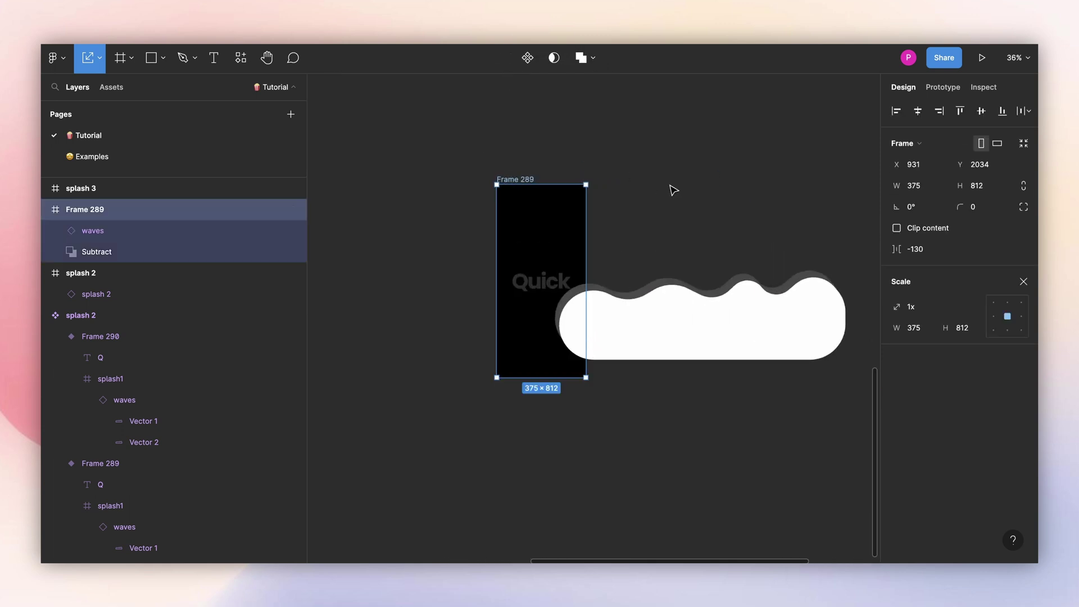
key("super+alt+k")
left_click(528, 57)
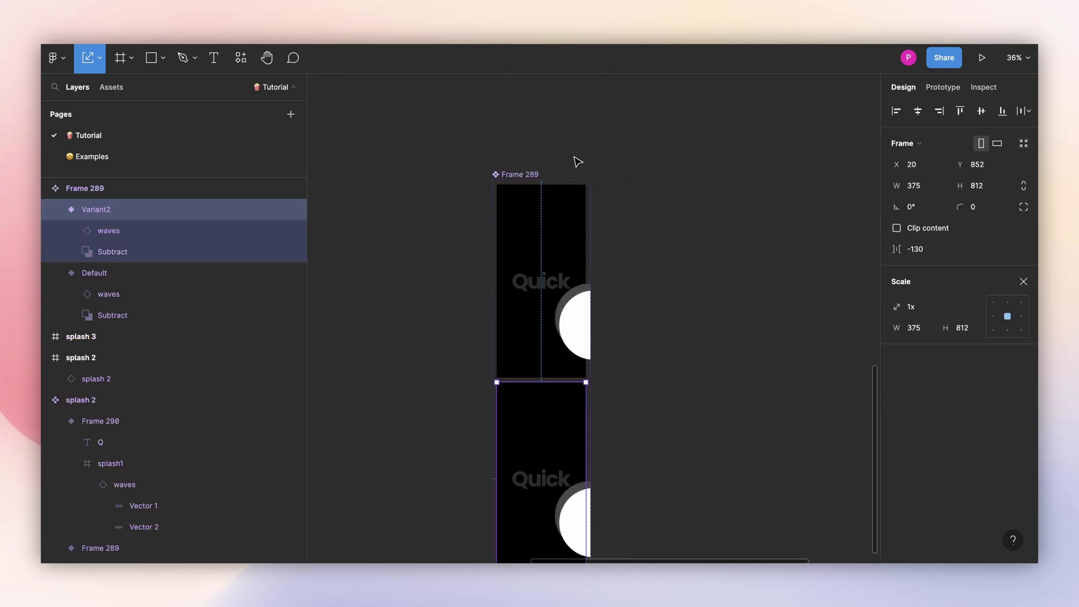
Turn off content clipping on the two-variant component set.
scroll(578, 161, "down", 2)
left_click(532, 163)
left_click(533, 167)
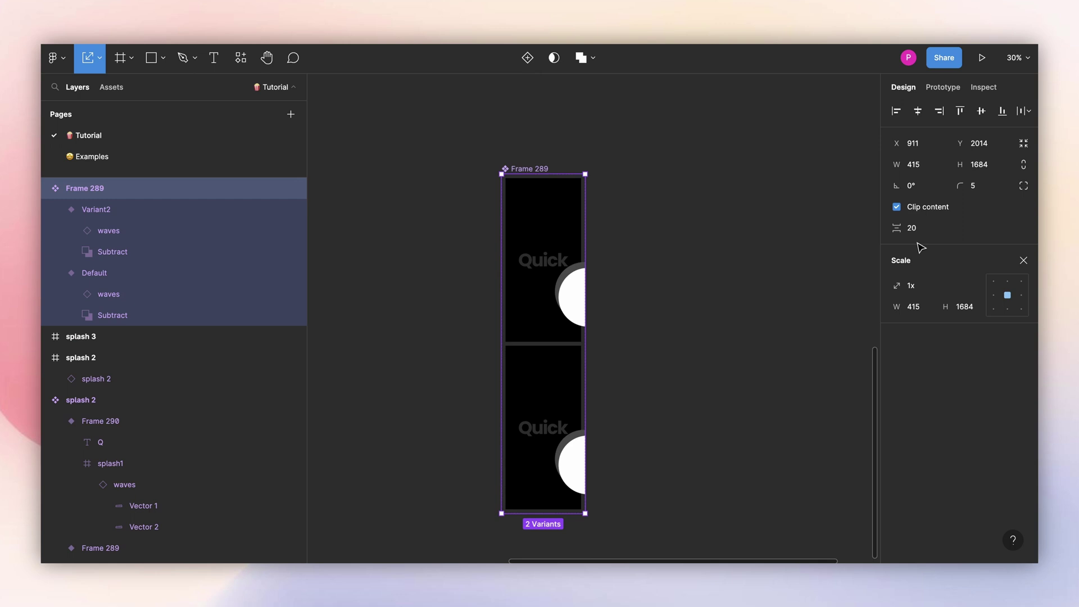
left_click(897, 208)
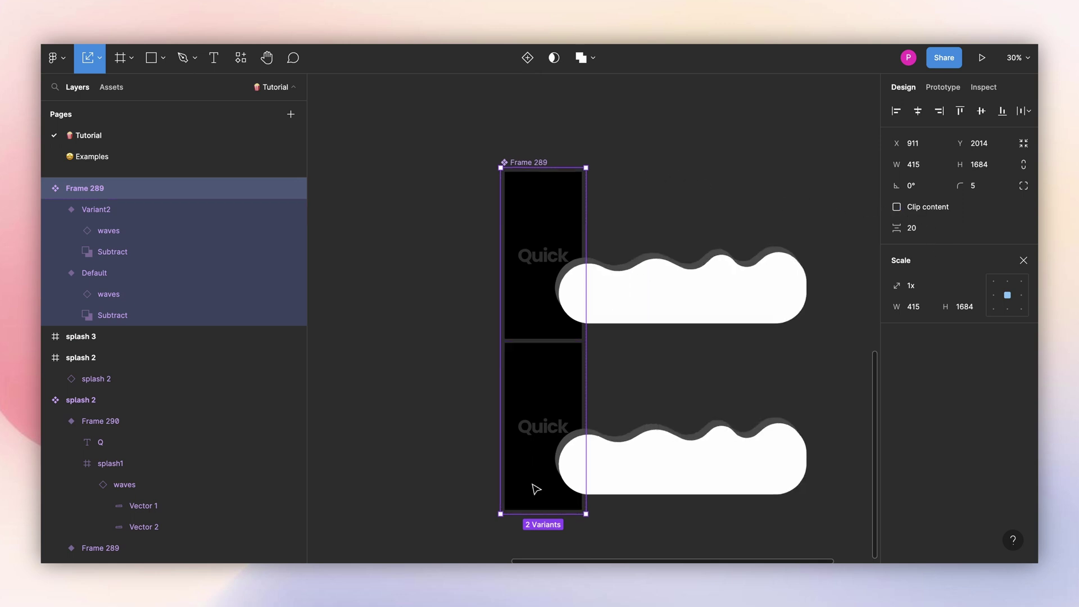
Shift the waves in Variant2 left across the Quick shape to X -735.
scroll(537, 489, "up", 3)
left_click(636, 478)
scroll(647, 467, "down", 3)
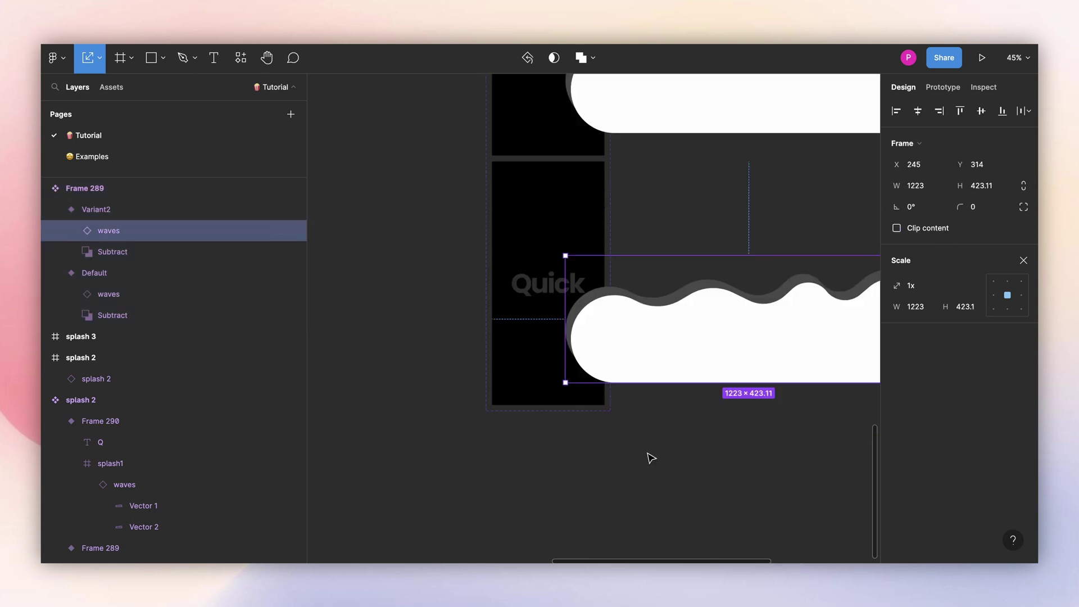
key("shift+Left")
key("shift+Left")
key("shift+Left")
key("shift+Left")
key("shift+Left")
key("shift+Left")
key("shift+Left")
key("shift+Left")
key("shift+Left")
key("shift+Left")
key("shift+Left")
key("shift+Left")
key("shift+Left")
key("shift+Left")
key("shift+Left")
key("shift+Left")
key("shift+Left")
key("shift+Left")
key("shift+Left")
key("shift+Left")
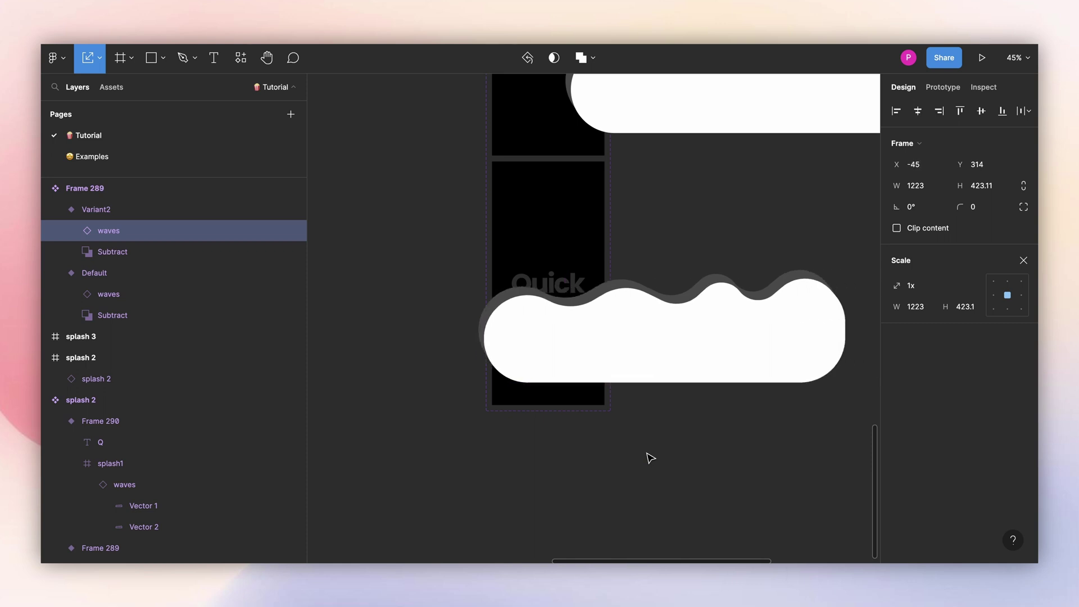
key("shift+Left")
key("shift+Left")
key("shift+Left")
key("shift+Left")
key("shift+Left")
key("shift+Left")
key("shift+Left")
key("shift+Left")
key("shift+Left")
key("shift+Left")
key("shift+Left")
key("shift+Left")
key("shift+Left")
key("shift+Left")
key("shift+Left")
key("shift+Left")
key("shift+Left")
key("shift+Left")
key("shift+Left")
key("shift+Left")
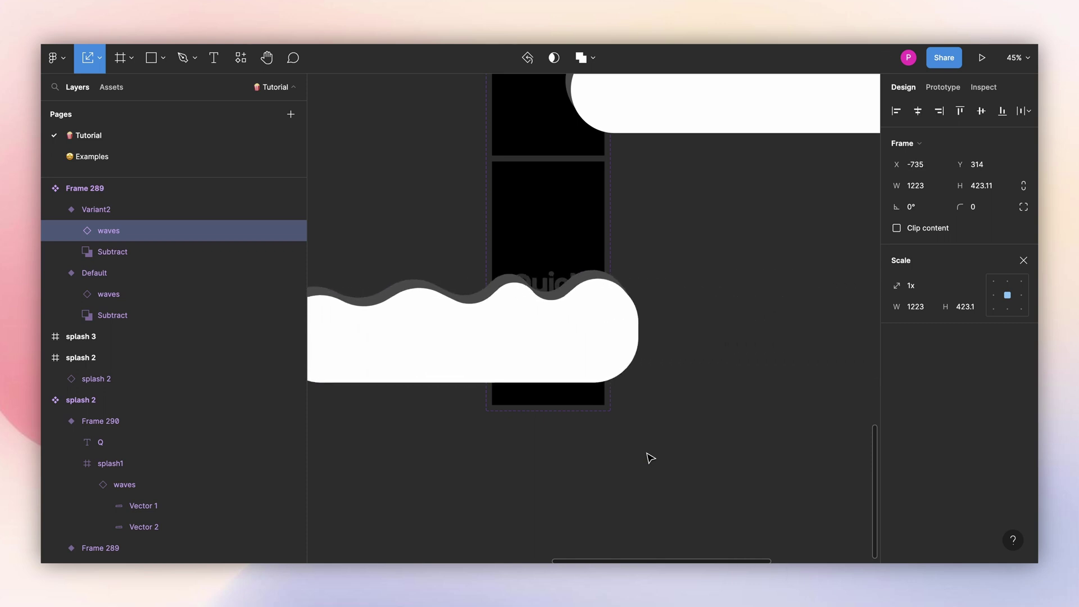
scroll(647, 458, "down", 1)
left_click(687, 416)
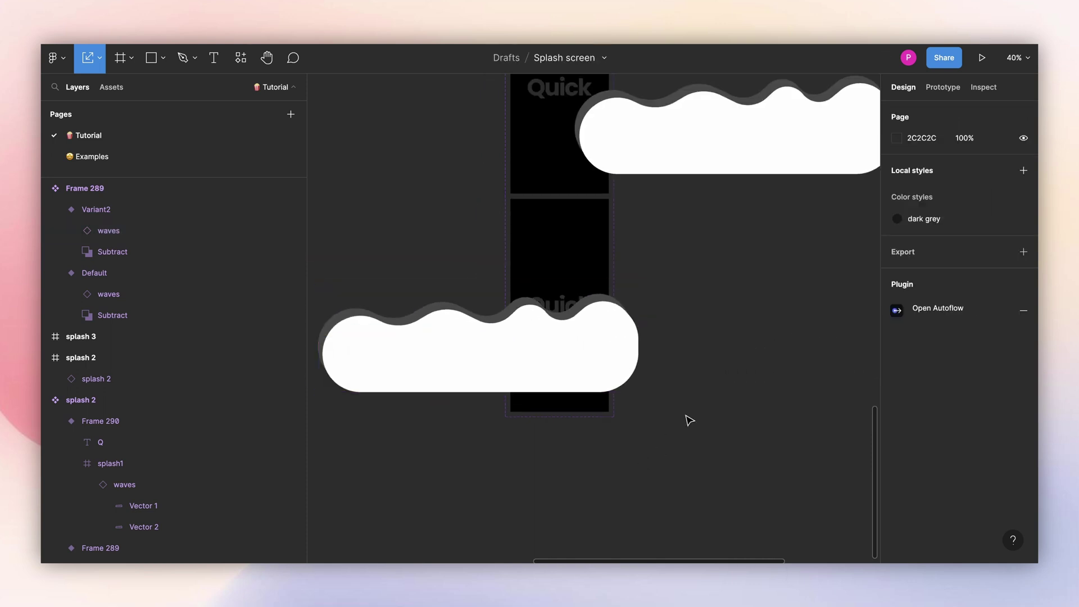
Order the waves beneath the Subtract shape in both variants and reposition Variant2's waves to X -765, Y 214.
scroll(687, 416, "up", 3)
left_click_drag(144, 301, 147, 321)
left_click(534, 480)
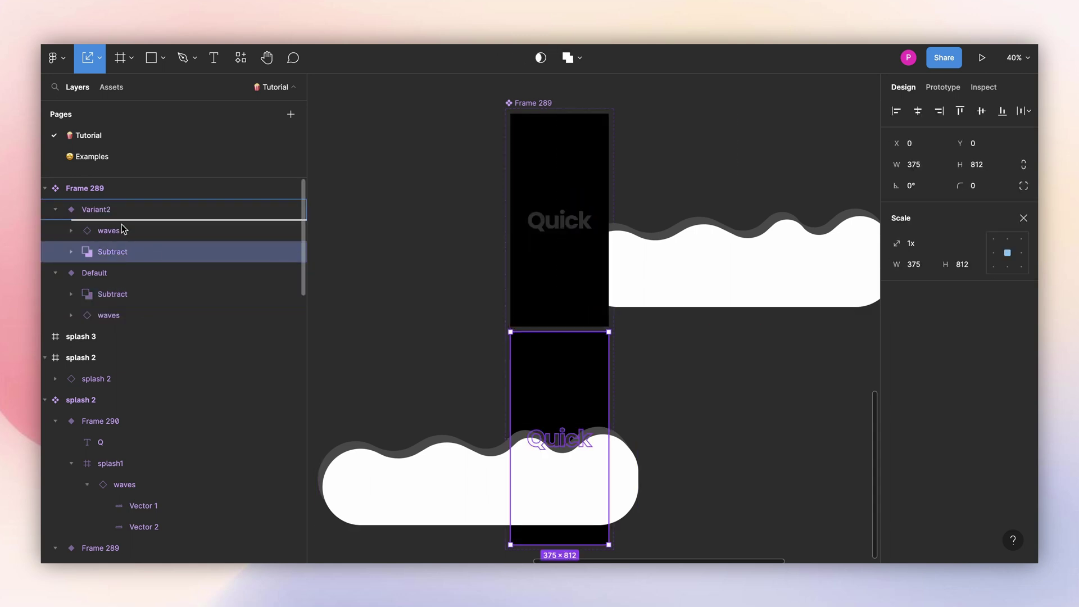
left_click_drag(157, 230, 157, 259)
scroll(463, 361, "down", 3)
scroll(463, 361, "up", 4)
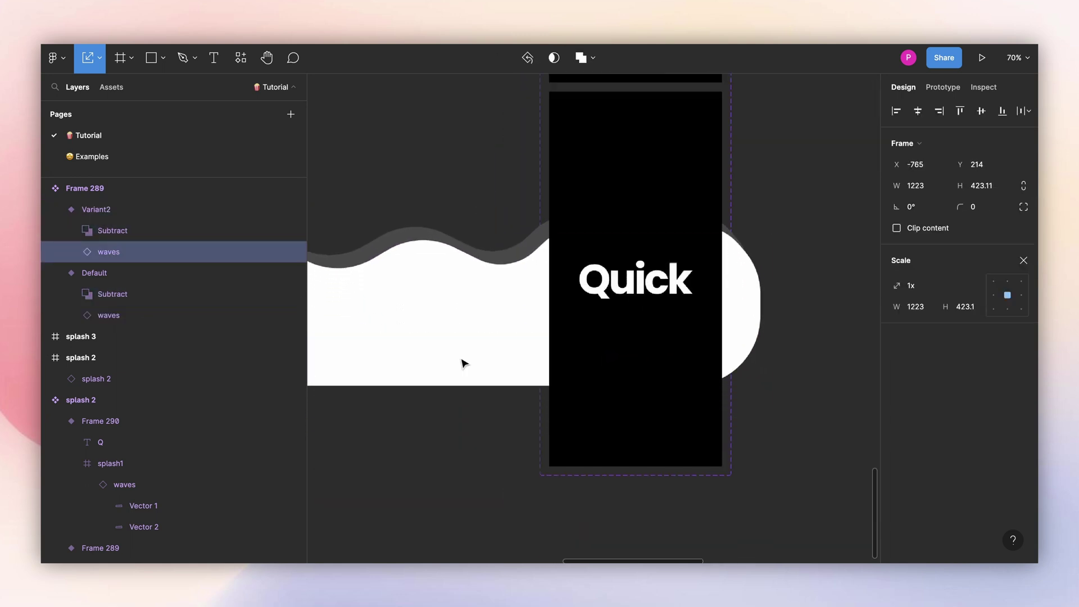
Turn on content clipping for both the Default variant and Variant2.
scroll(463, 361, "down", 4)
left_click(621, 298)
left_click(559, 163)
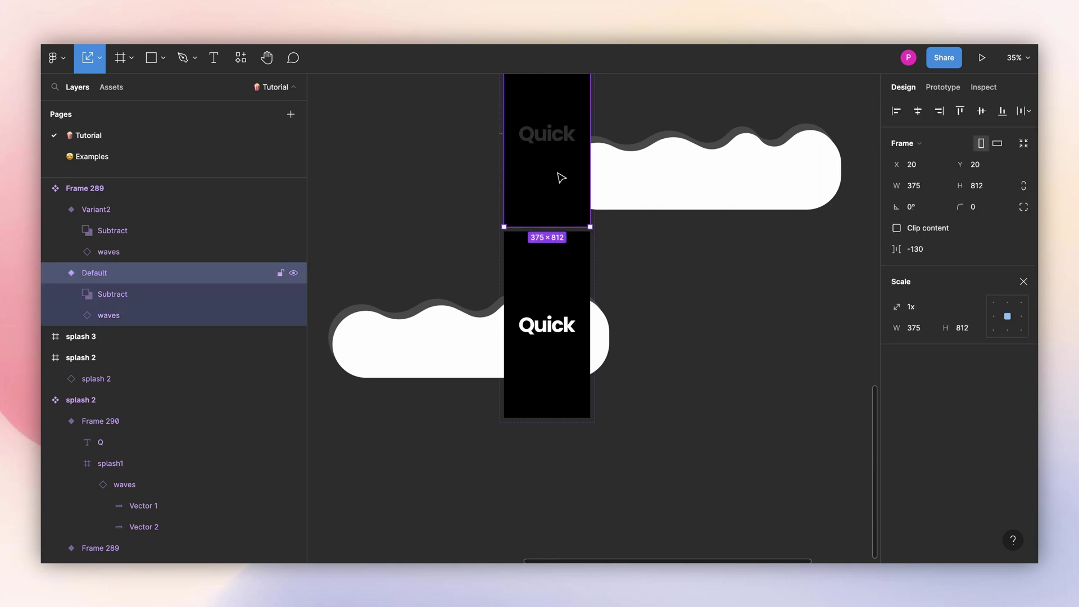
left_click(554, 287, "shift")
left_click(897, 228)
left_click(773, 309)
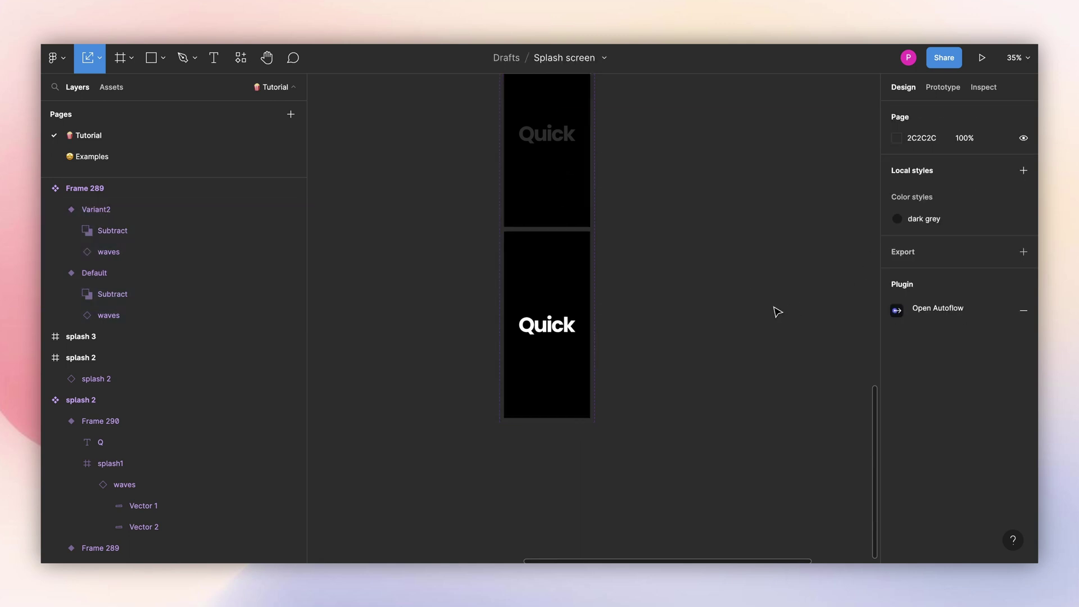
Connect the Default variant to Variant2 with a prototype interaction.
scroll(641, 257, "up", 2)
left_click(585, 228)
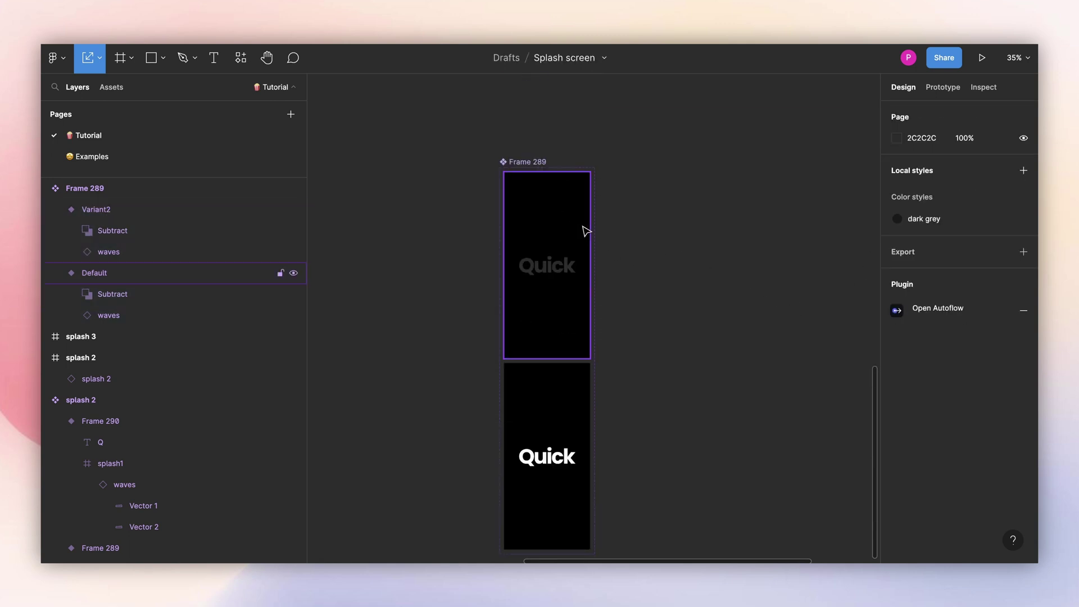
left_click(941, 90)
left_click_drag(590, 267, 575, 381)
scroll(590, 354, "down", 2)
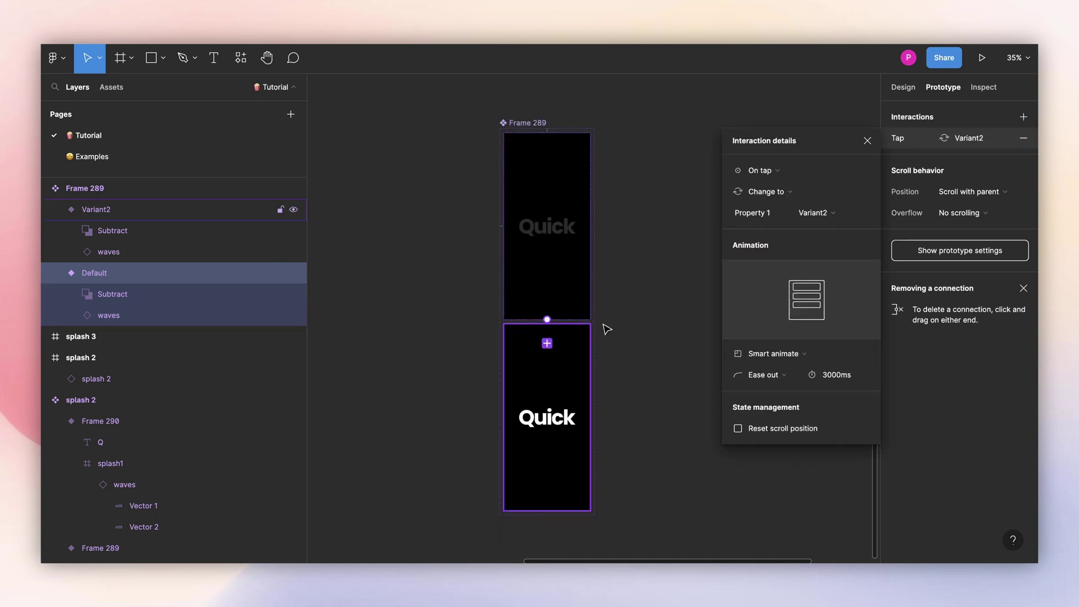
Set the interaction's trigger to After delay with a 1 ms delay.
left_click(783, 169)
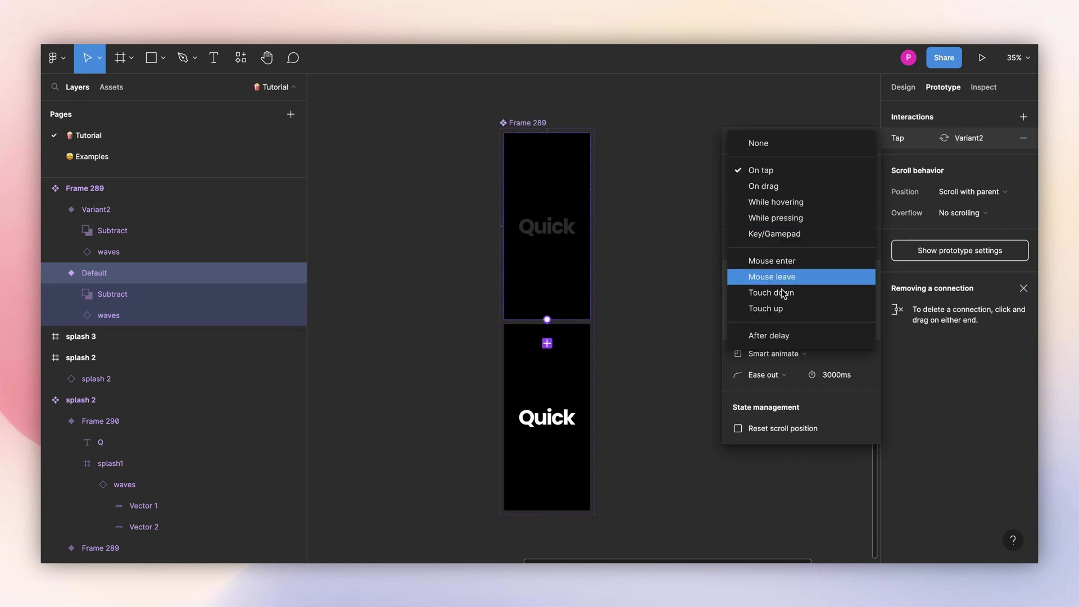
left_click(783, 335)
left_click(827, 174)
type("1")
key("Return")
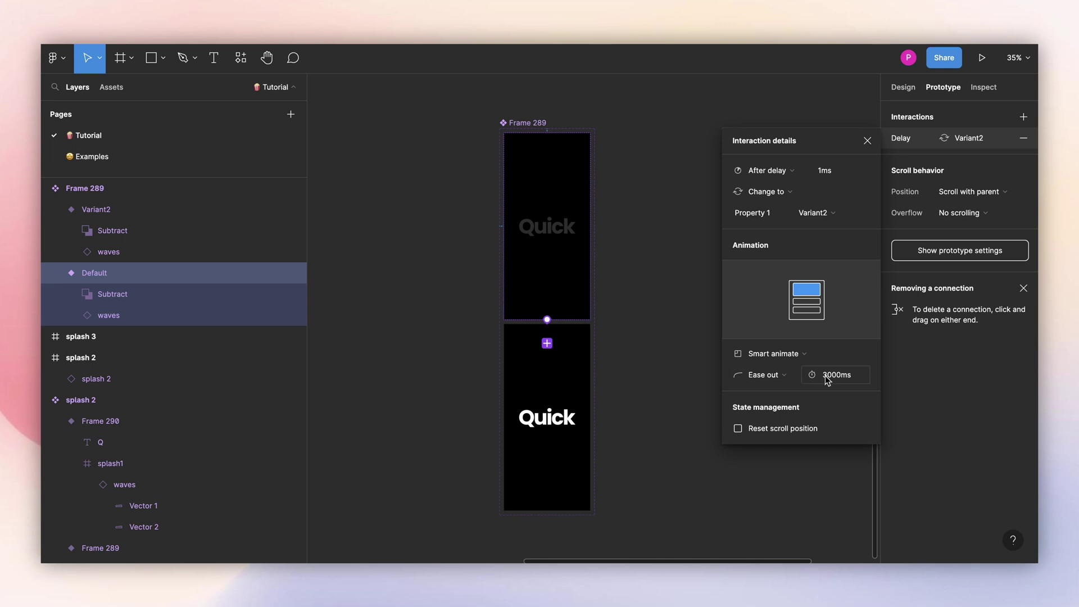
left_click(867, 141)
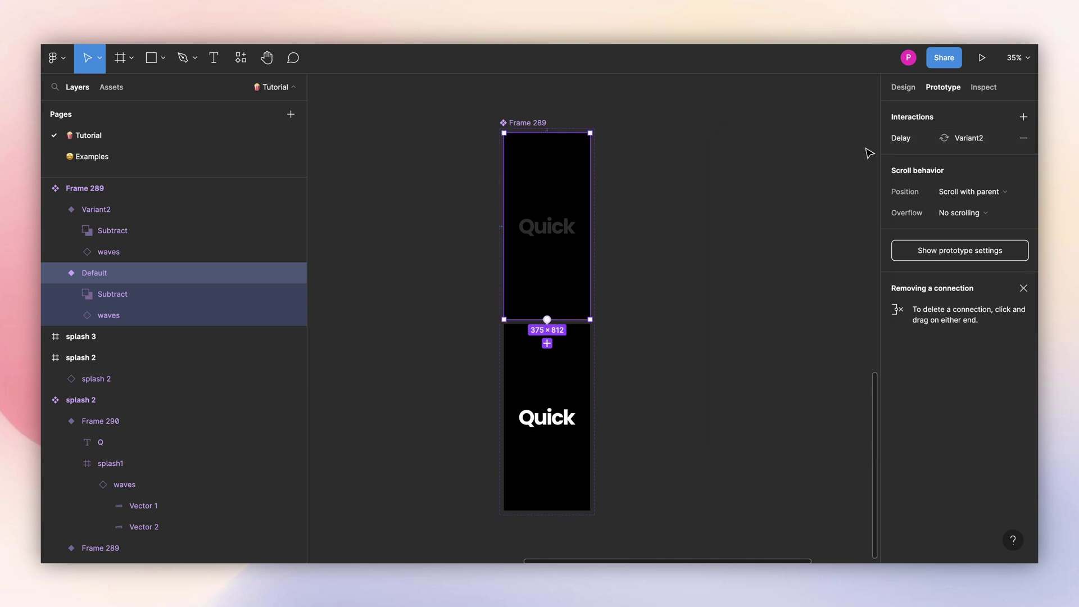
Place an instance of the Default variant beside the splash 3 frame and rename the component set splash 3.
scroll(810, 199, "down", 5)
left_click_drag(713, 224, 519, 302)
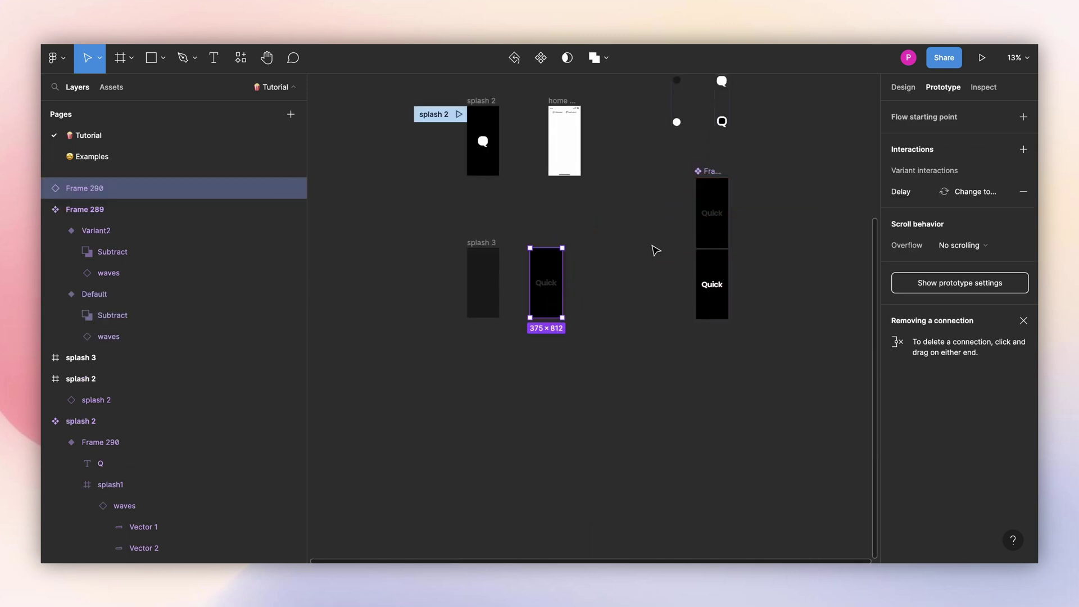
scroll(750, 207, "up", 3)
double_click(655, 164)
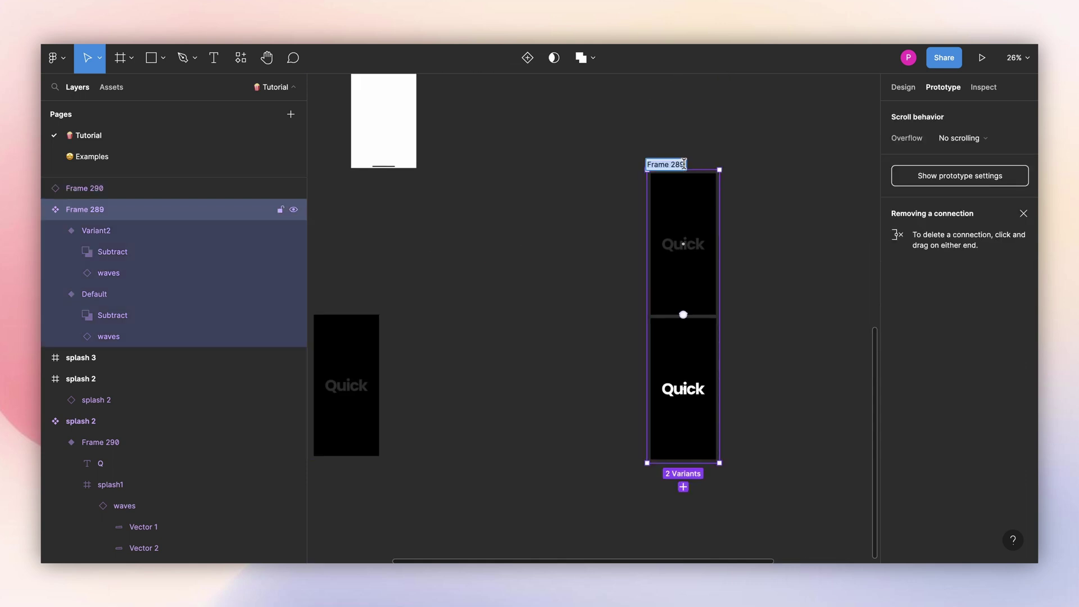
type("splash 3")
key("Return")
Place the Quick instance inside the splash 3 frame and centre it horizontally and vertically.
scroll(562, 272, "left", 5)
left_click_drag(716, 260, 590, 277)
scroll(596, 279, "up", 5)
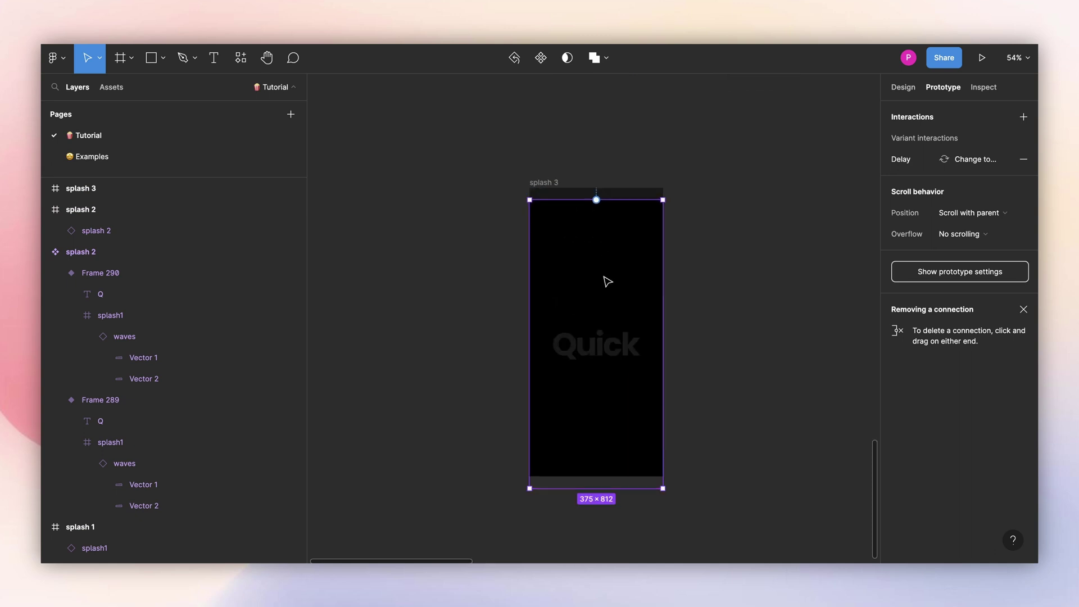
left_click(902, 87)
left_click(918, 111)
left_click(981, 111)
key("Escape")
key("ctrl+minus")
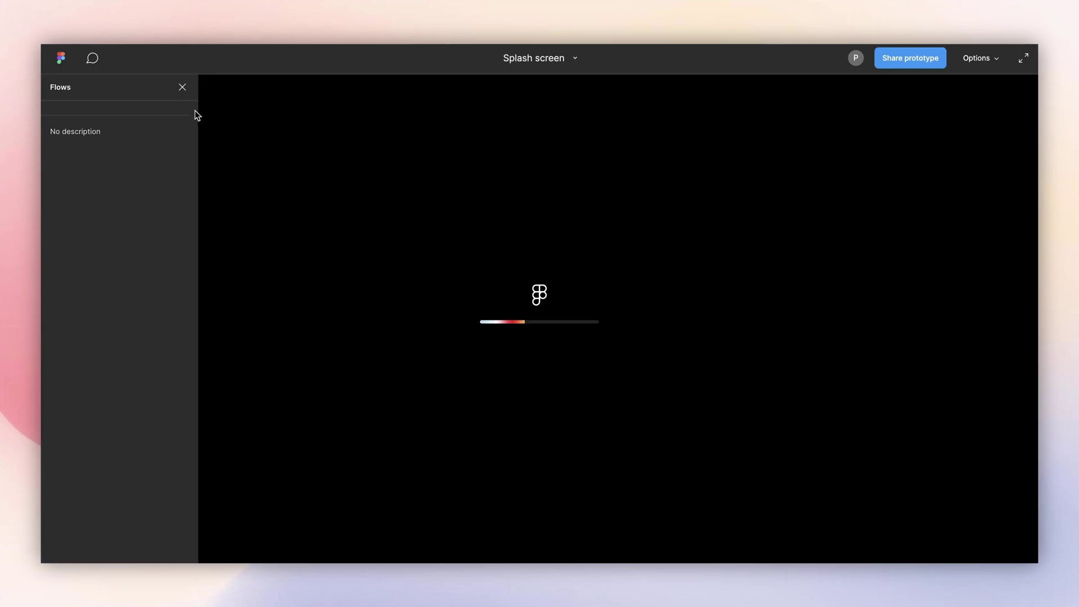
Preview the splash 3 flow and place a copy of the topmost home page_original frame beside the splash 3 frame.
left_click(181, 89)
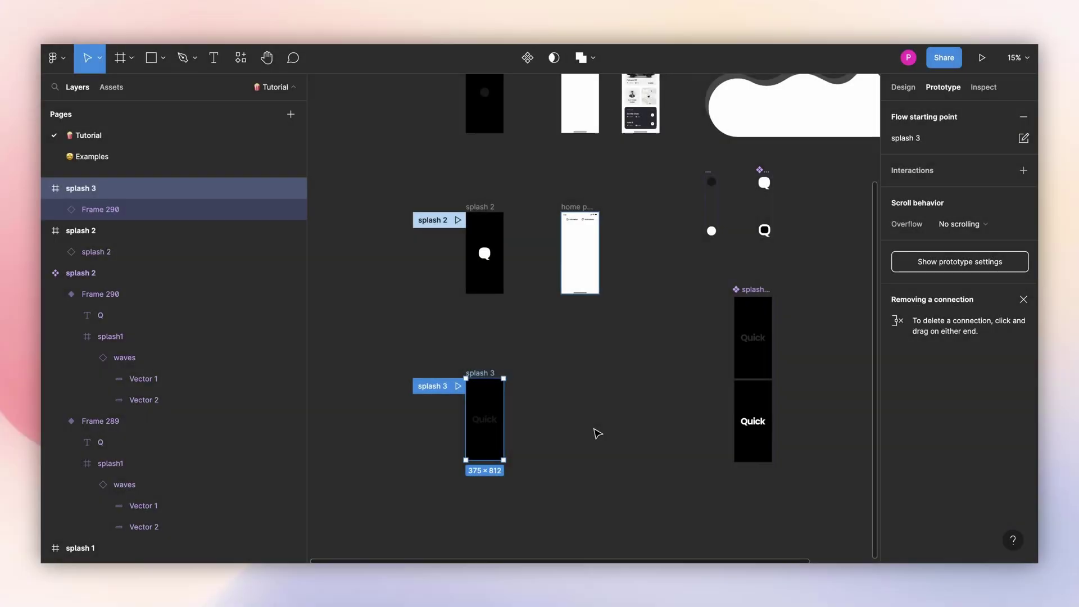
left_click(591, 430)
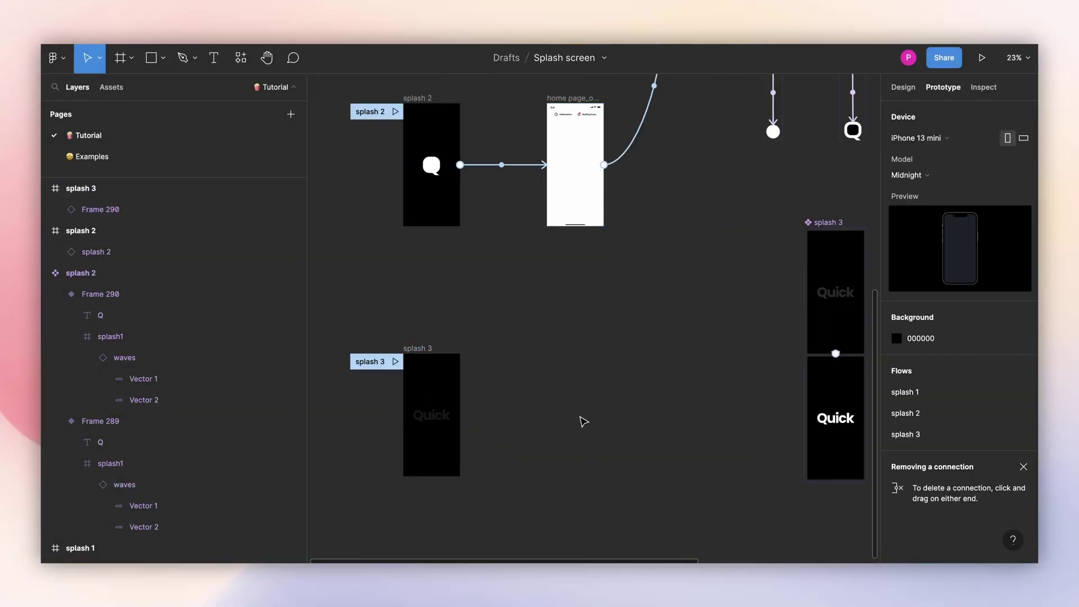
scroll(583, 421, "up", 3)
scroll(573, 415, "down", 5)
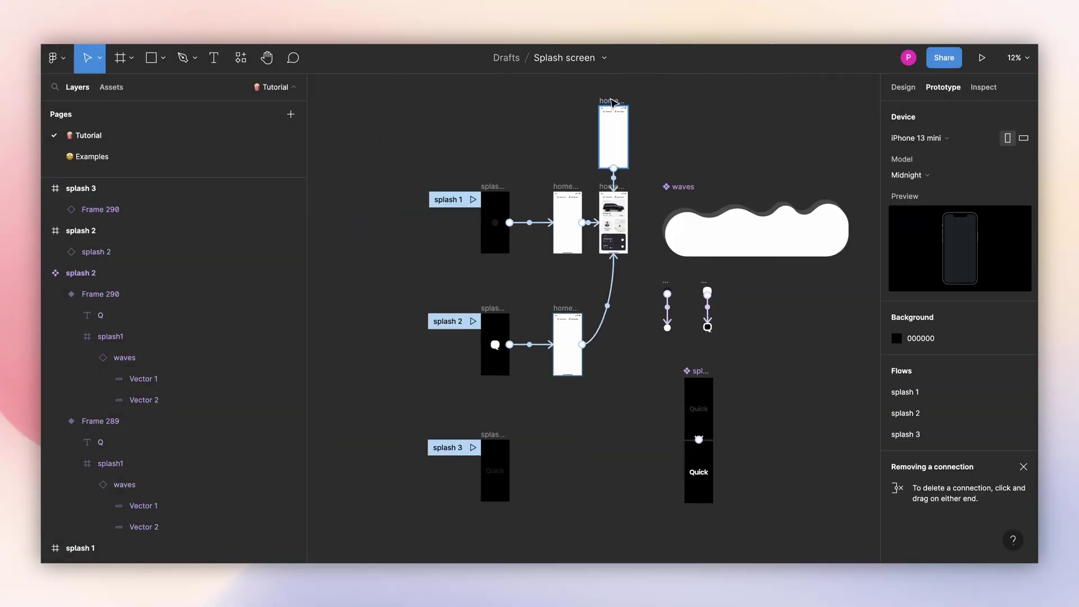
left_click_drag(600, 102, 567, 441)
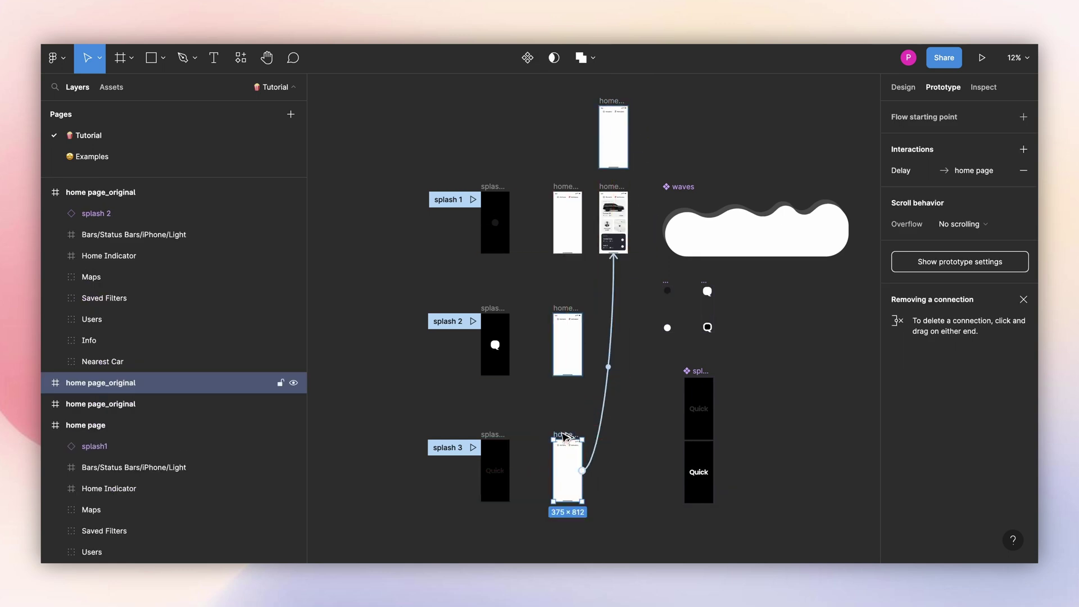
Copy the Quick instance from splash 3 into the adjacent home page_original frame and align it to X 0, Y 0.
scroll(540, 449, "up", 3)
left_click(477, 331)
left_click(123, 210)
scroll(534, 360, "up", 3)
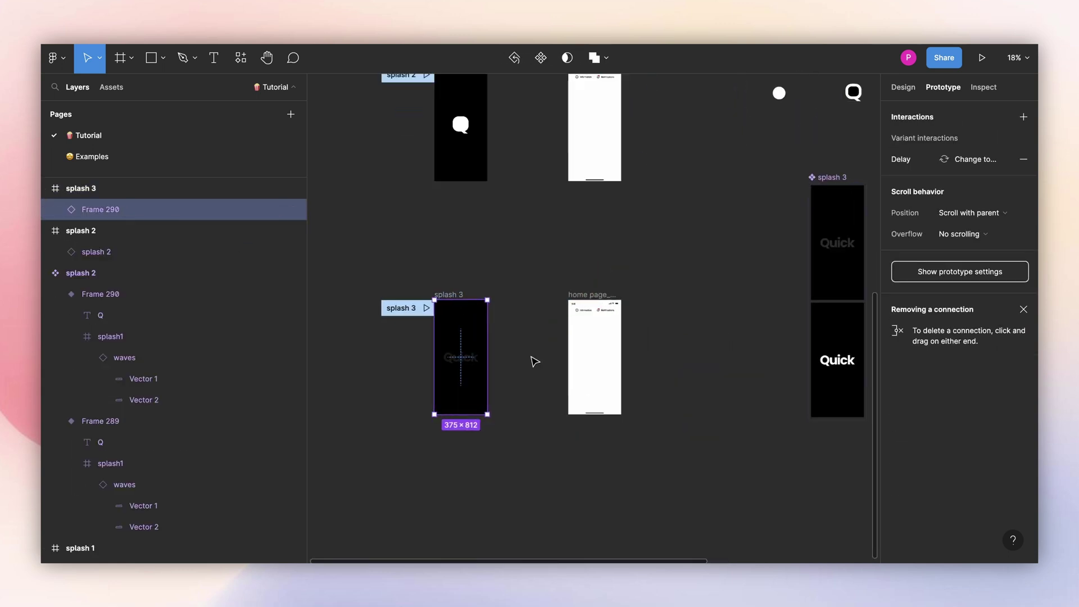
left_click_drag(460, 335, 624, 344)
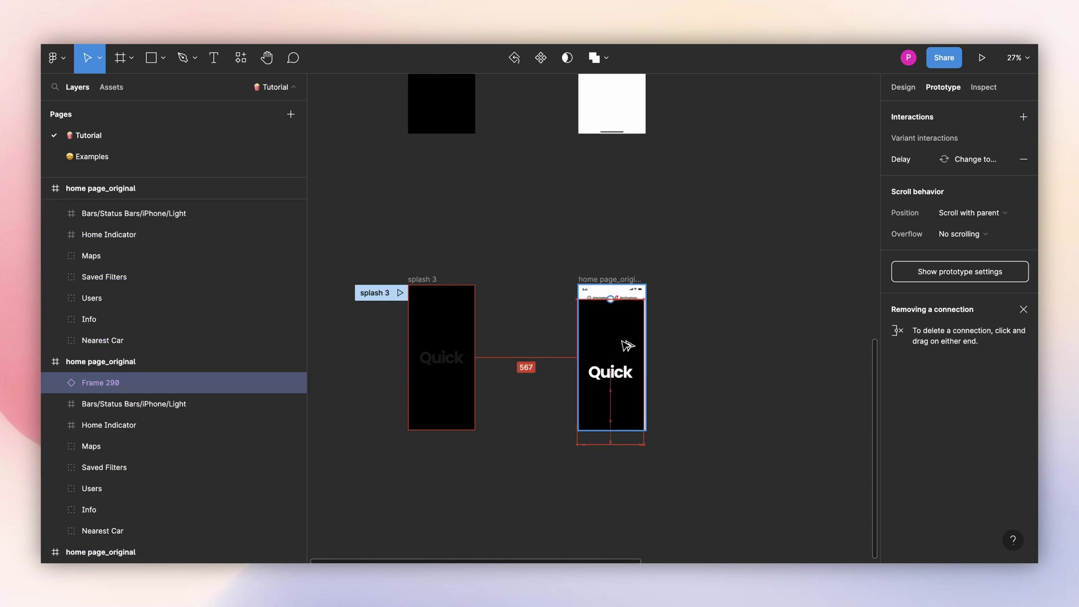
left_click(903, 88)
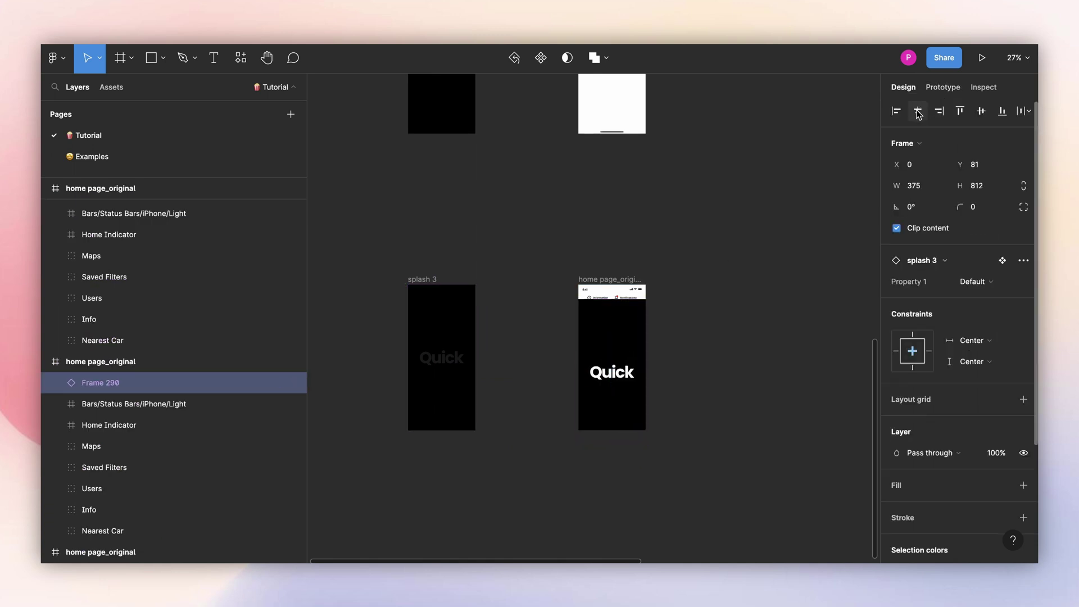
scroll(662, 372, "up", 3)
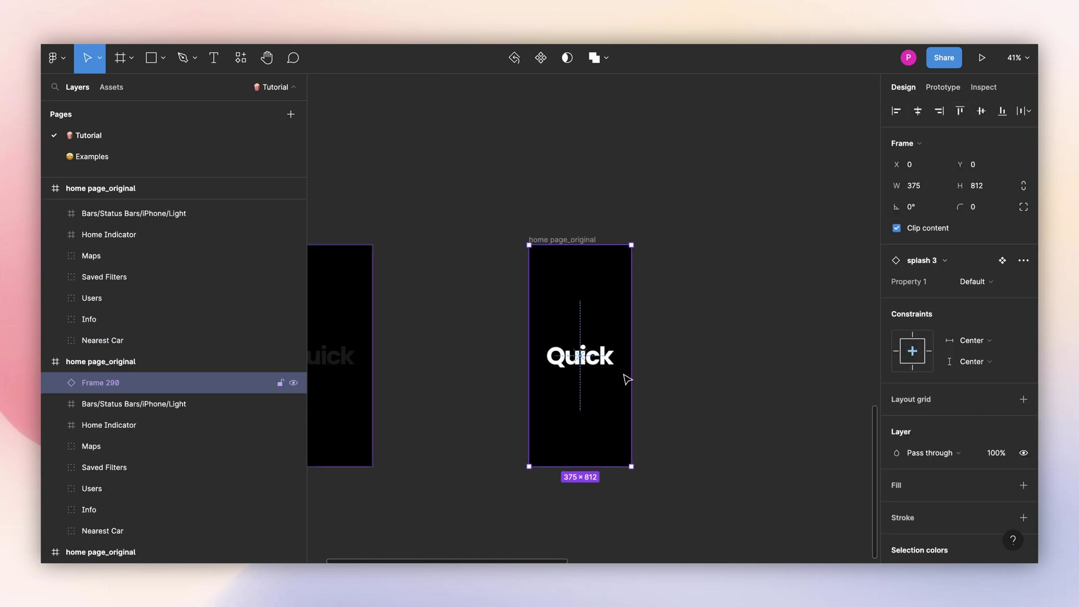
Scale the copied Quick instance from its centre to about 691 × 1496 and set its layer opacity to 0.
key("k")
scroll(632, 379, "down", 3)
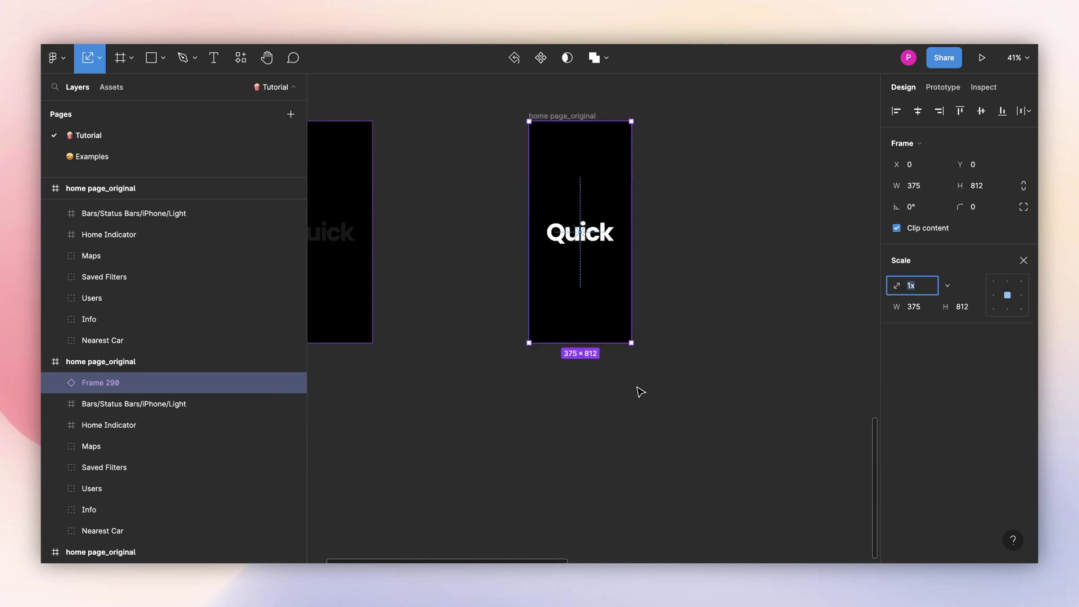
left_click_drag(631, 343, 676, 400)
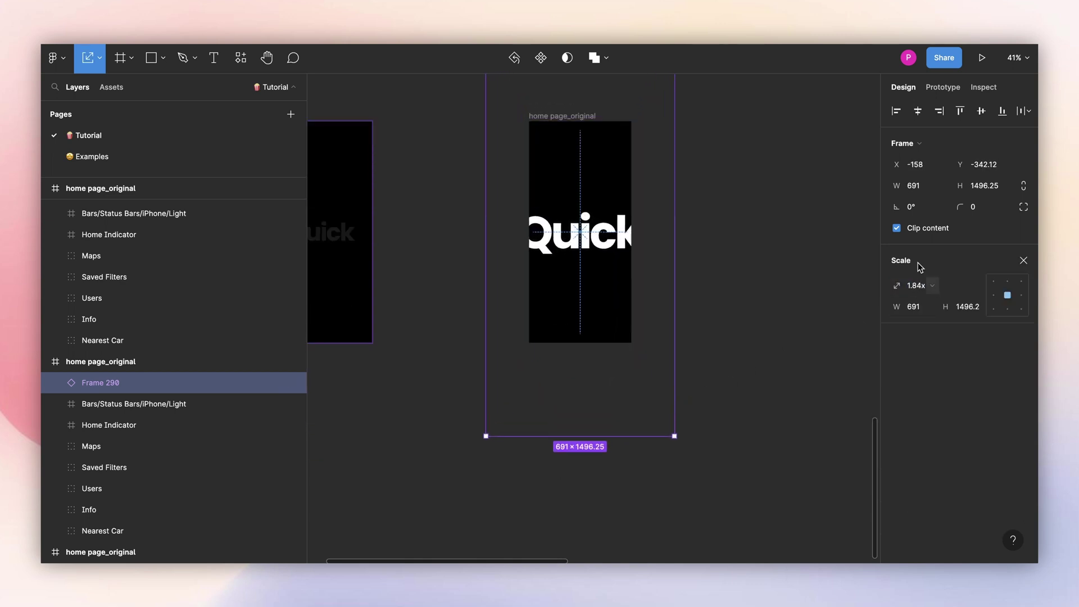
key("Escape")
left_click(998, 453)
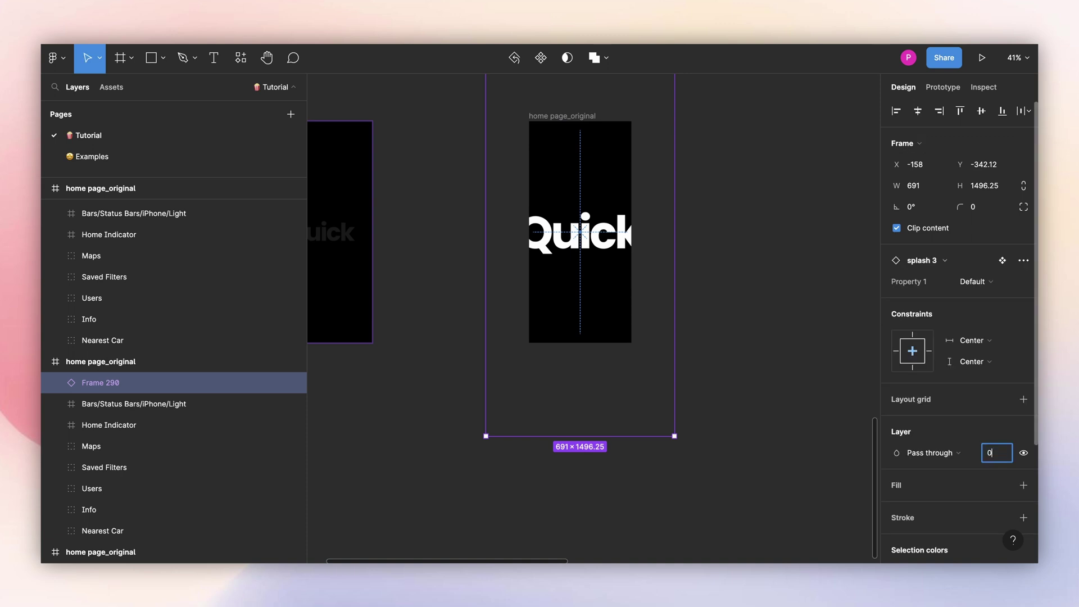
key("Return")
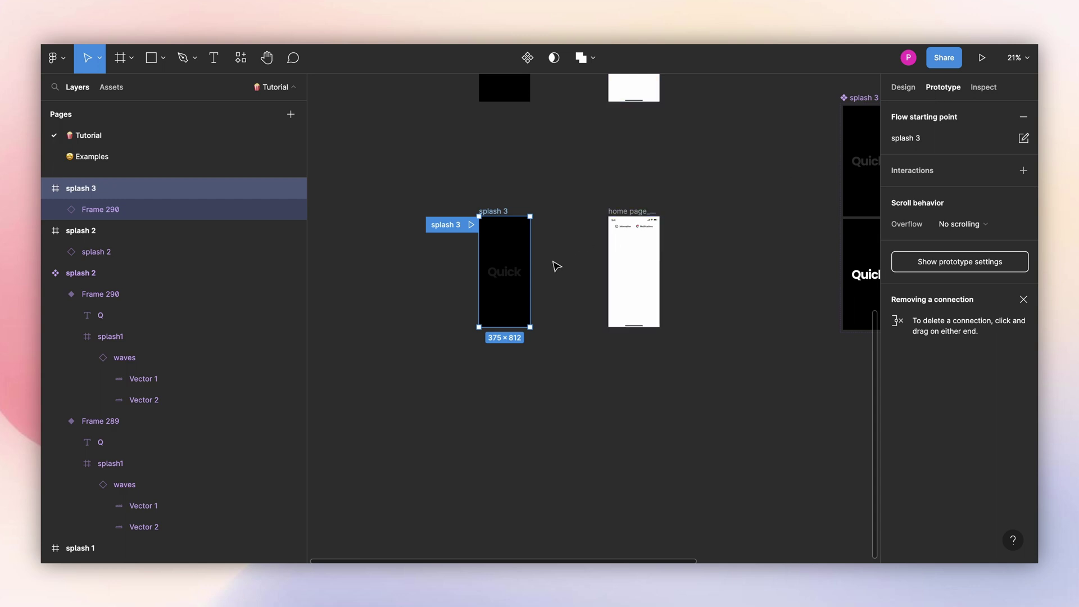
Connect the splash 3 frame to the adjacent home page_original frame with an After delay trigger of 2800 ms.
left_click_drag(530, 272, 633, 279)
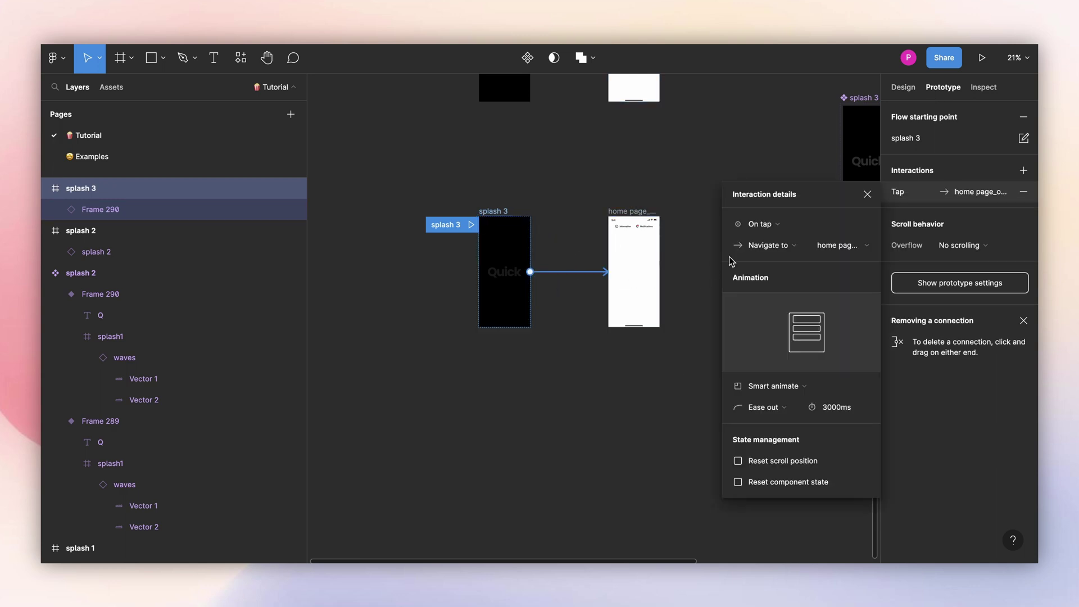
left_click(789, 233)
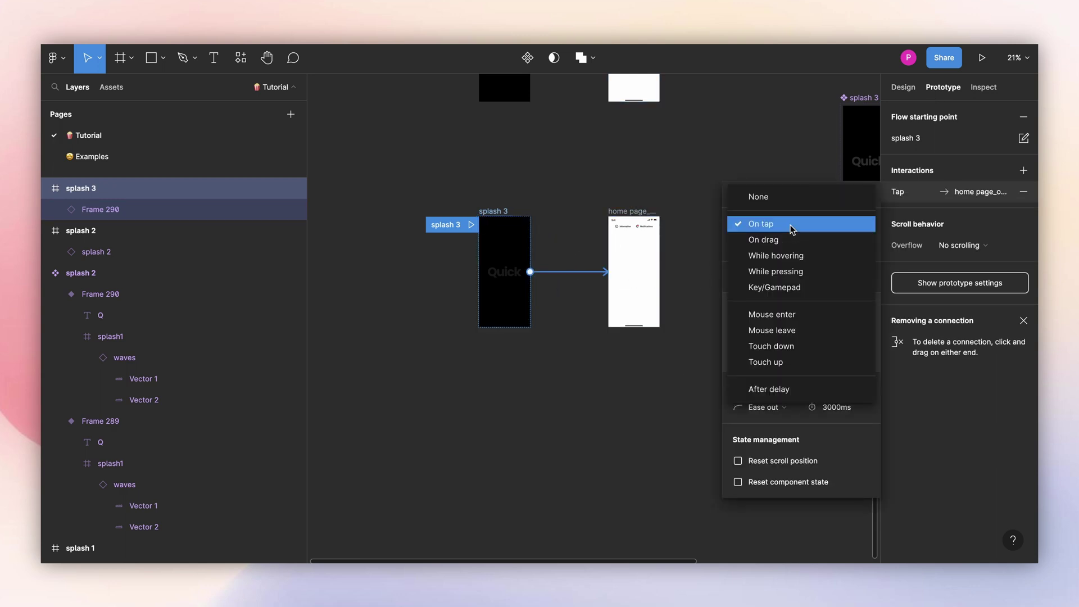
left_click(790, 390)
left_click(821, 227)
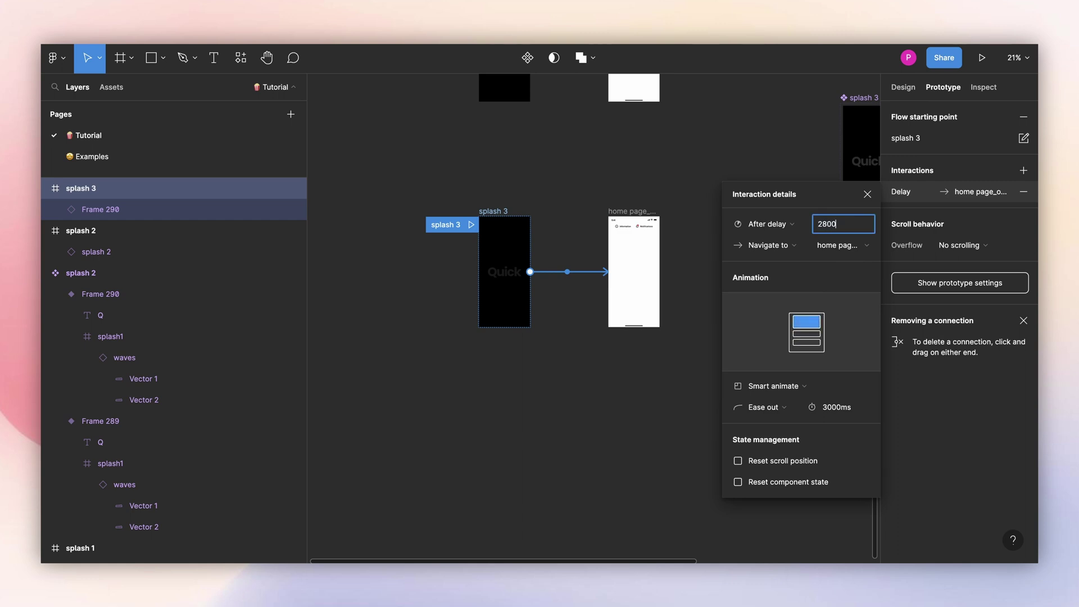
key("Return")
Set the Smart animate duration of the splash 3 interaction to 400 ms and close its details.
left_click(833, 414)
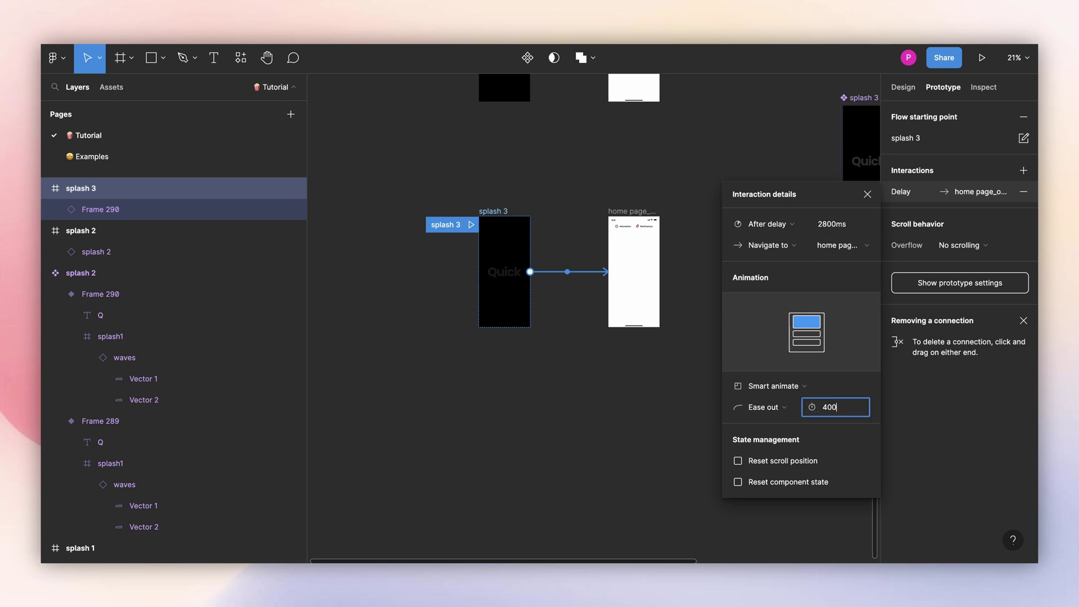
type("400")
key("Return")
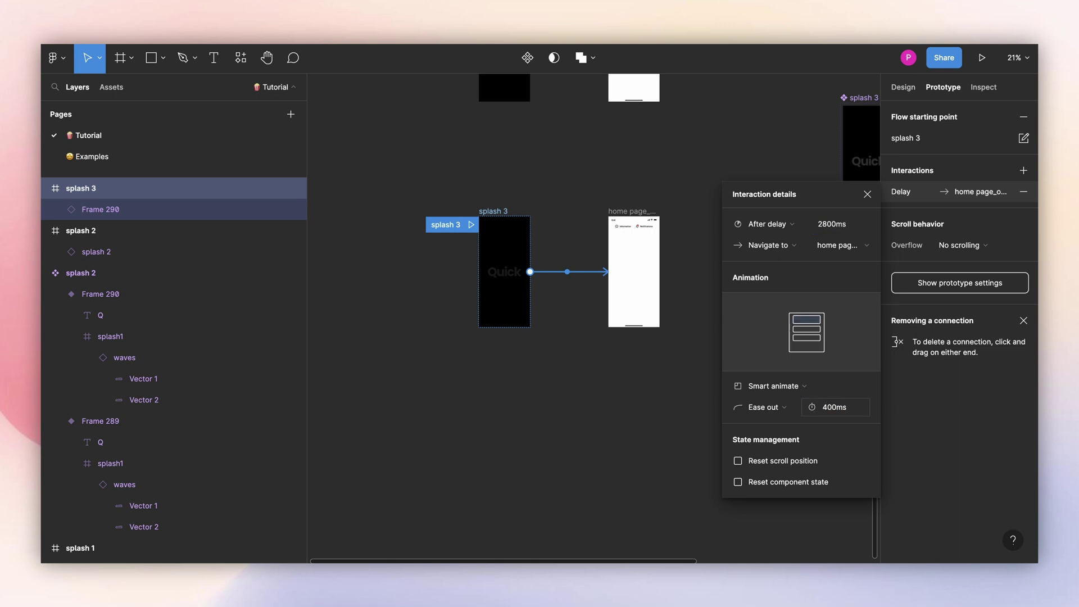
left_click(867, 194)
key("Escape")
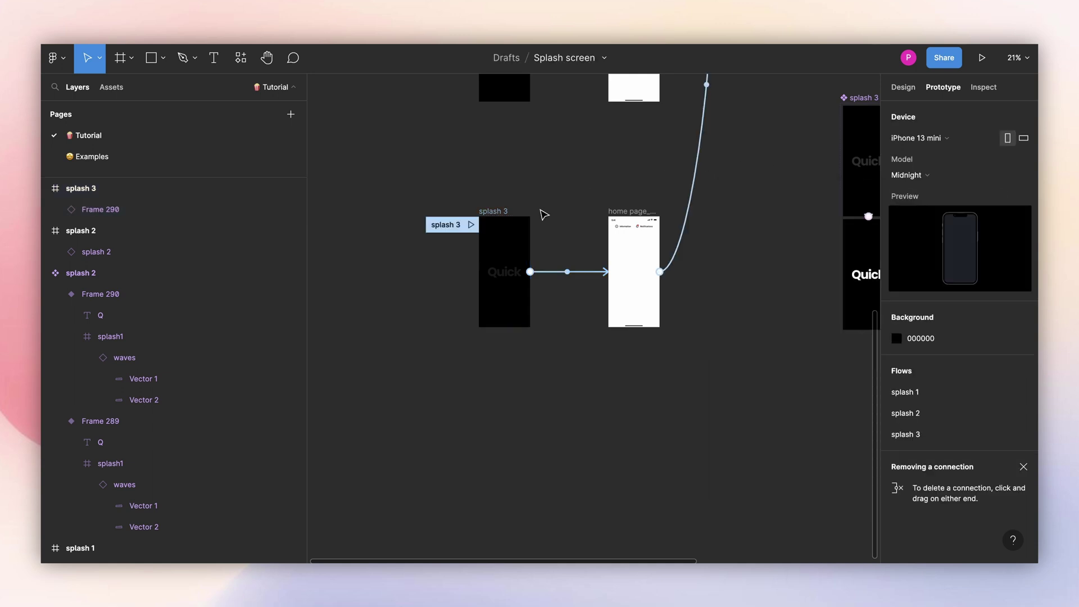
Play the splash 3 flow in the prototype preview and restart it to check the wave-fill transition.
left_click(471, 225)
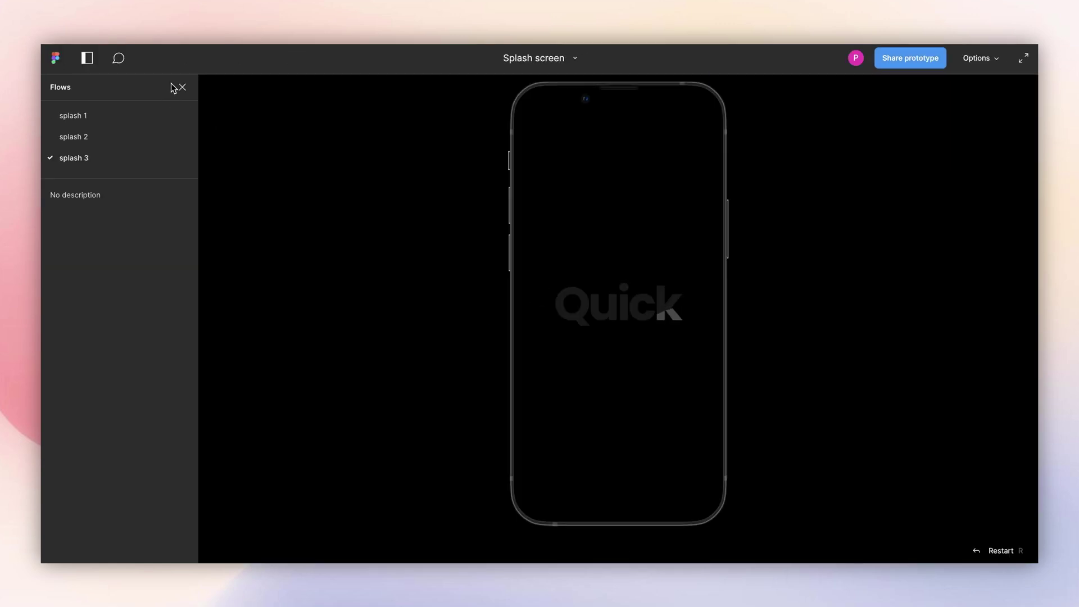
left_click(180, 86)
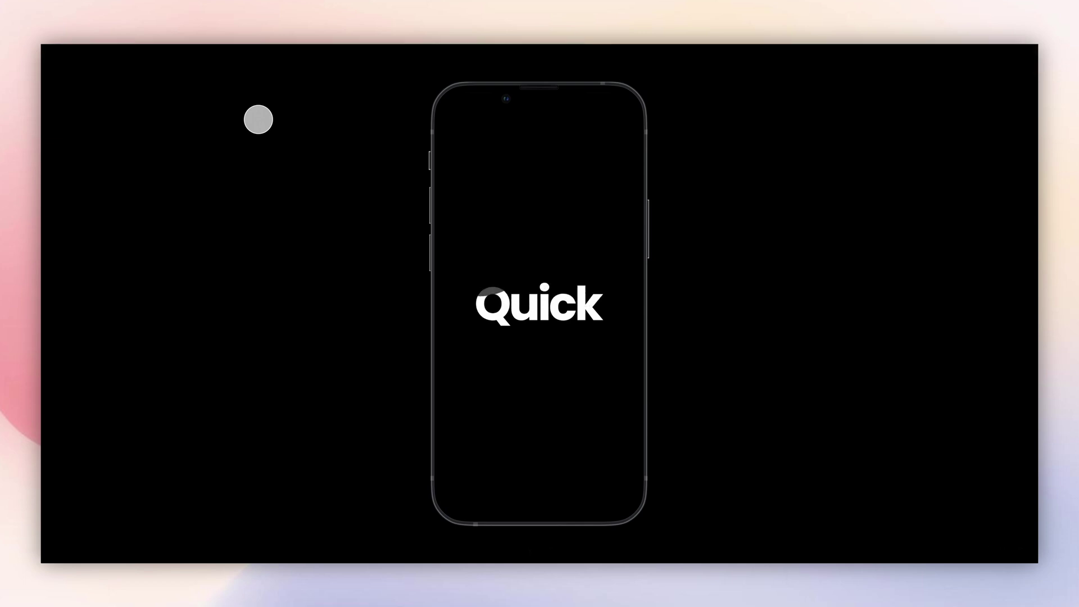
key("r")
key("Escape")
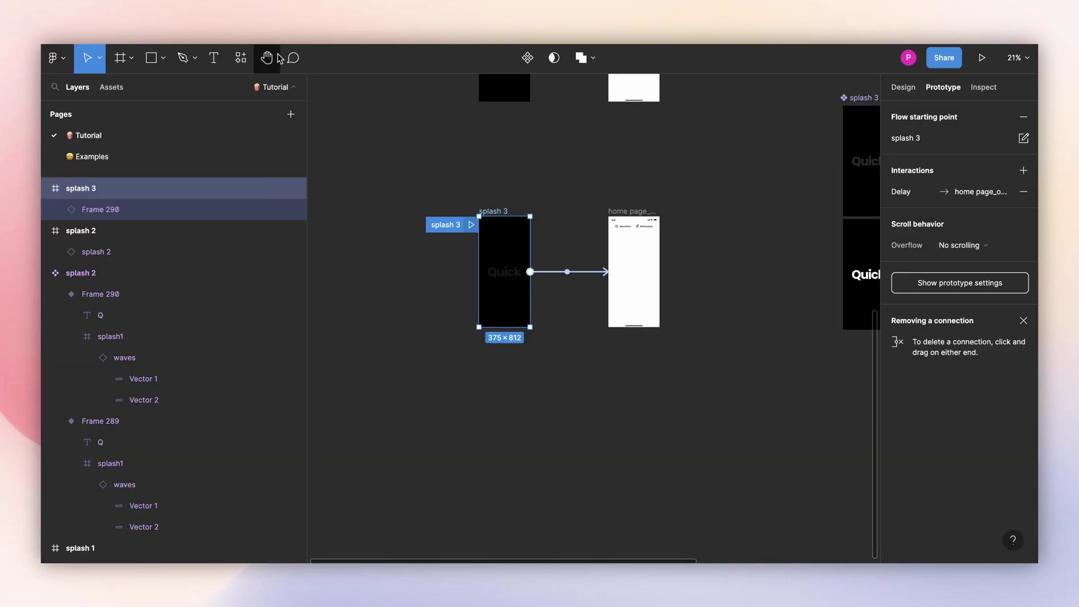
Open the delay value of the interaction from splash 3 to home page_original and close the interaction details.
scroll(583, 286, "up", 2)
left_click(587, 268)
left_click(826, 230)
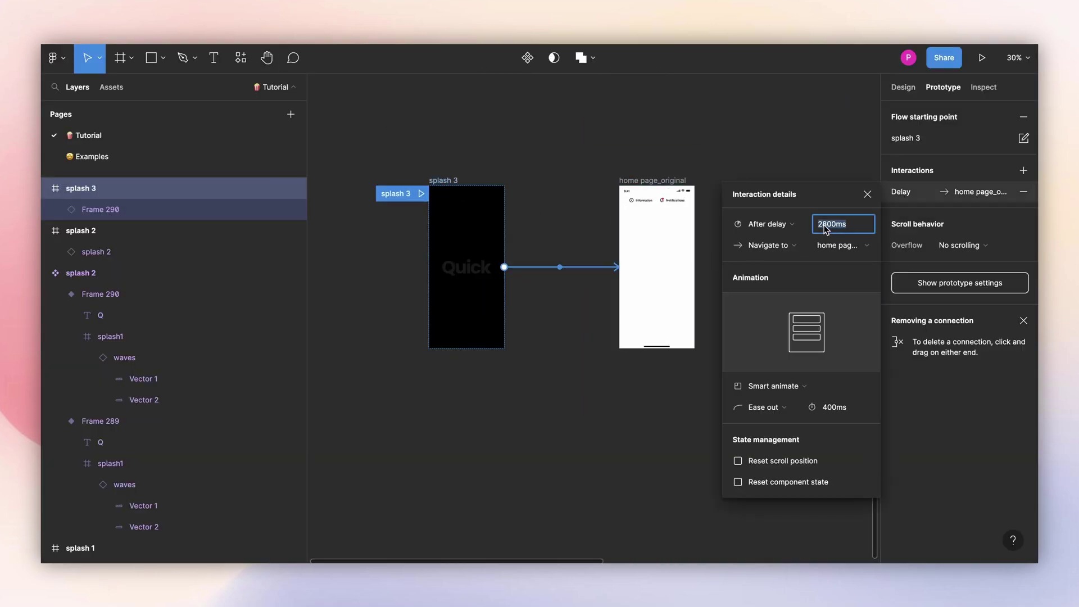
left_click(867, 193)
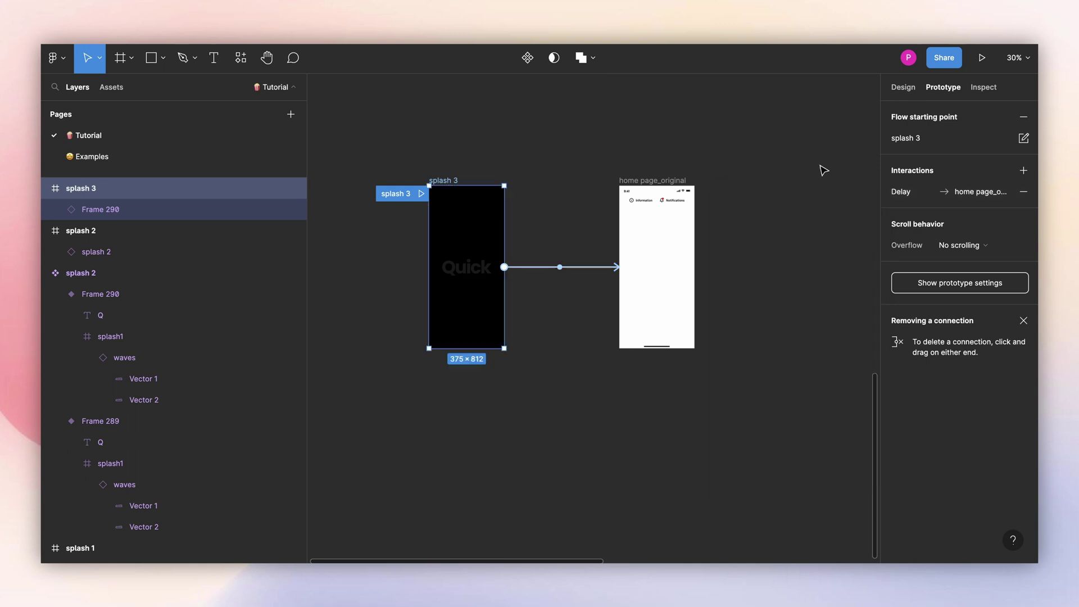
left_click(819, 169)
Replay the splash 3 prototype from the start to check the transition into the home page.
left_click(421, 193)
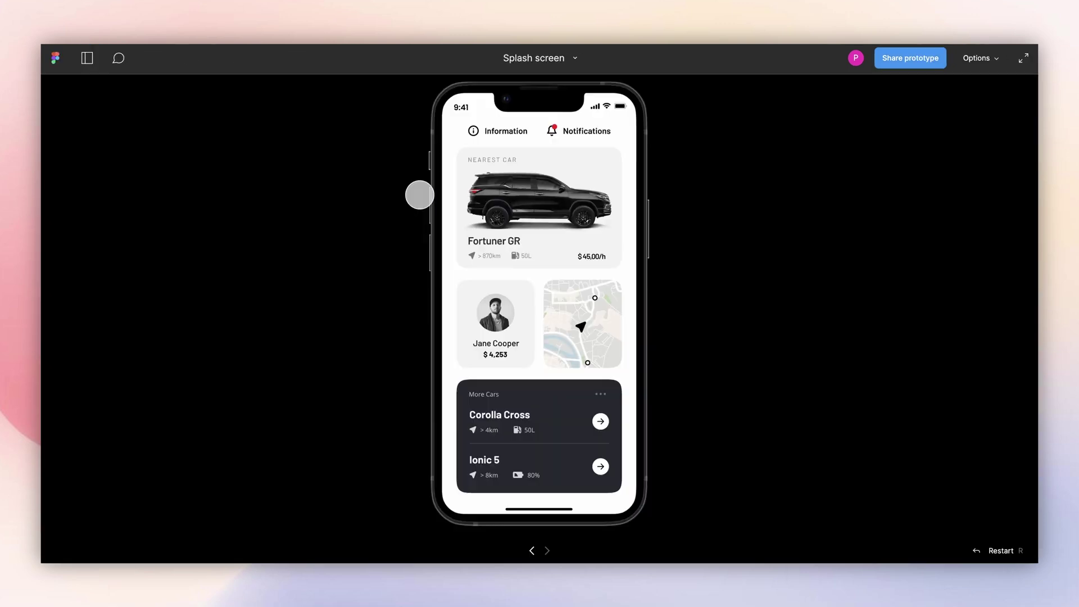
left_click(174, 93)
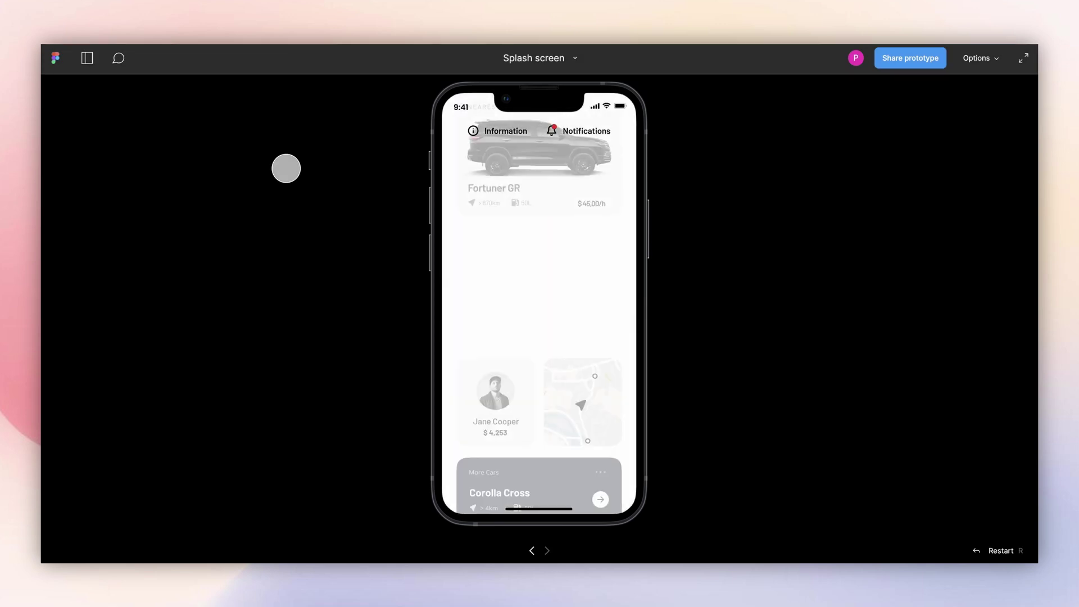
key("r")
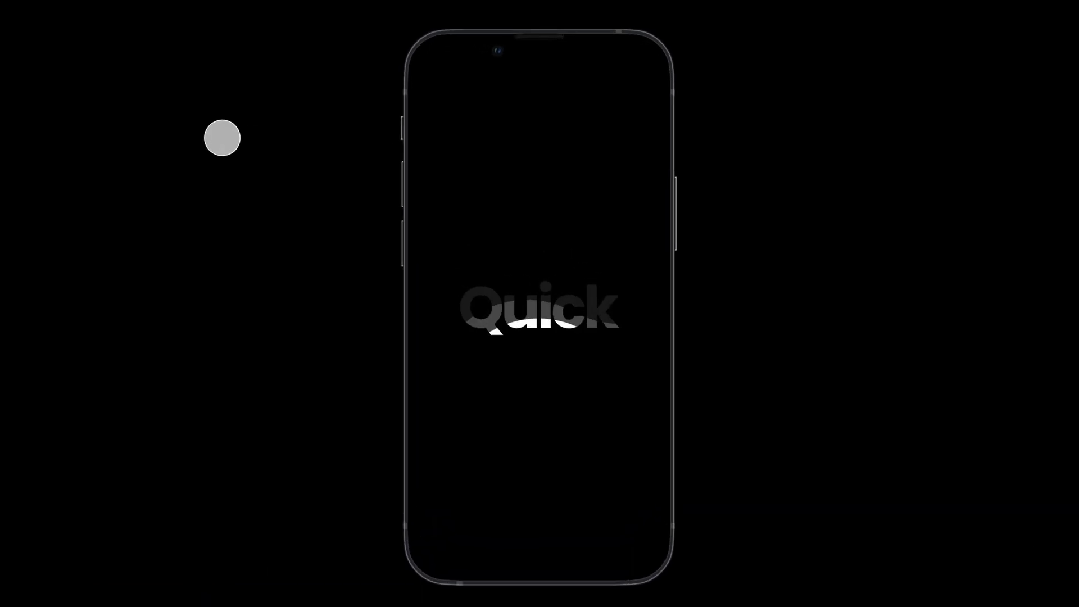